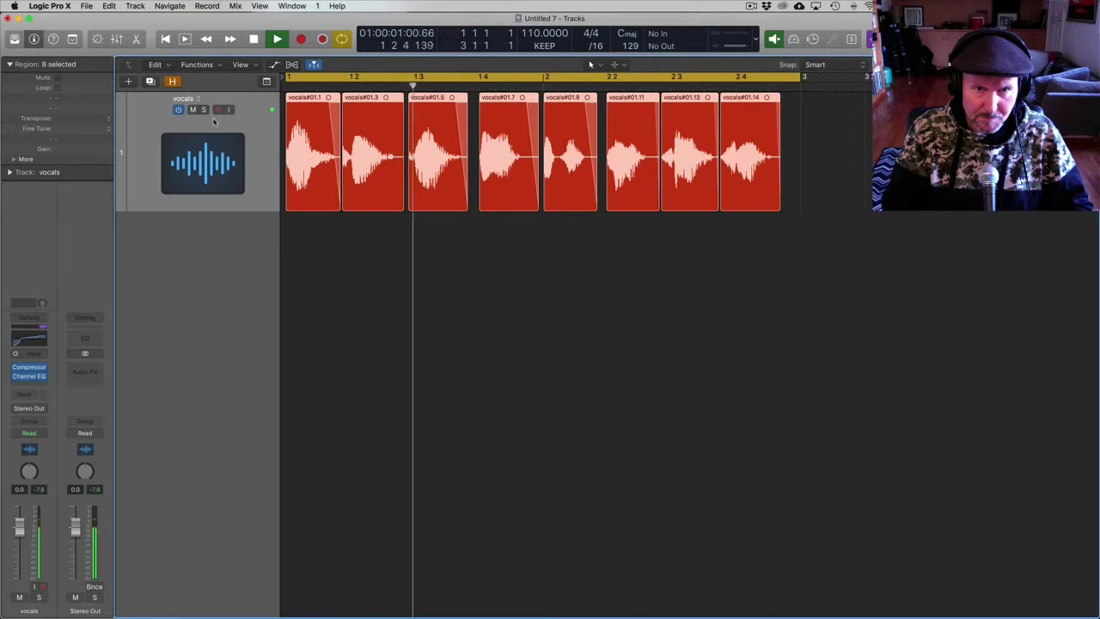
# Step: Turn off cycle mode, let the vocals play past the loop's end, and stop playback
pyautogui.press('c')
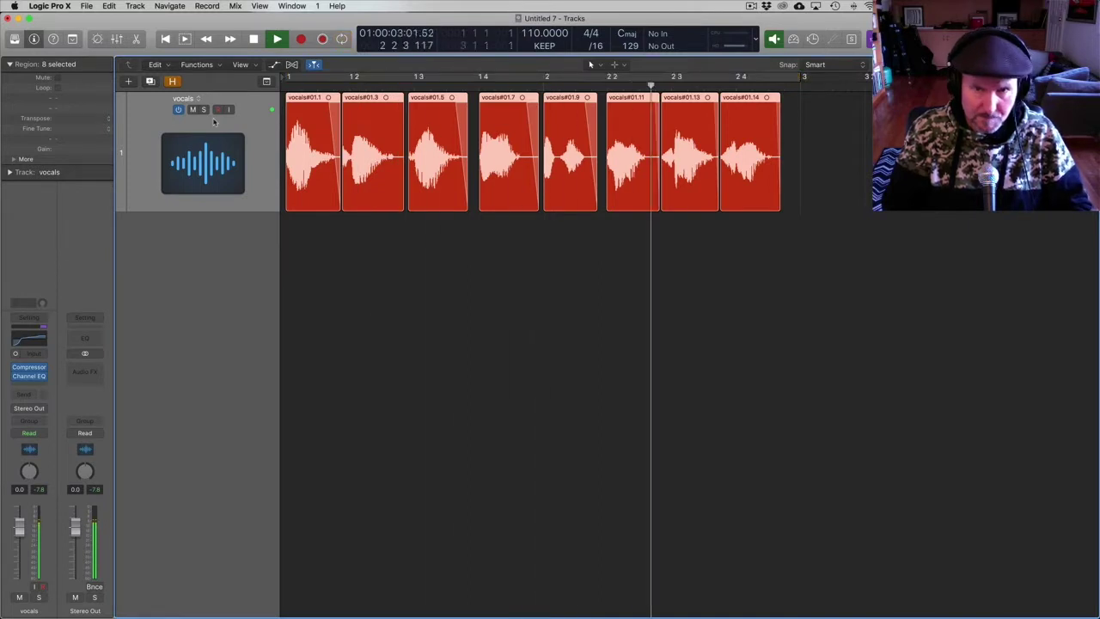
pyautogui.press('space')
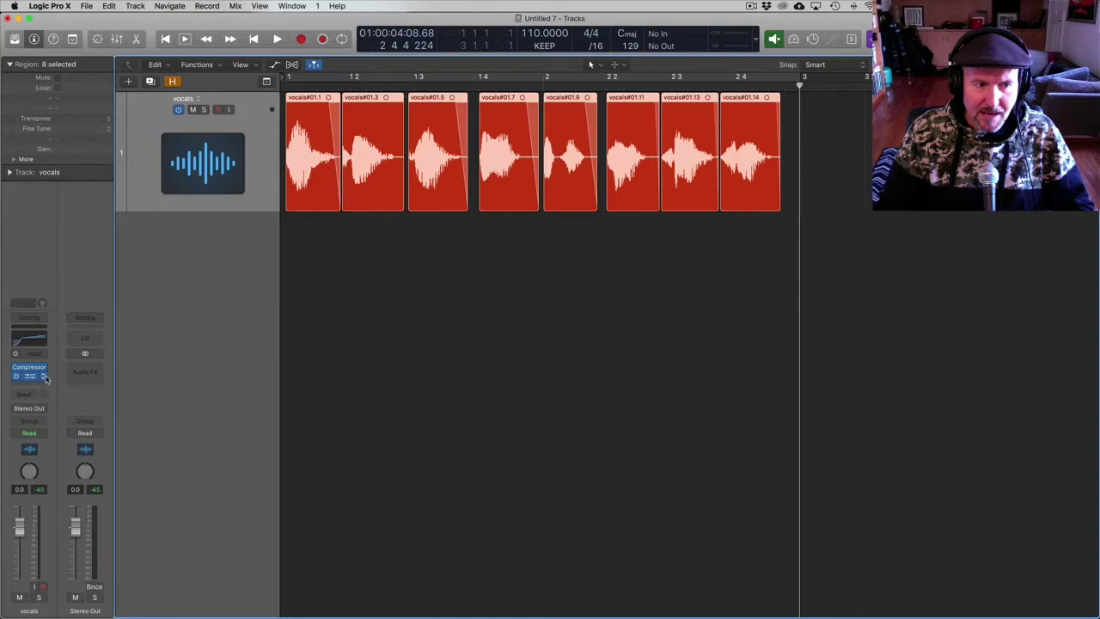
pyautogui.click(42, 384)
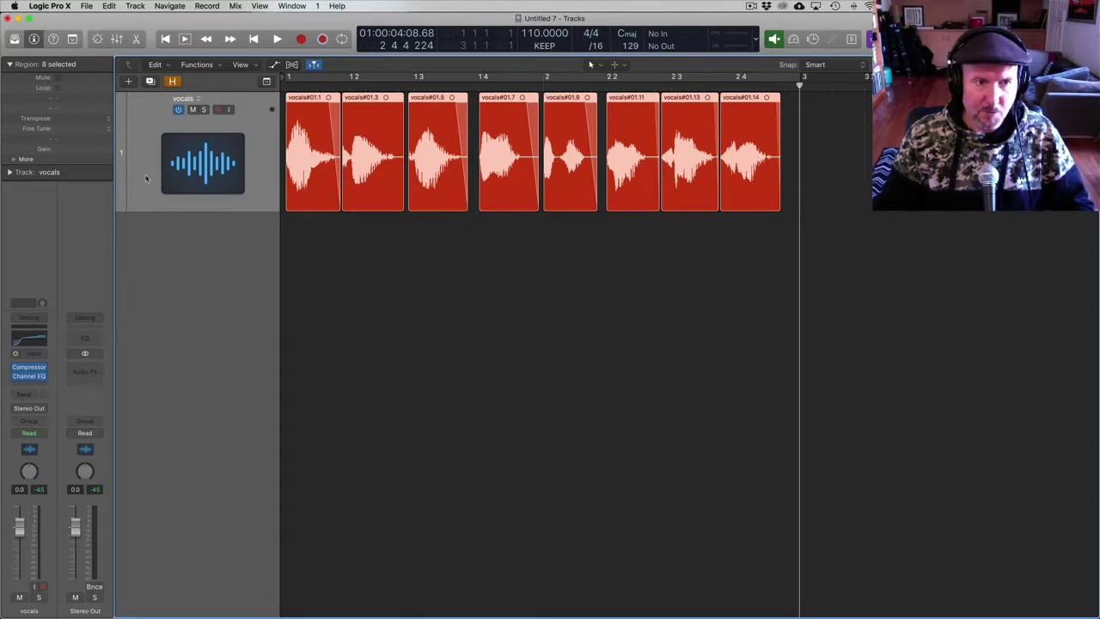
# Step: Set the vocals track's output to No Output and play it with cycle mode turned on
pyautogui.click(41, 410)
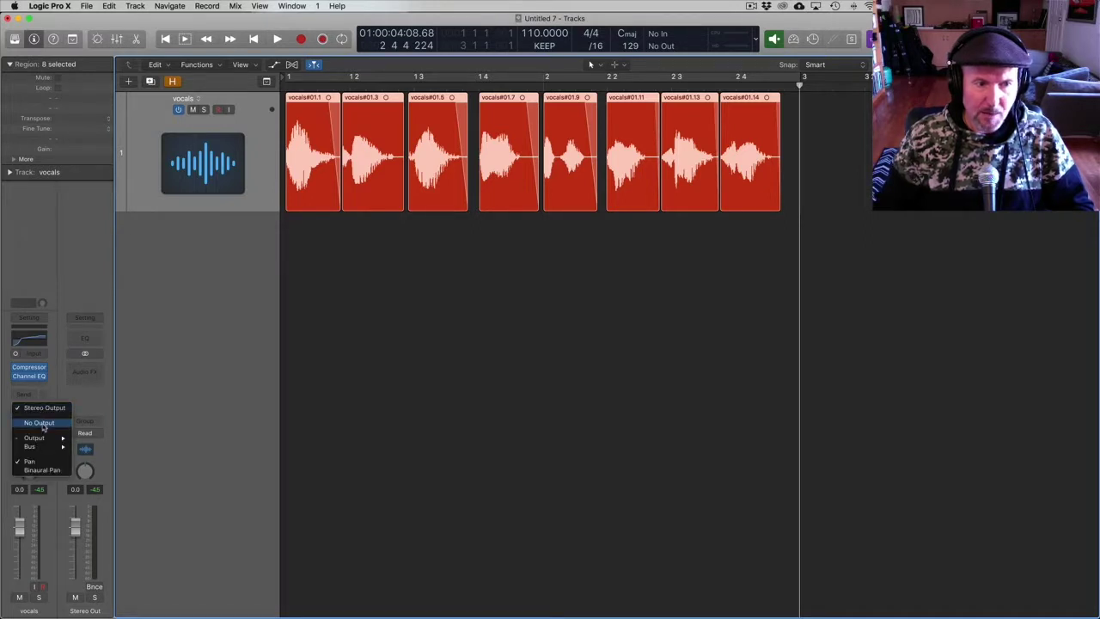
pyautogui.click(40, 422)
pyautogui.press('c')
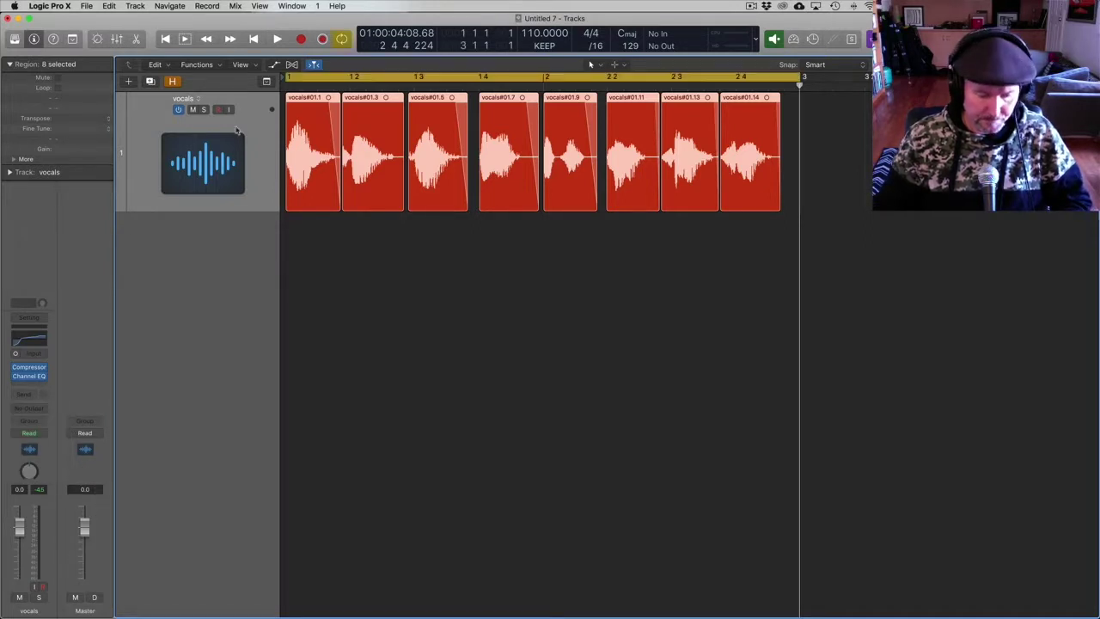
pyautogui.press('space')
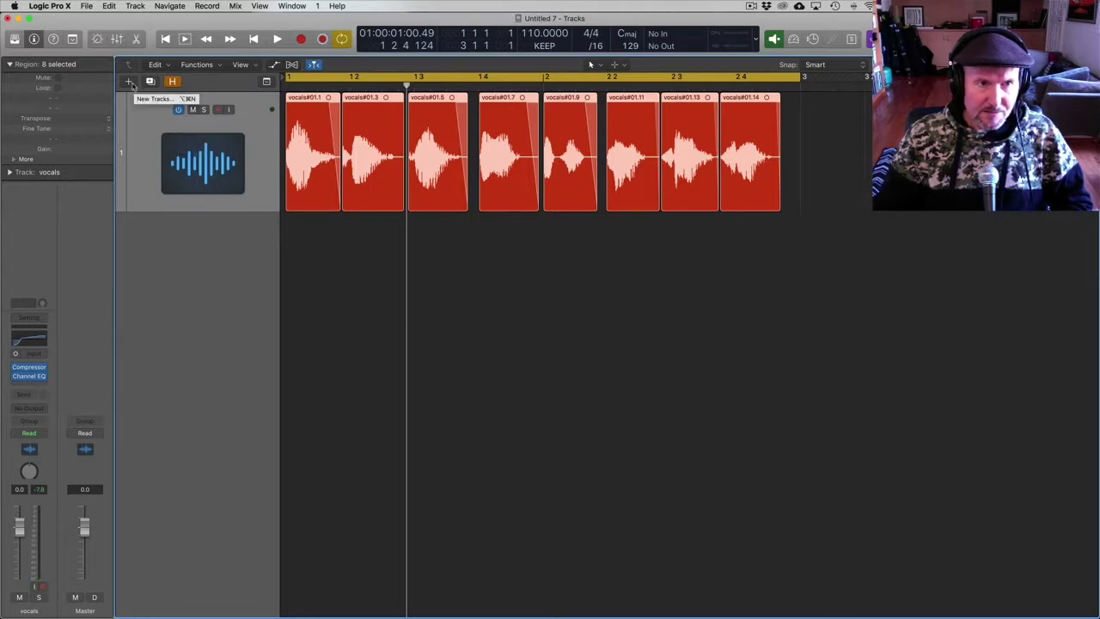
# Step: Create one software instrument track with EVOC 20 PS (Vocoder Synth), and move its plug-in window below the vocal regions
pyautogui.click(128, 82)
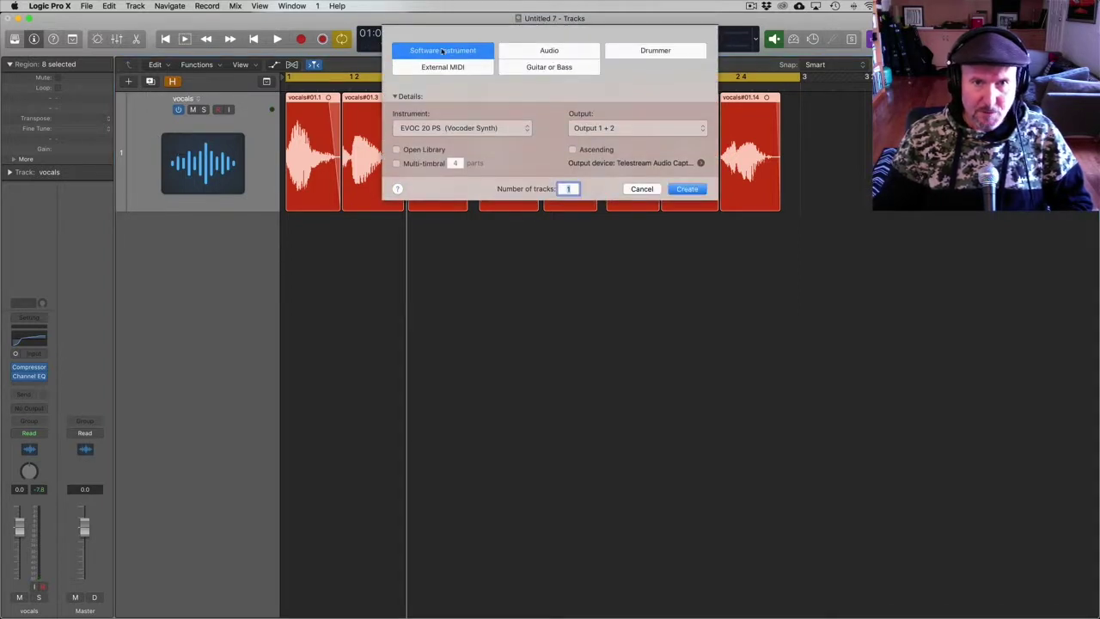
pyautogui.click(426, 128)
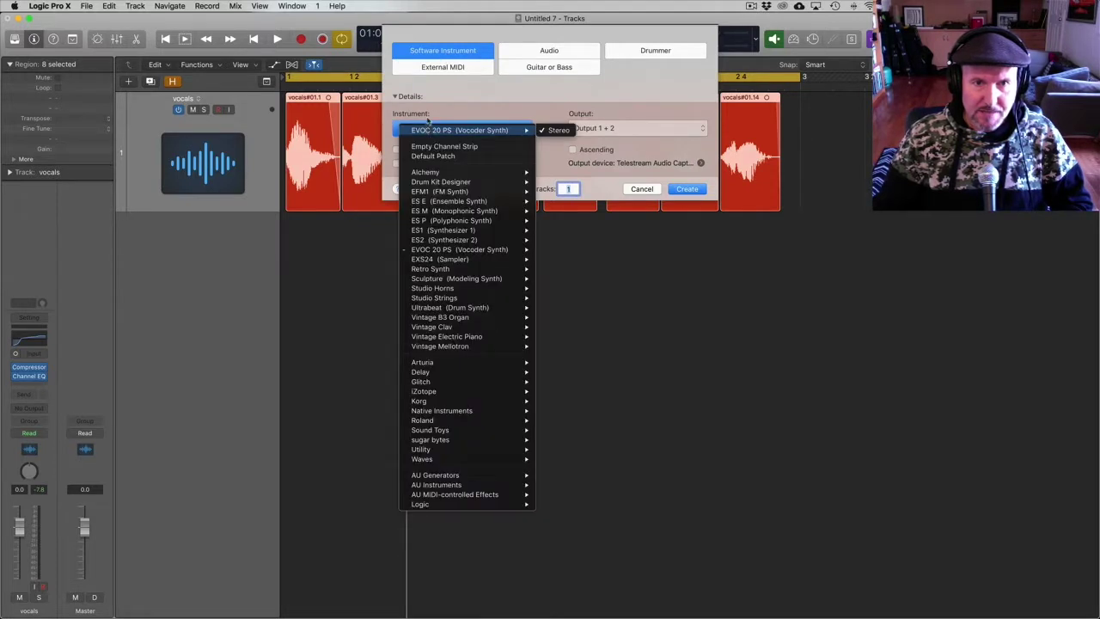
pyautogui.click(485, 93)
pyautogui.click(694, 189)
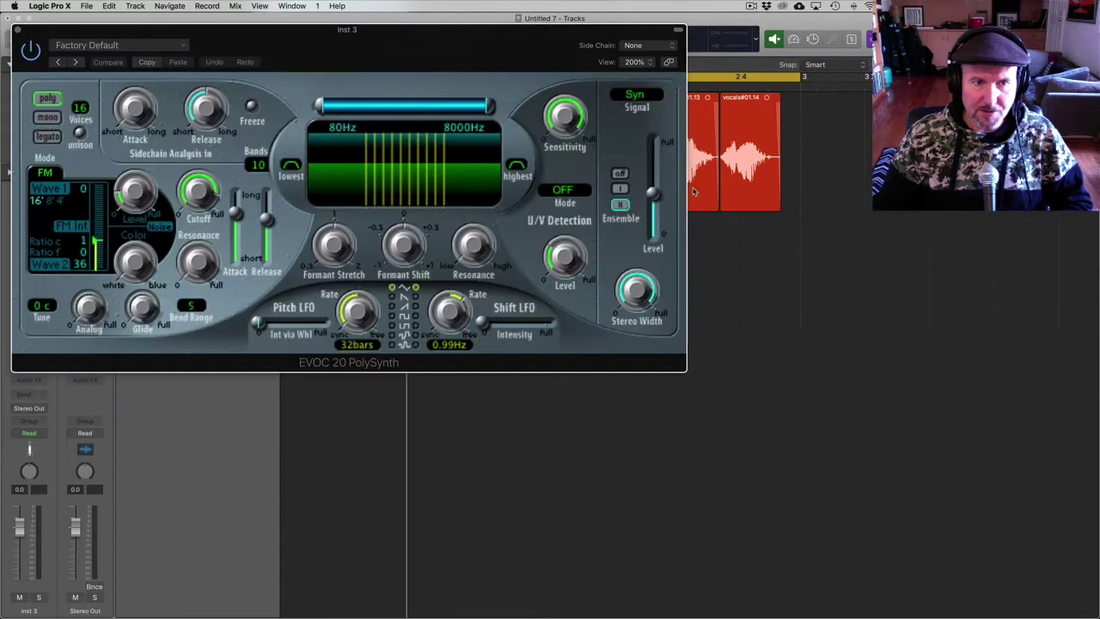
pyautogui.moveTo(328, 38); pyautogui.dragTo(492, 241)
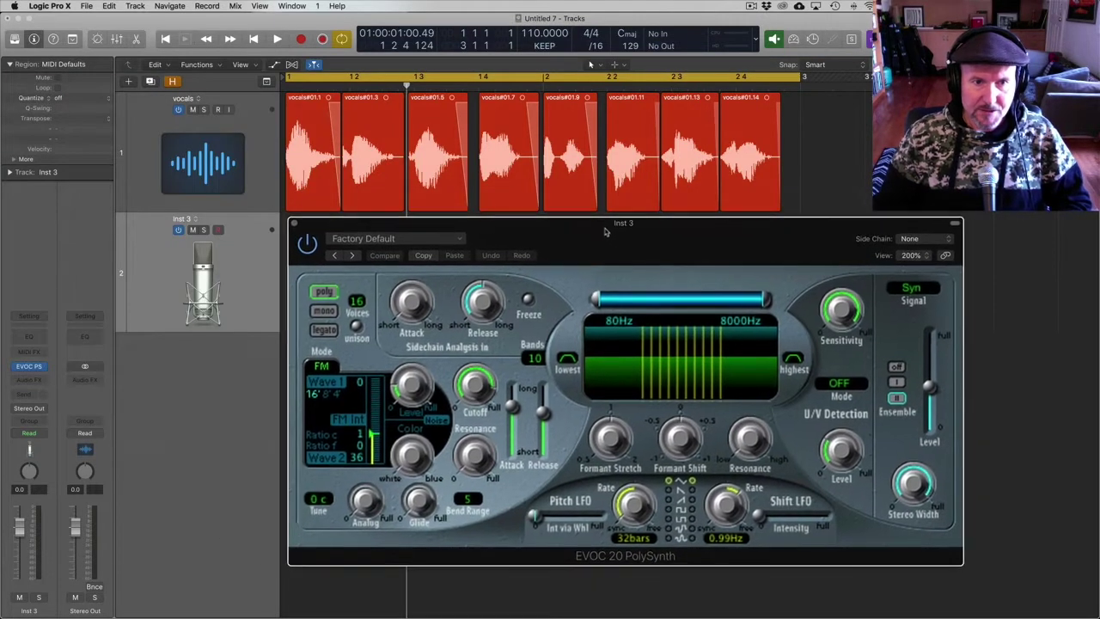
# Step: Rename the new EVOC 20 instrument track as "vocoder"
pyautogui.click(167, 279)
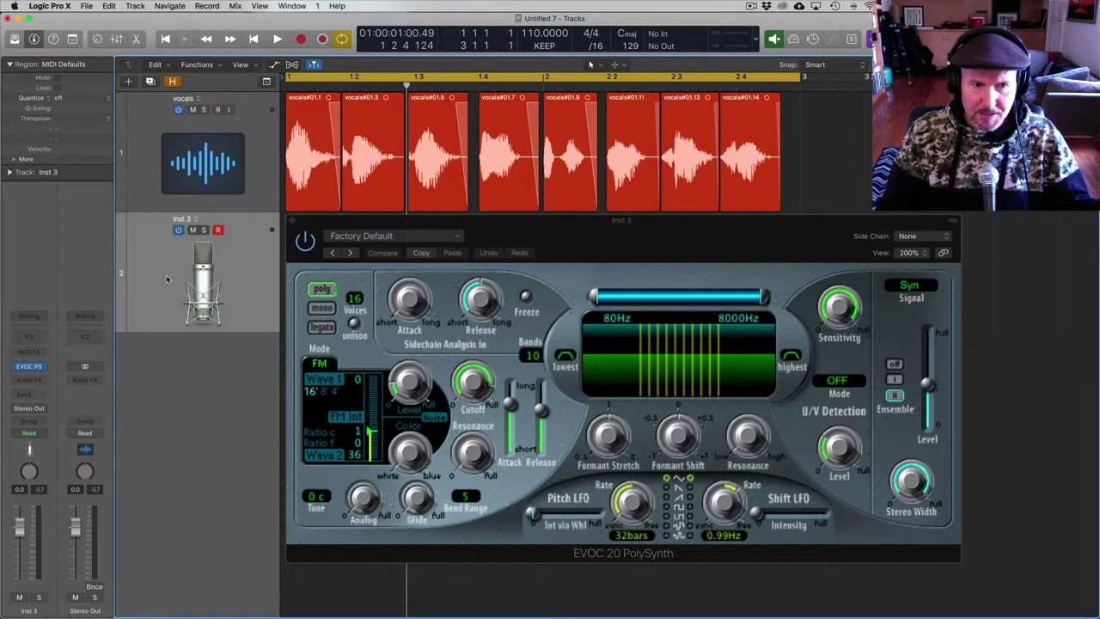
pyautogui.doubleClick(183, 218)
pyautogui.write('vocoder')
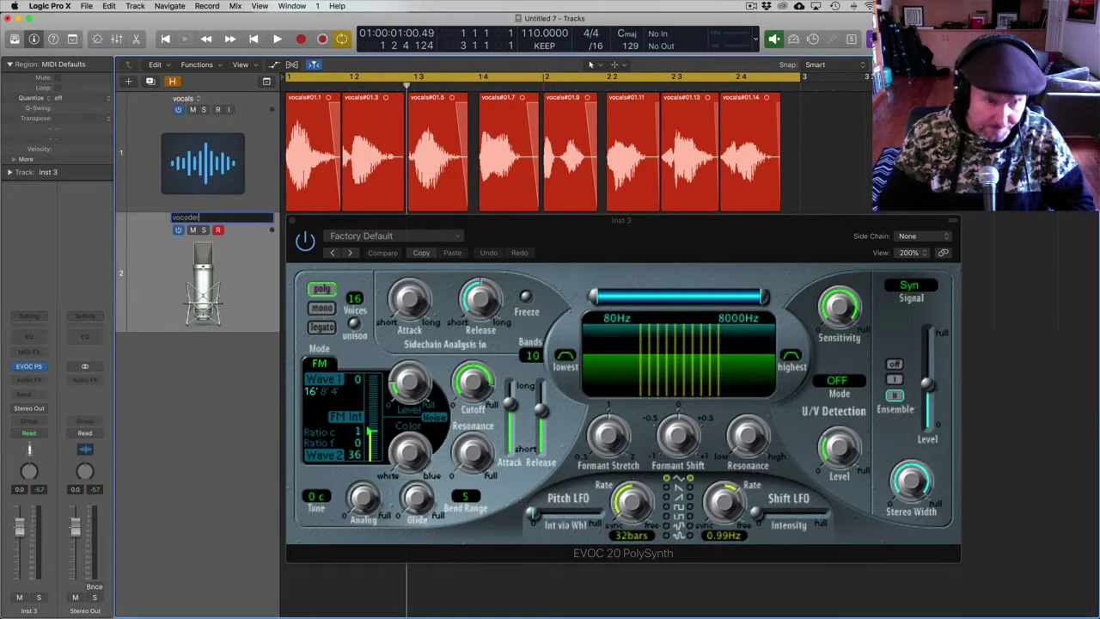
pyautogui.press('Return')
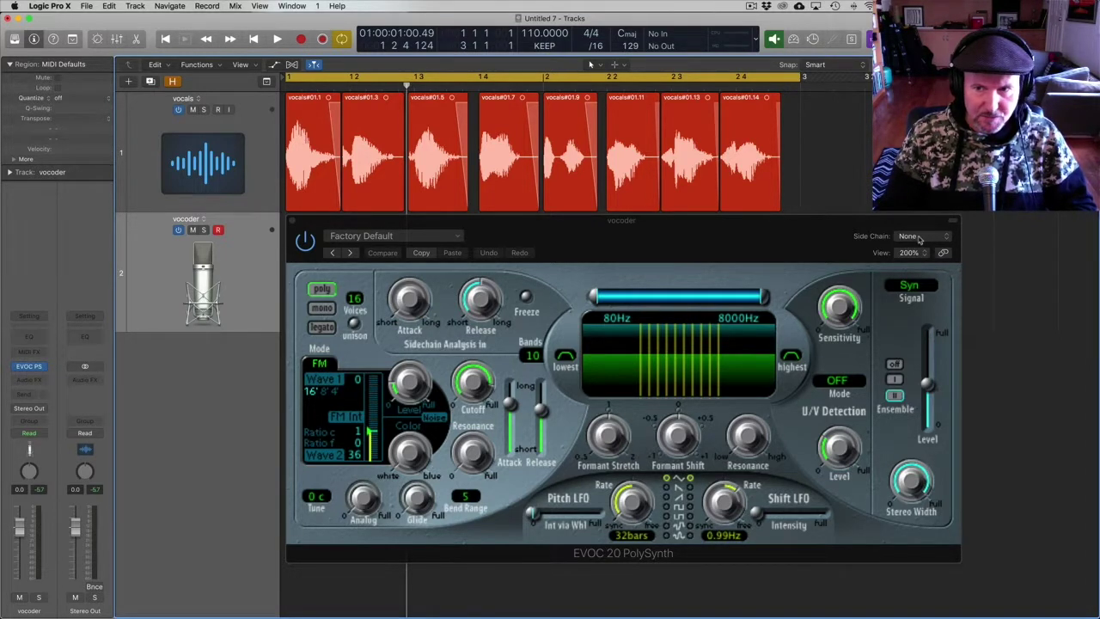
# Step: Set the vocoder's side chain to vocals (Audio 1) and audition it with the Mono Bass region
pyautogui.click(919, 237)
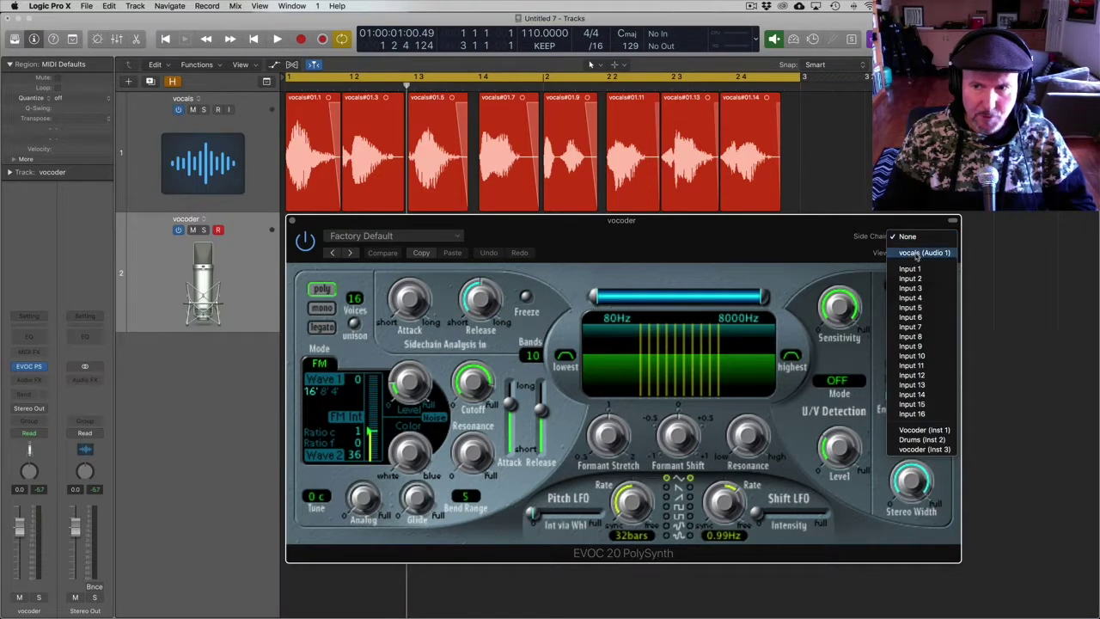
pyautogui.click(916, 253)
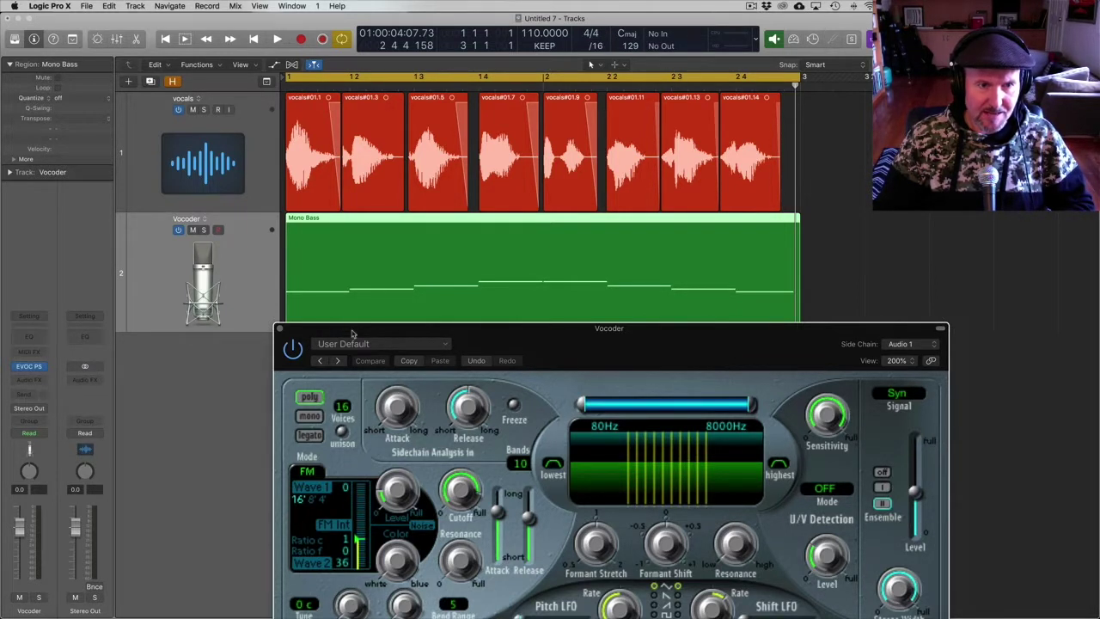
pyautogui.press('space')
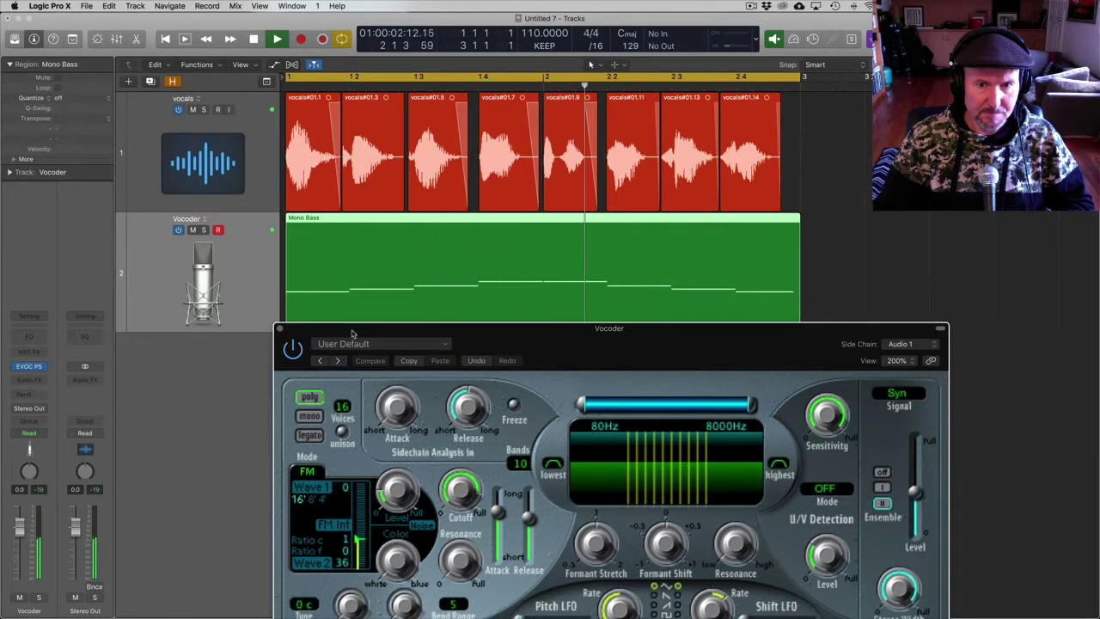
pyautogui.press('space')
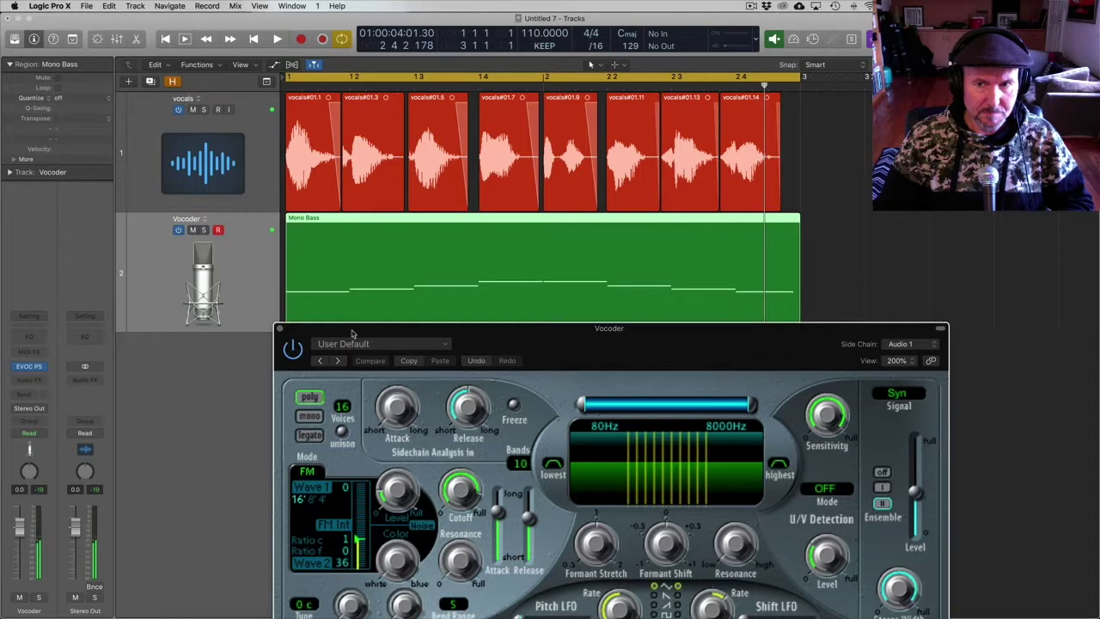
# Step: Bring the whole EVOC 20 window into view, set its Signal to Voc, and play the loop to hear it
pyautogui.moveTo(352, 333); pyautogui.dragTo(364, 224)
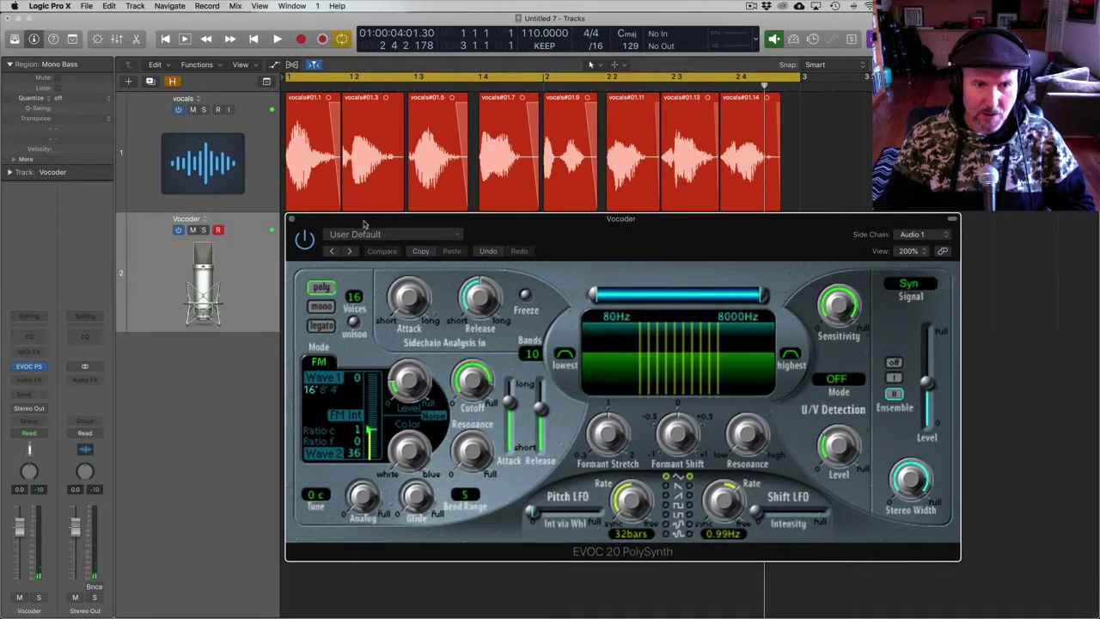
pyautogui.click(919, 289)
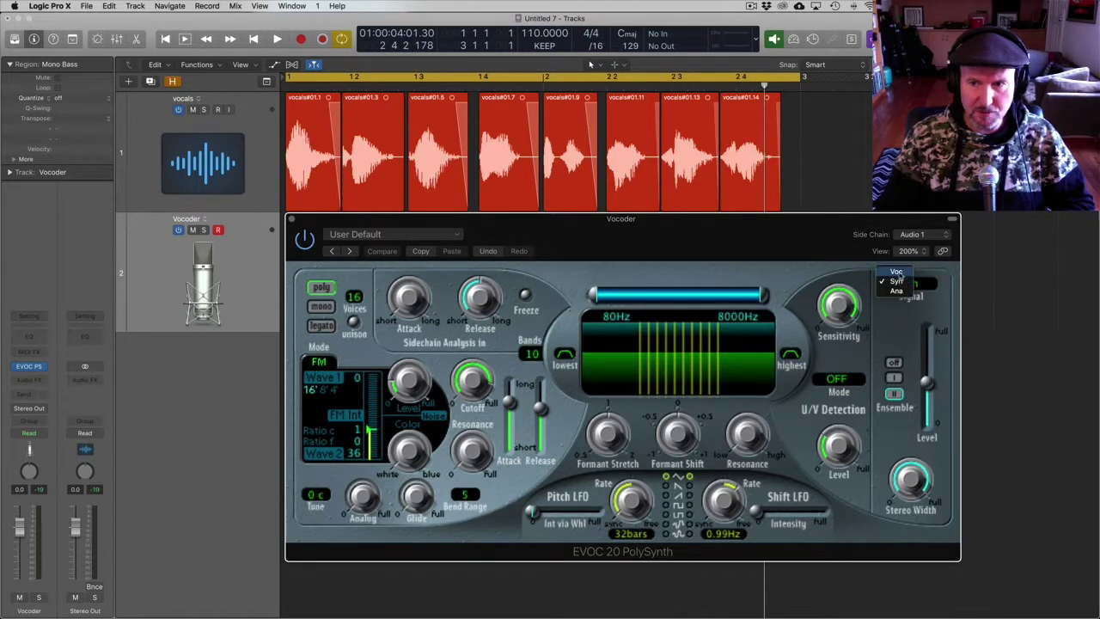
pyautogui.click(901, 275)
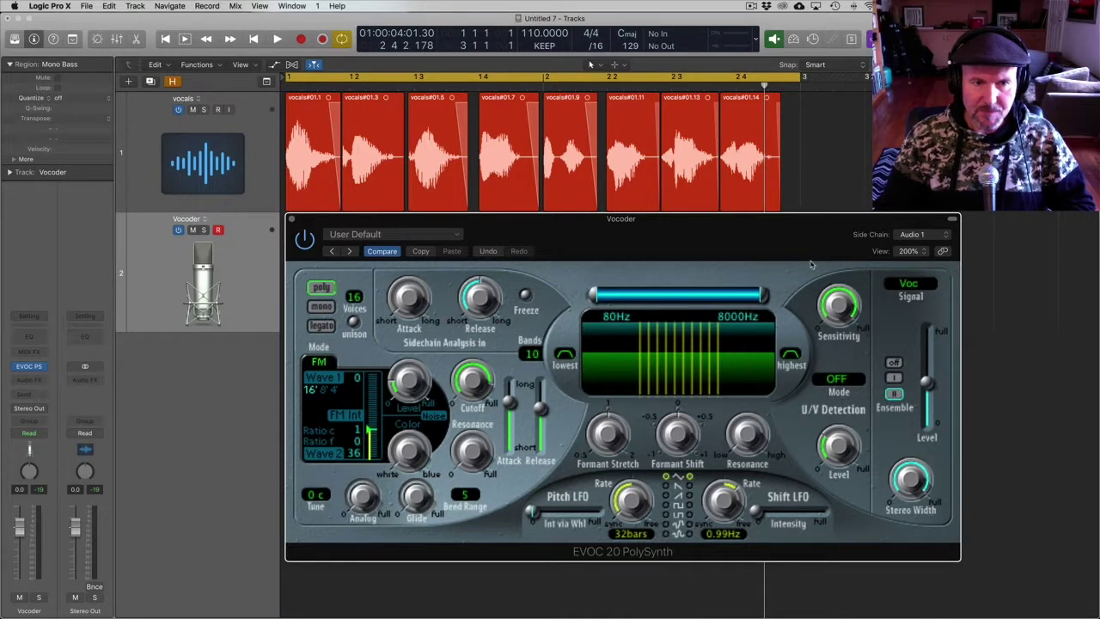
pyautogui.press('space')
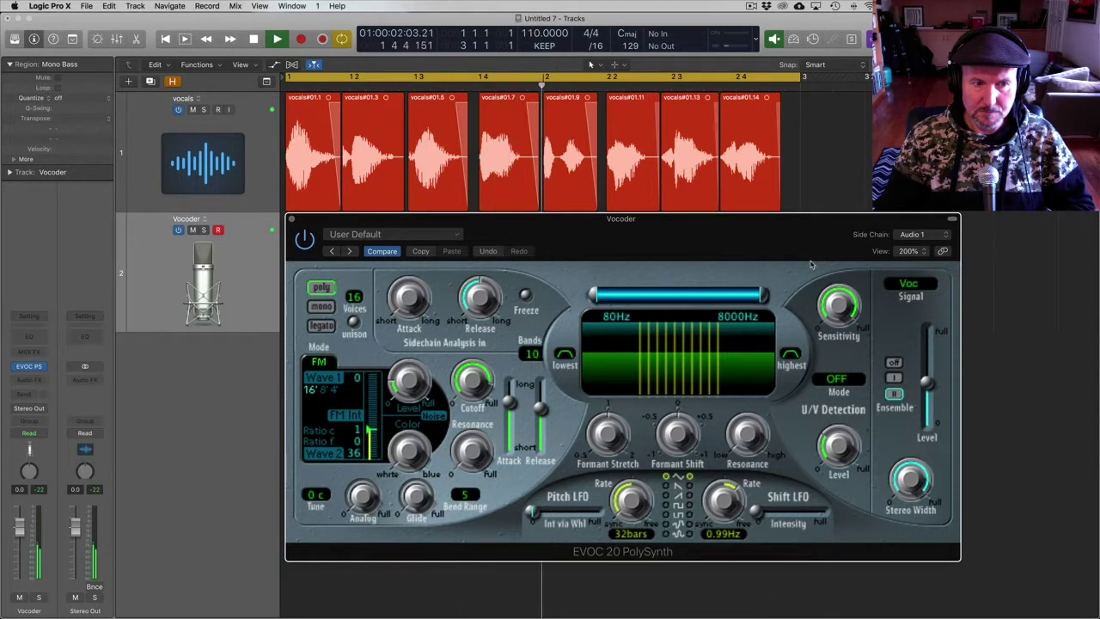
pyautogui.press('space')
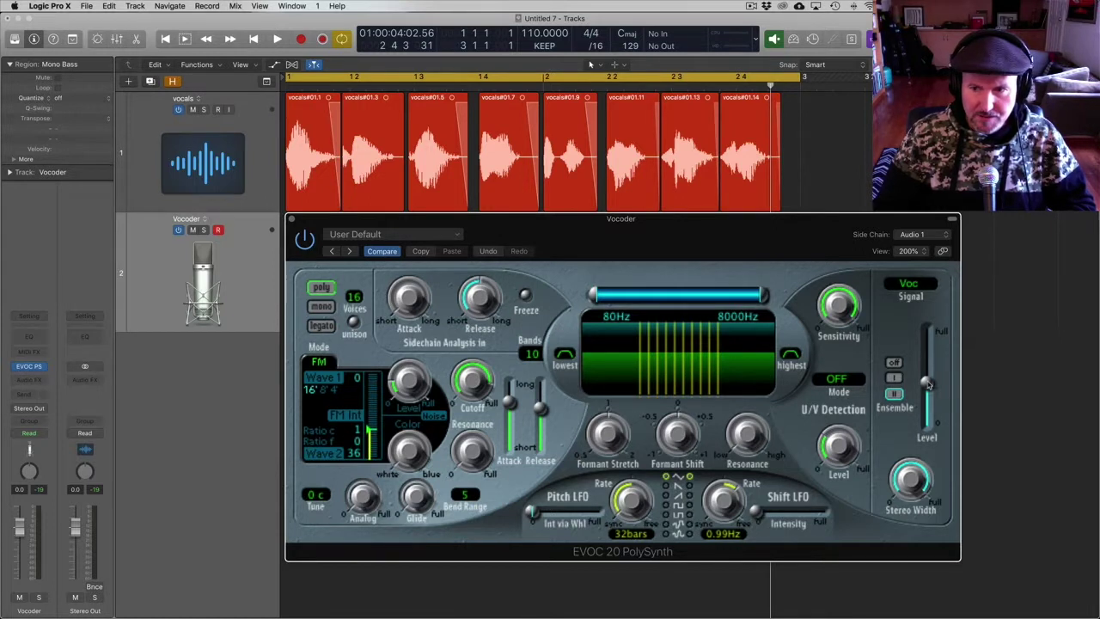
# Step: Raise the EVOC 20's output level slightly and switch its voice mode to mono
pyautogui.moveTo(928, 383); pyautogui.dragTo(928, 372)
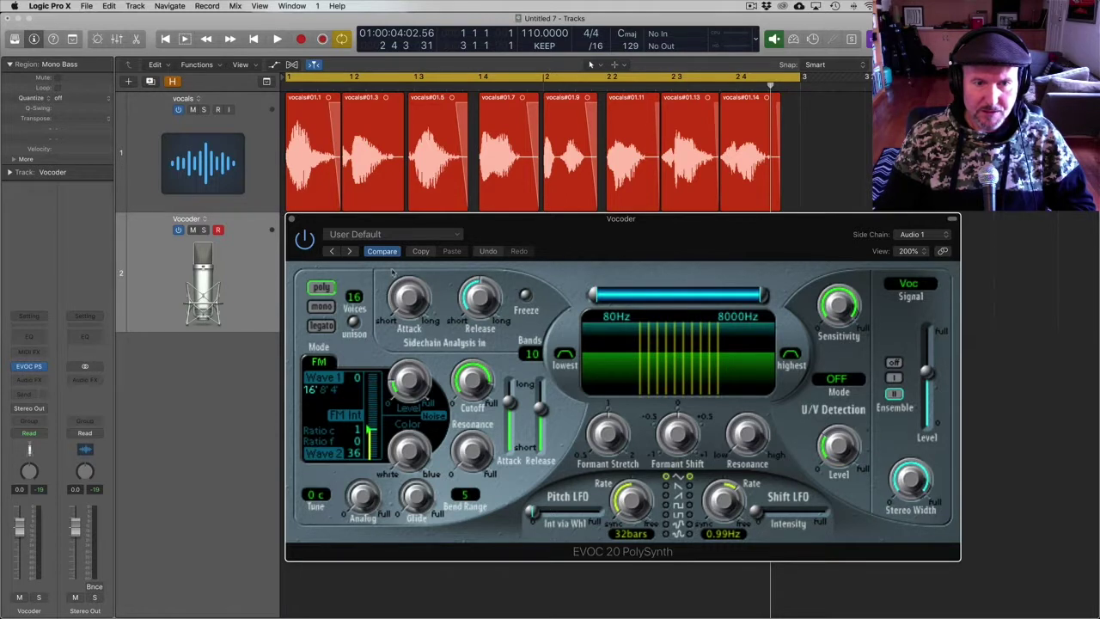
pyautogui.click(320, 307)
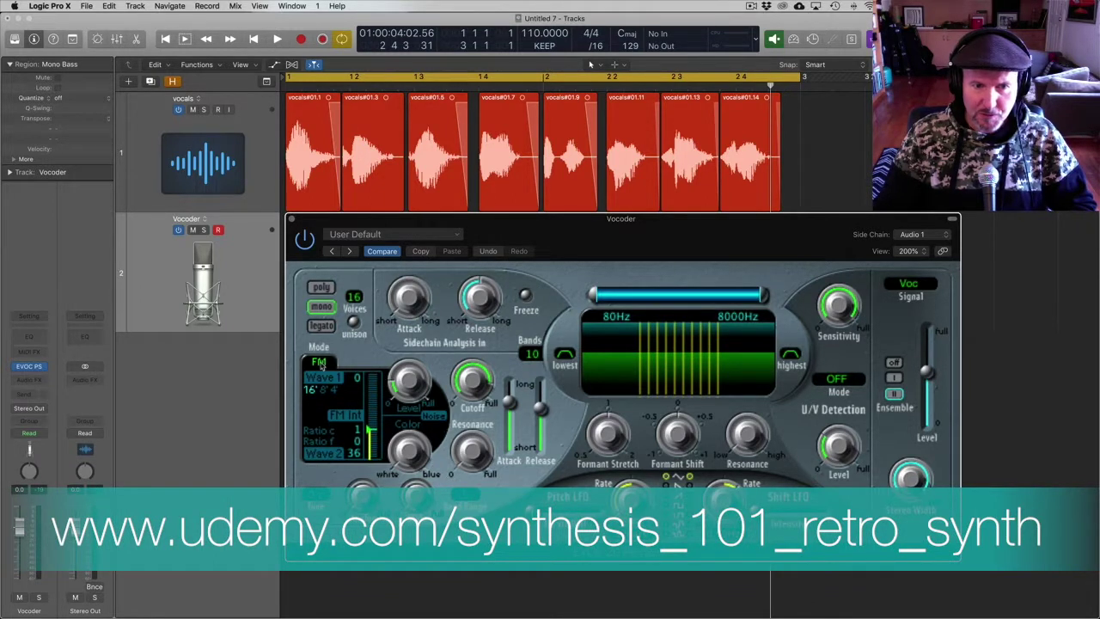
# Step: Switch the EVOC 20 oscillators to Dual mode, move the balance fully to Wave 1, and audition the loop
pyautogui.click(319, 362)
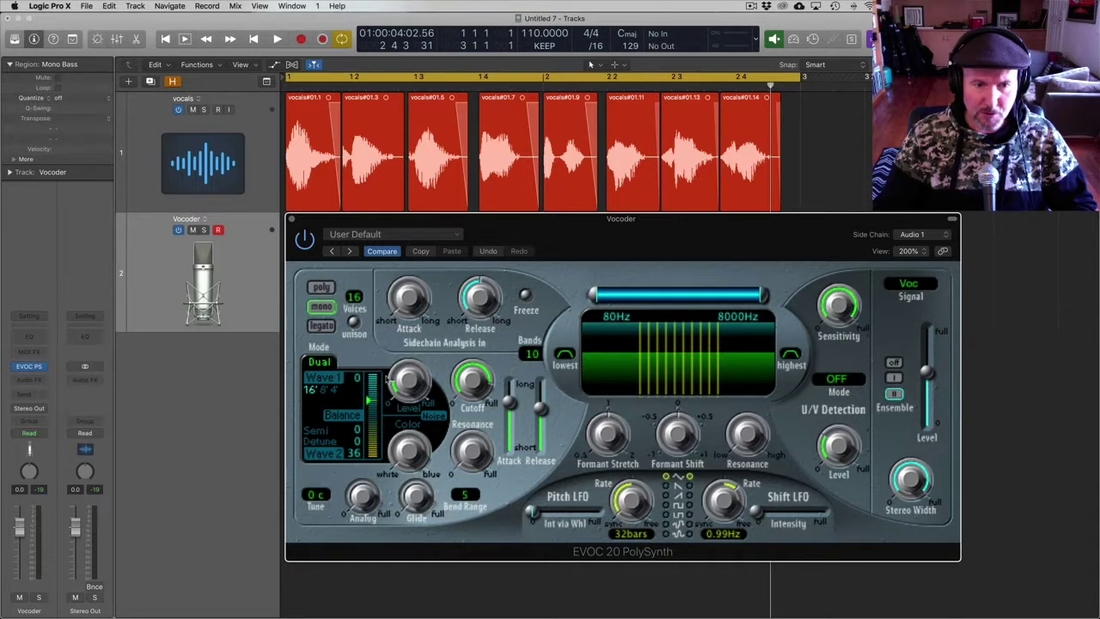
pyautogui.moveTo(370, 401)
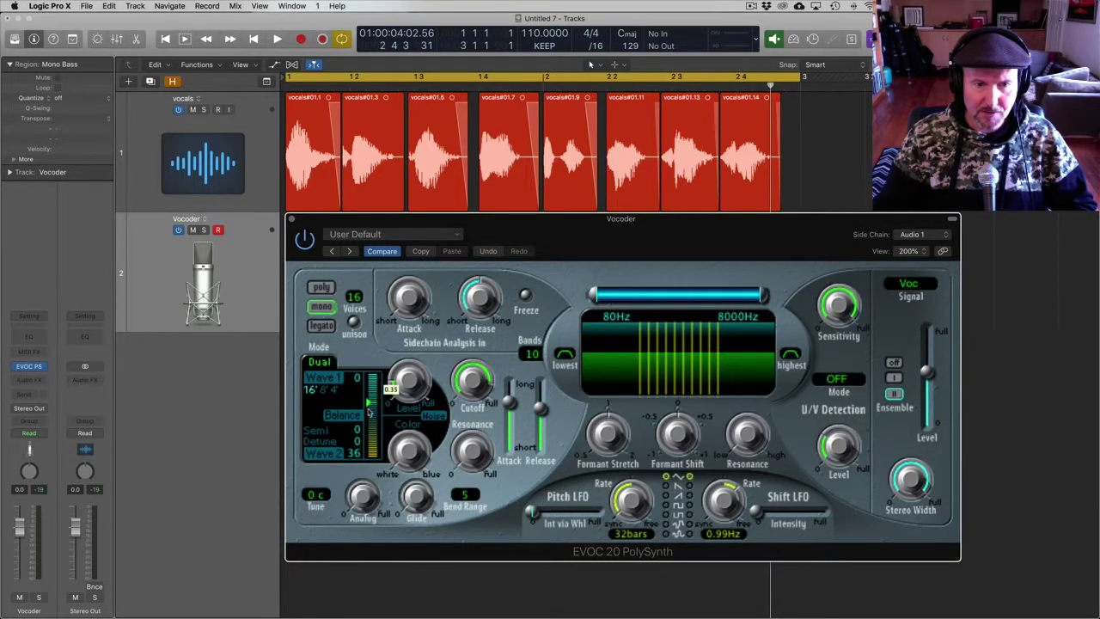
pyautogui.moveTo(369, 440); pyautogui.dragTo(371, 376)
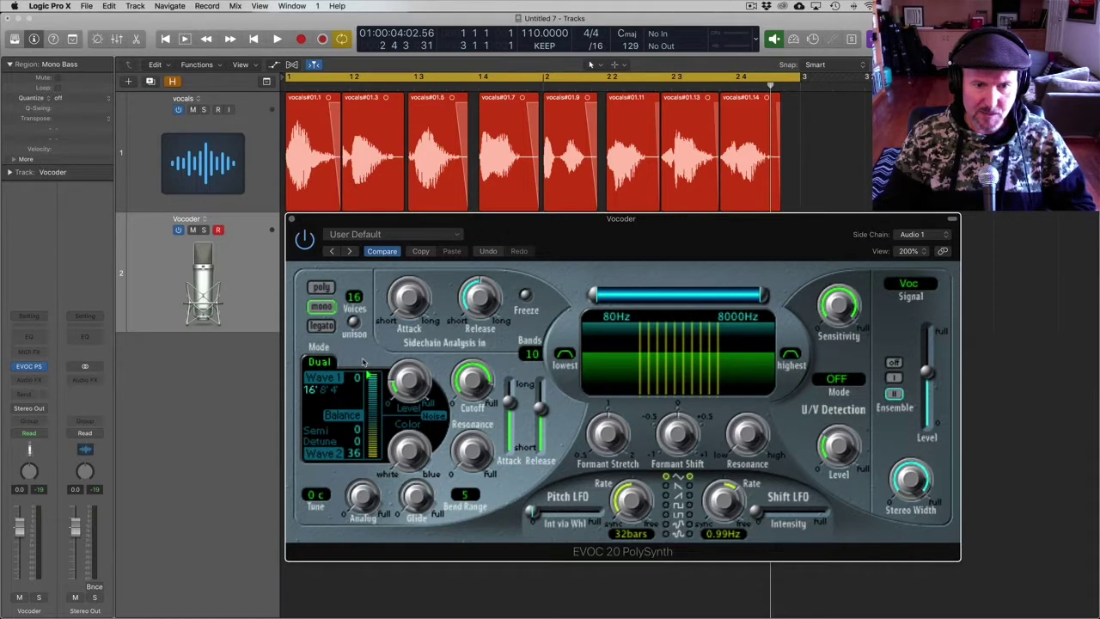
pyautogui.press('space')
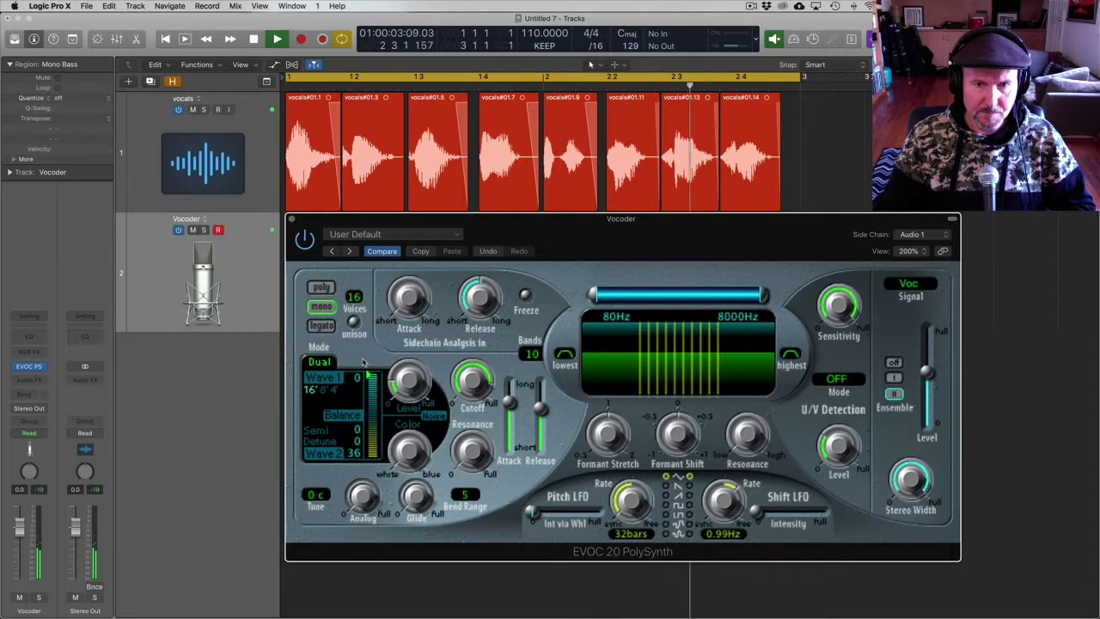
pyautogui.press('space')
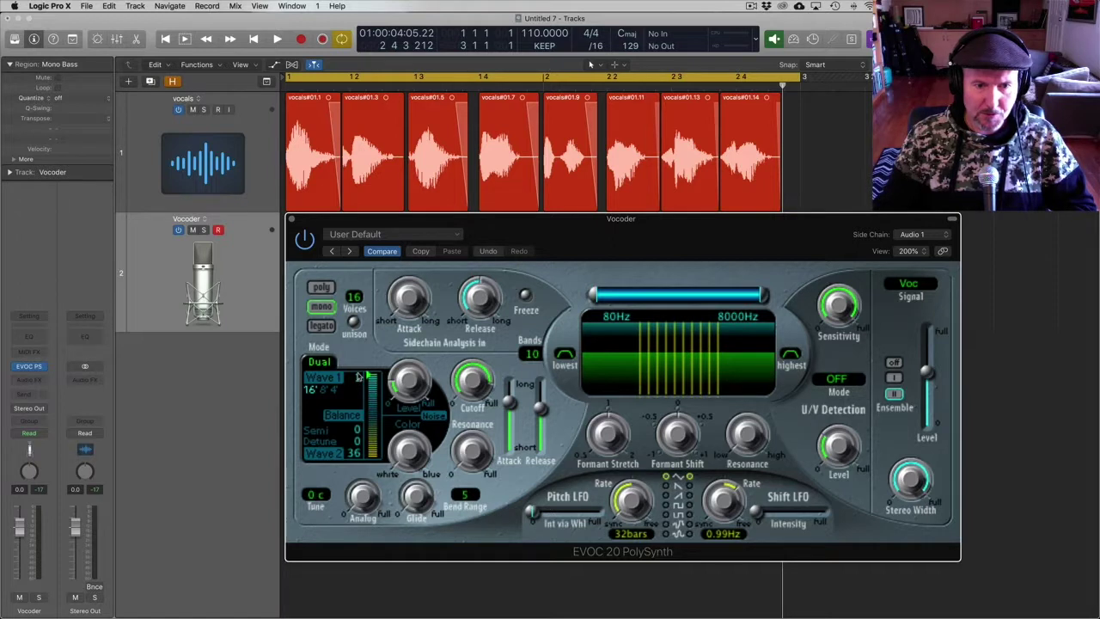
# Step: Audition different Wave 1 waveforms in short playbacks of the loop, and set Wave 1 to 1
pyautogui.press('space')
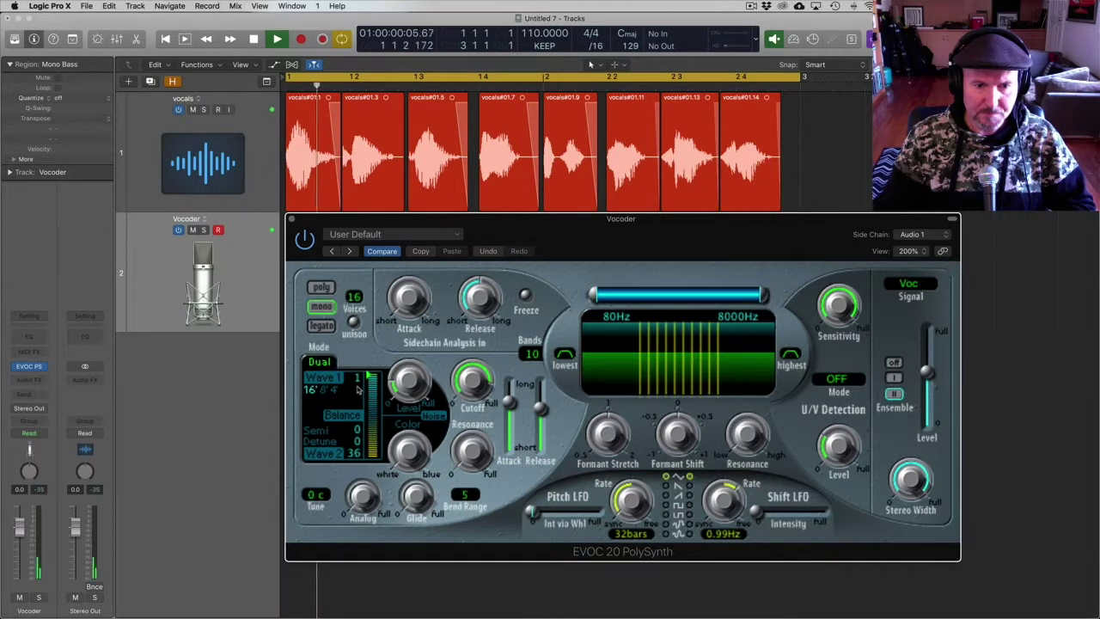
pyautogui.press('space')
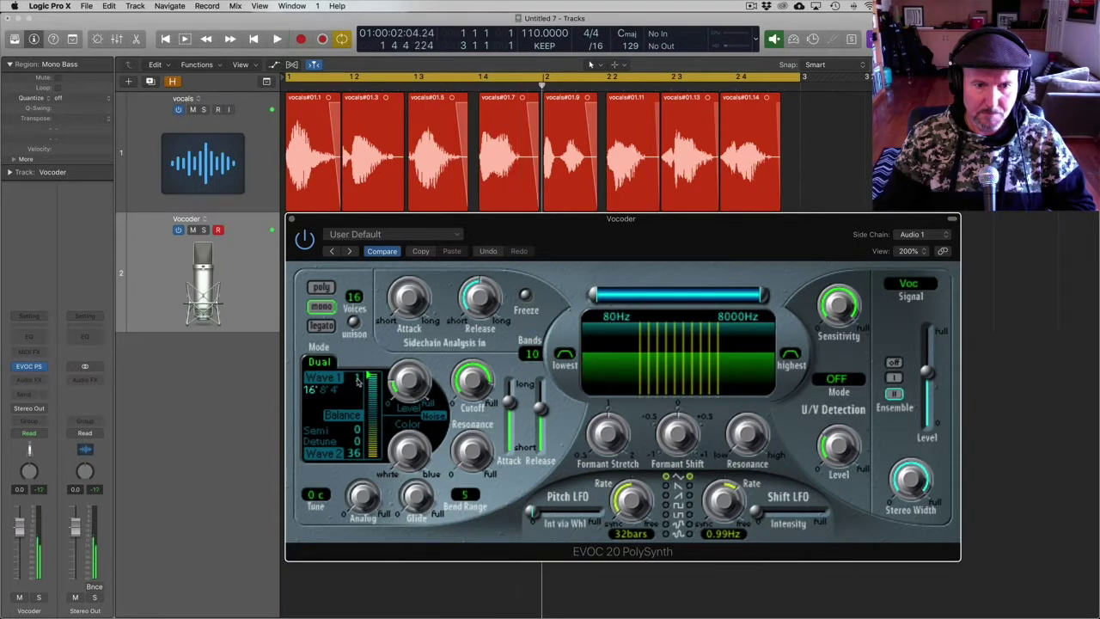
pyautogui.press('space')
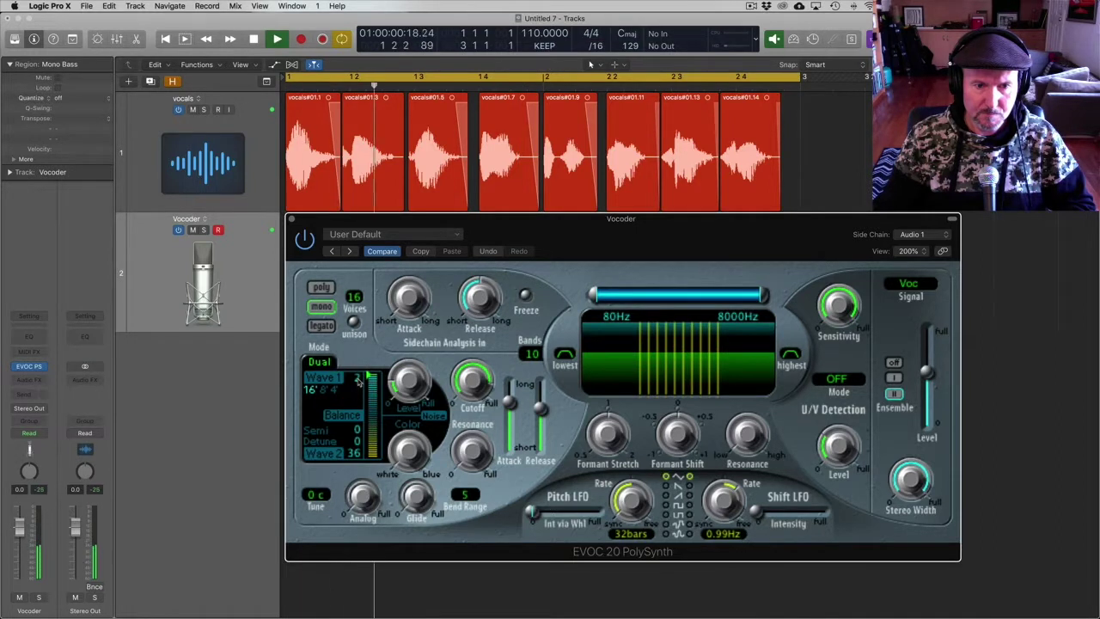
pyautogui.press('space')
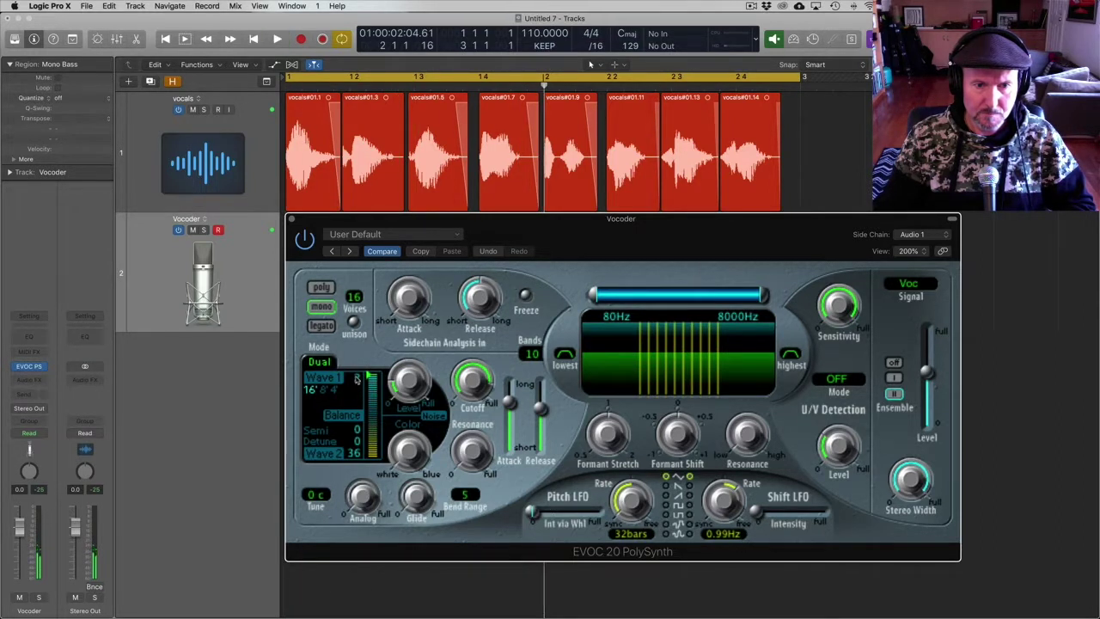
pyautogui.press('space')
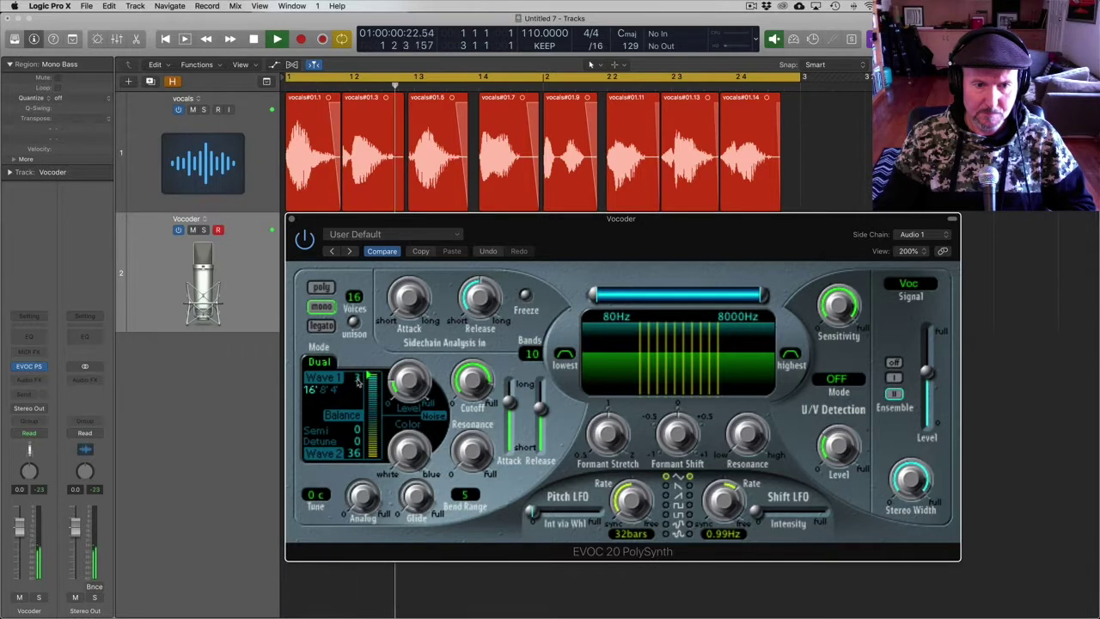
pyautogui.press('space')
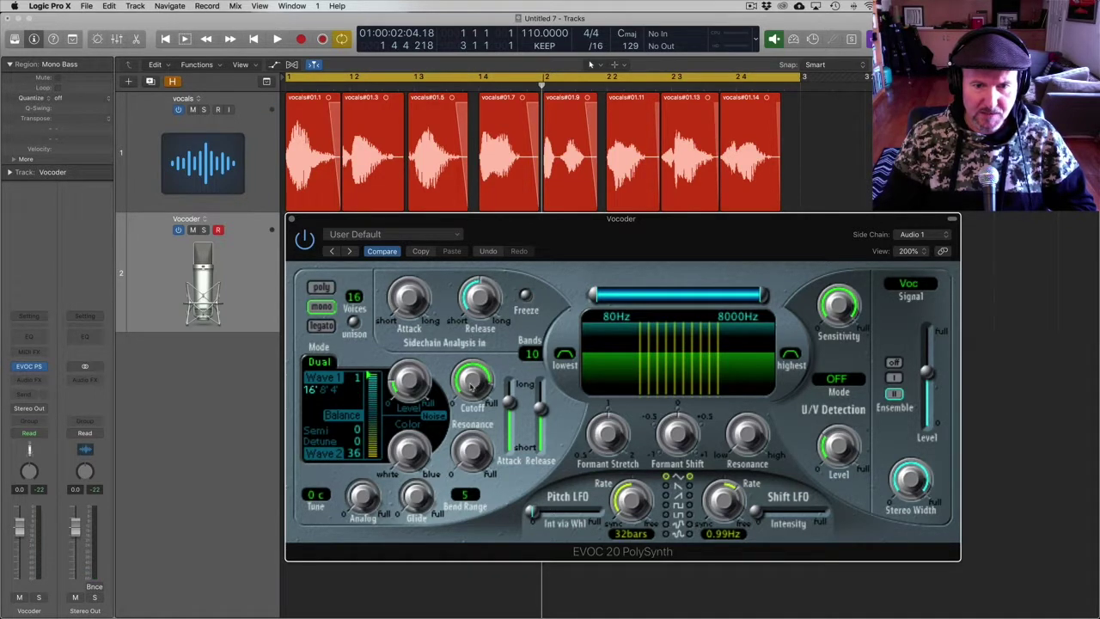
# Step: Set the synth attack to its shortest, shorten the release slightly, audition the loop, and lower the output level a little
pyautogui.moveTo(510, 409); pyautogui.dragTo(512, 454)
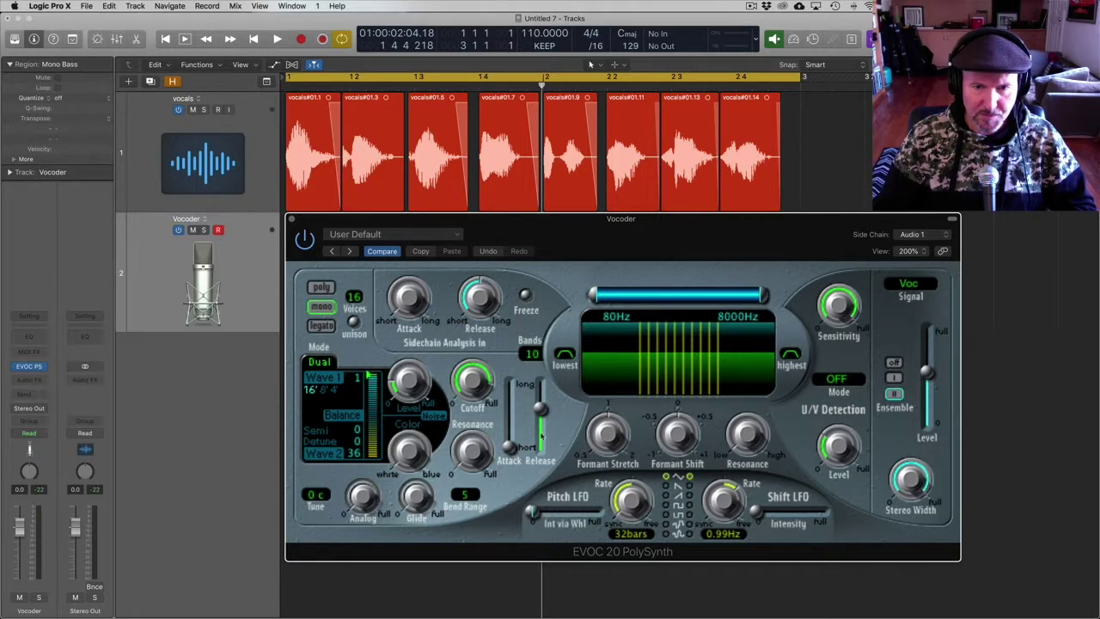
pyautogui.moveTo(543, 411); pyautogui.dragTo(542, 423)
pyautogui.press('space')
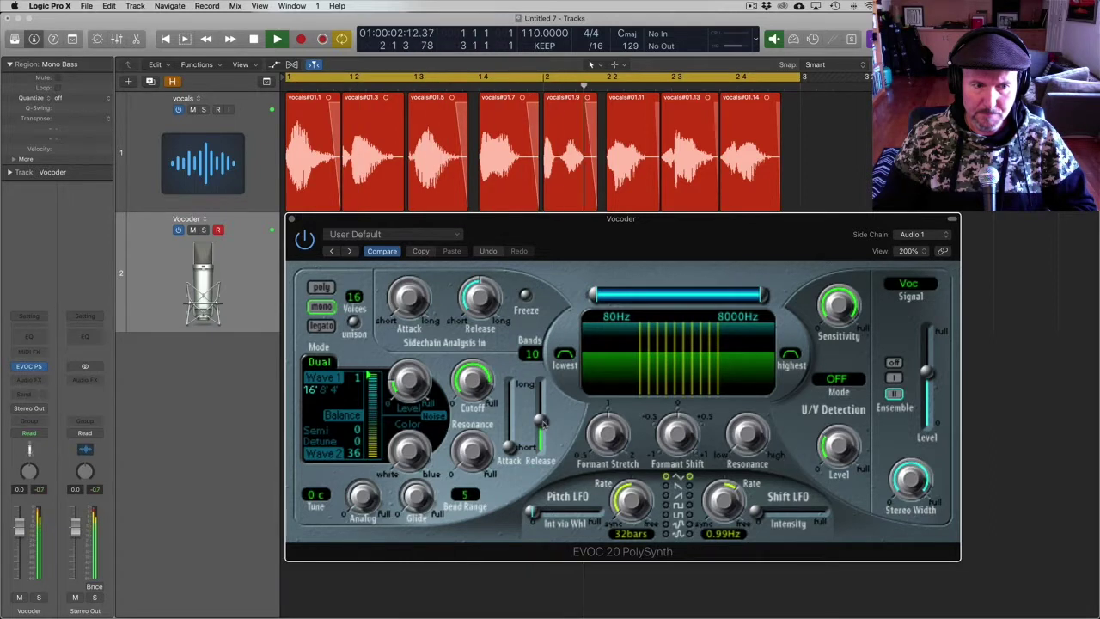
pyautogui.press('space')
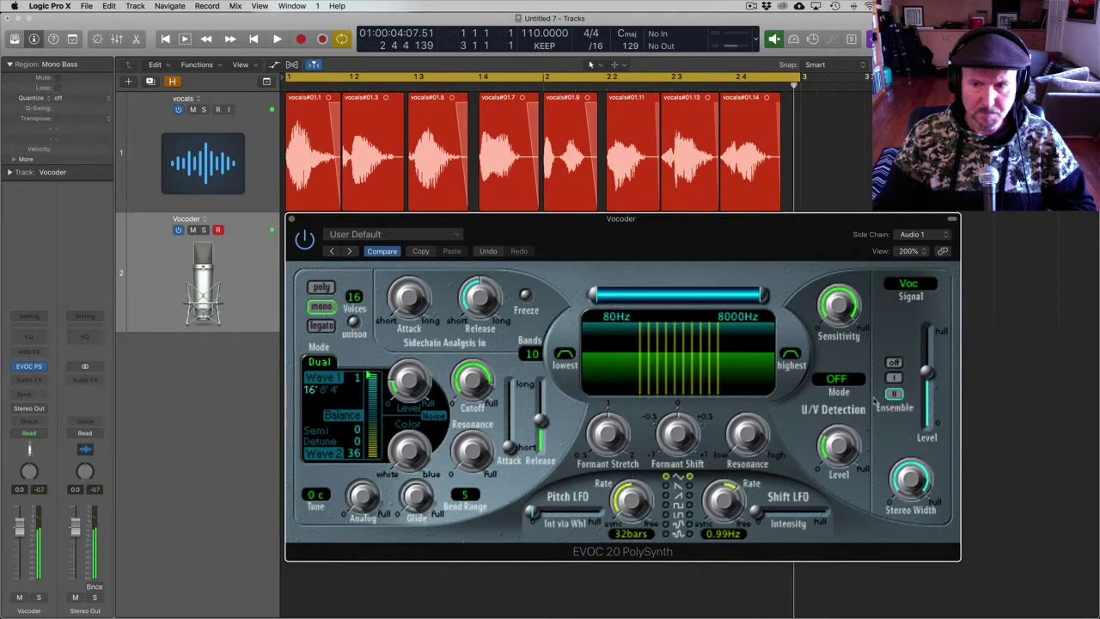
pyautogui.moveTo(926, 372); pyautogui.dragTo(928, 379)
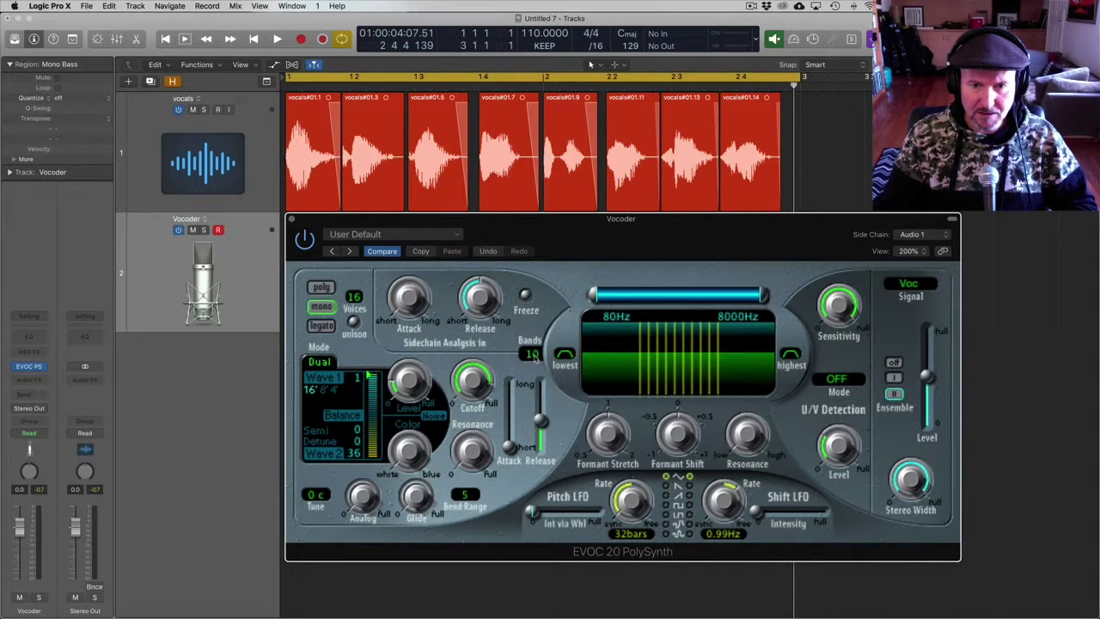
# Step: Audition the vocoder with 5 bands, lower its output level slightly, and clear the Vocoder channel's peak reading
pyautogui.moveTo(535, 357); pyautogui.dragTo(538, 390)
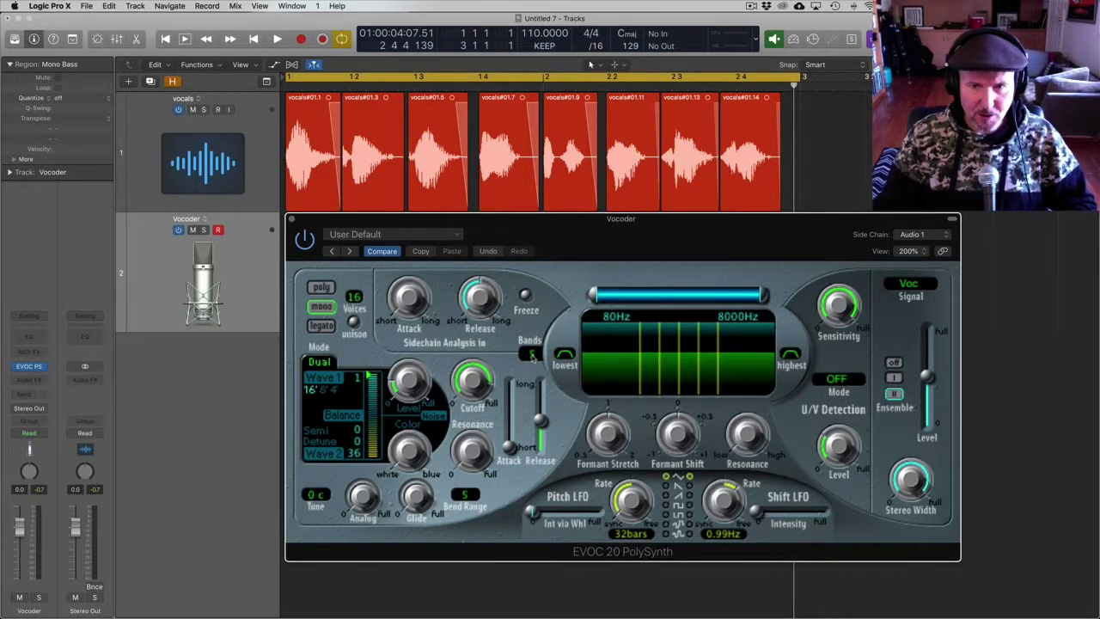
pyautogui.press('space')
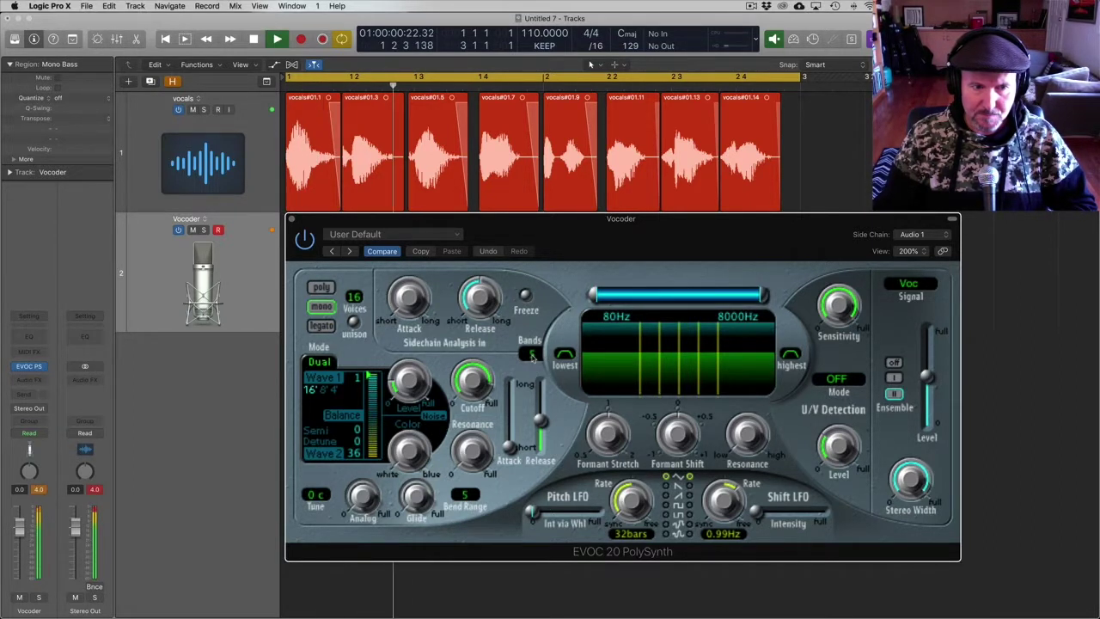
pyautogui.press('space')
pyautogui.moveTo(926, 377); pyautogui.dragTo(930, 387)
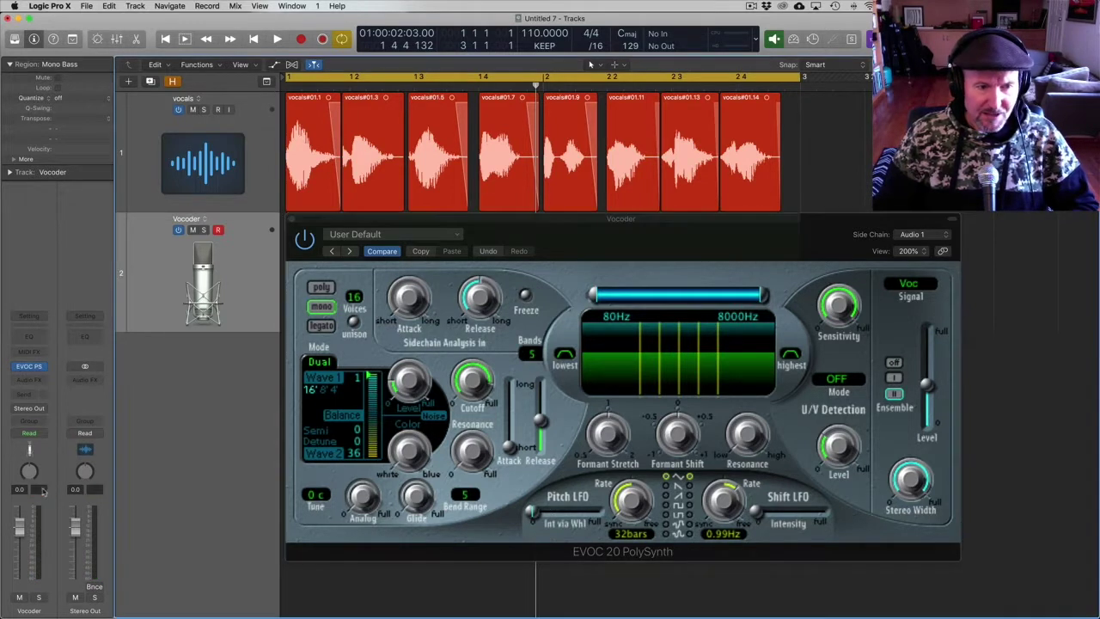
pyautogui.click(41, 488)
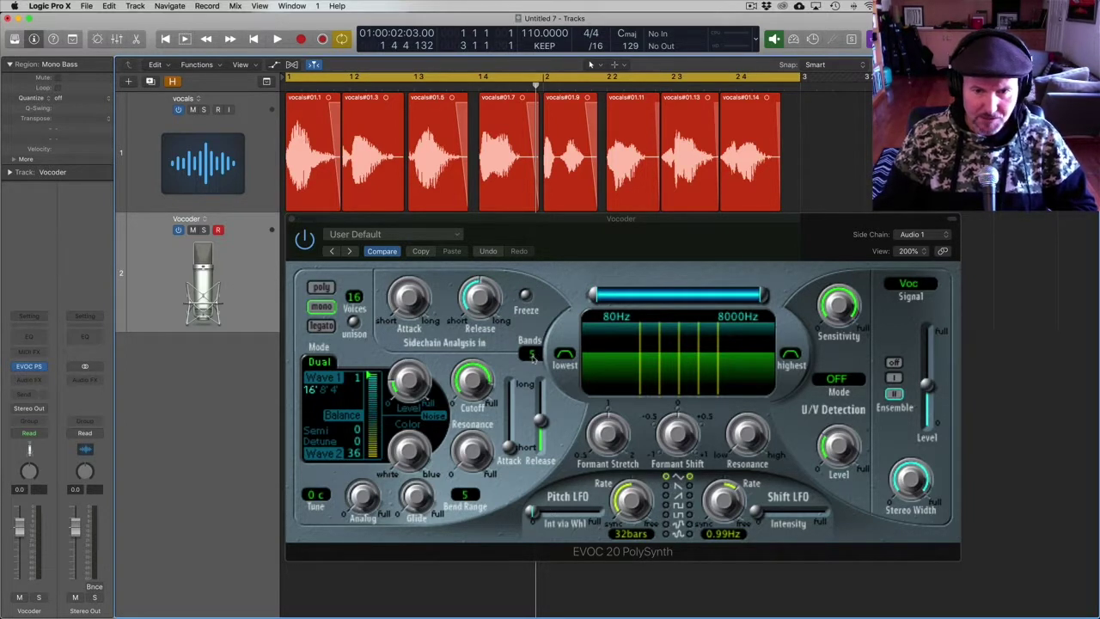
# Step: Audition the vocoder with 10 bands, set Bands to 20, raise the output level slightly, and play the loop
pyautogui.moveTo(532, 357); pyautogui.dragTo(537, 332)
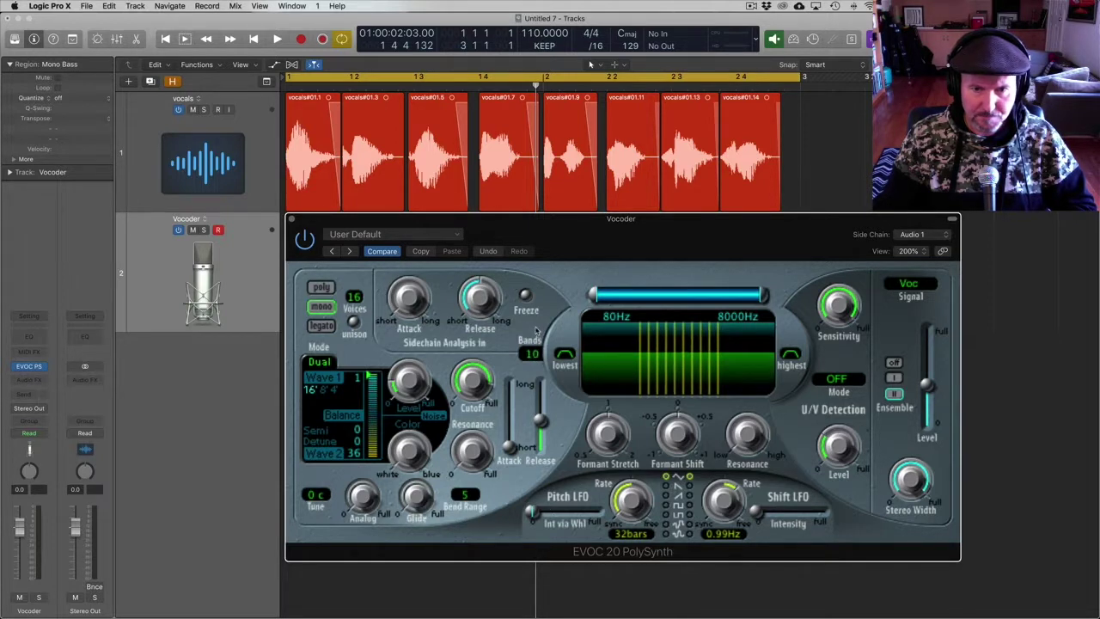
pyautogui.press('space')
pyautogui.press('space')
pyautogui.moveTo(532, 356); pyautogui.dragTo(535, 288)
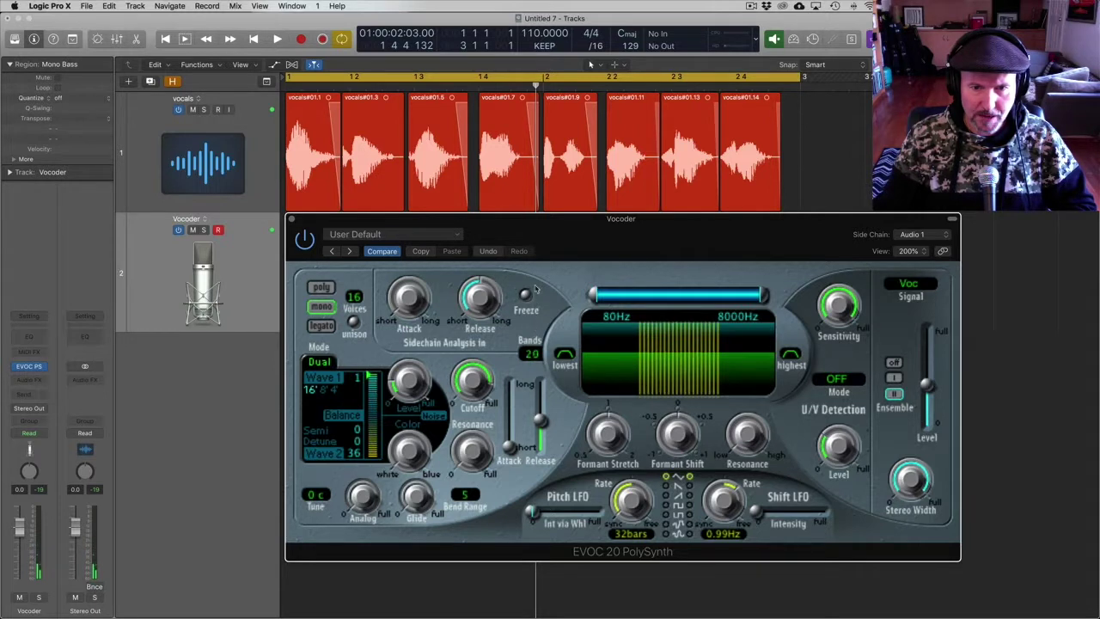
pyautogui.moveTo(926, 384)
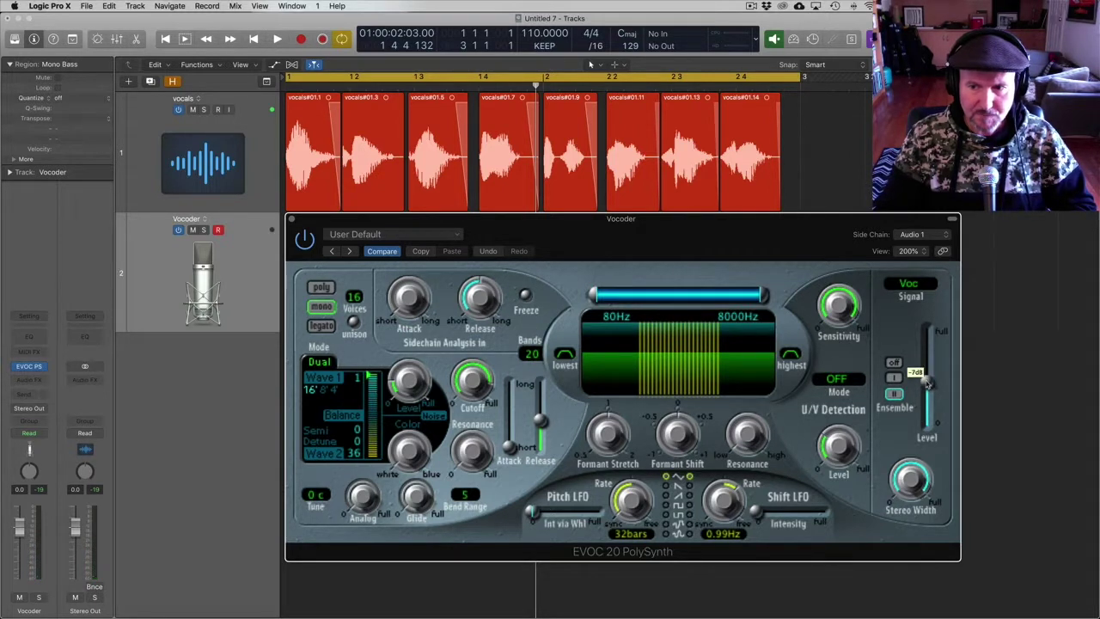
pyautogui.moveTo(926, 384); pyautogui.dragTo(926, 377)
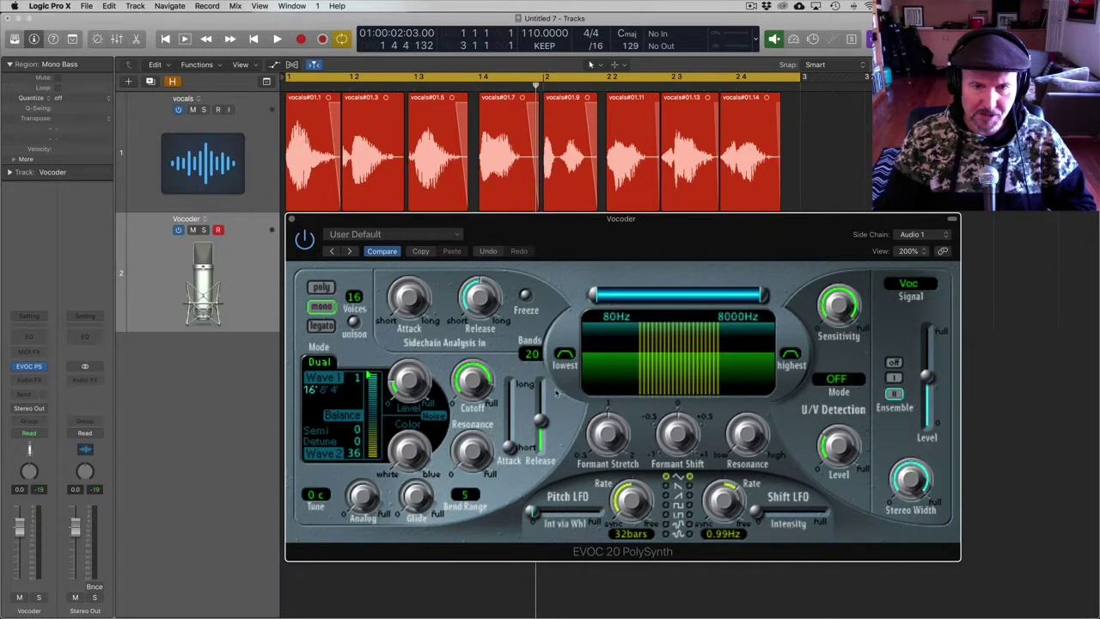
pyautogui.press('space')
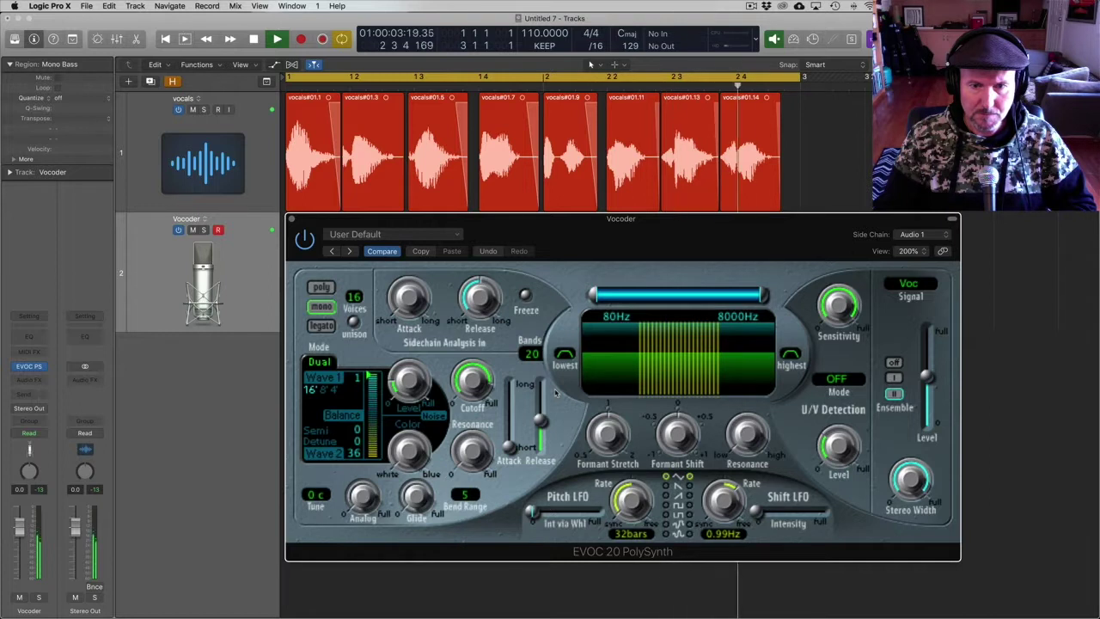
pyautogui.press('space')
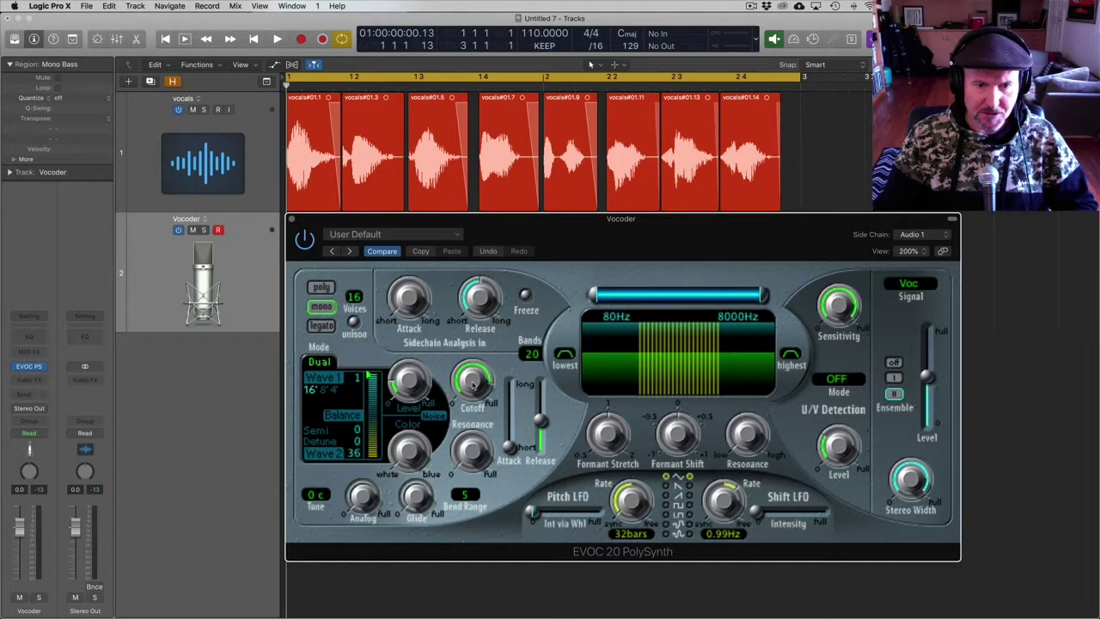
# Step: Raise the oscillator noise level to 0.94 while listening to the loop
pyautogui.click(410, 382)
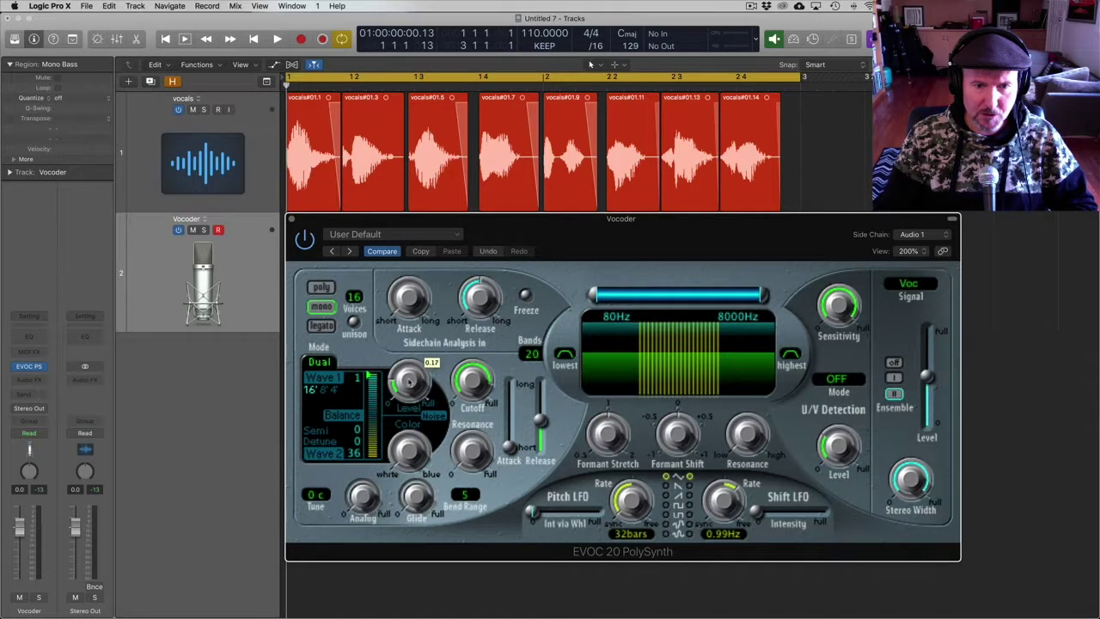
pyautogui.moveTo(410, 380); pyautogui.dragTo(409, 381)
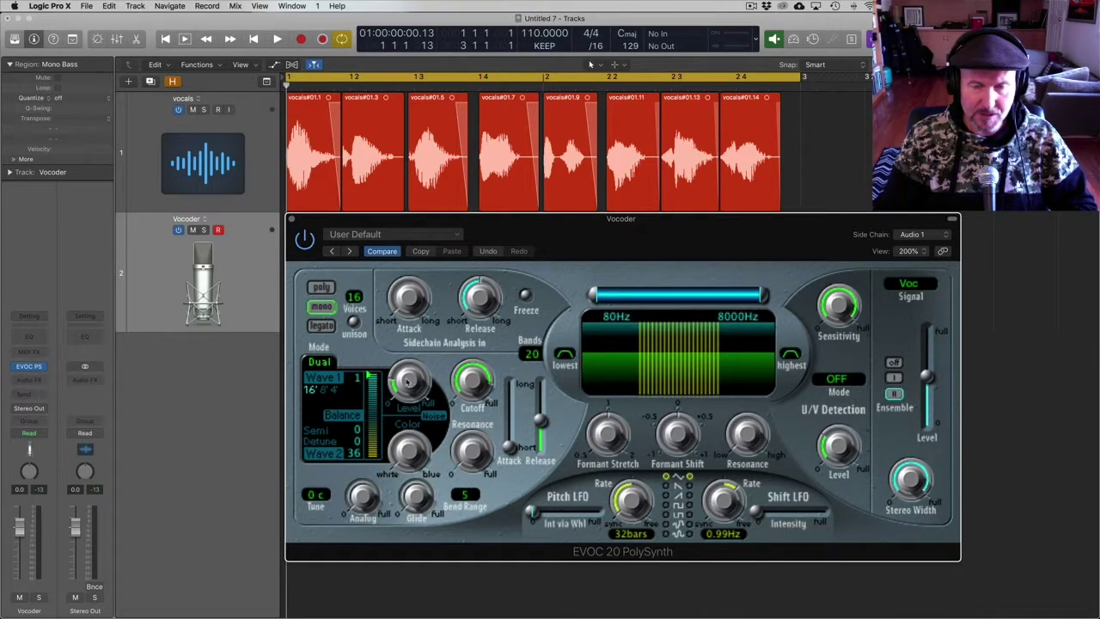
pyautogui.press('space')
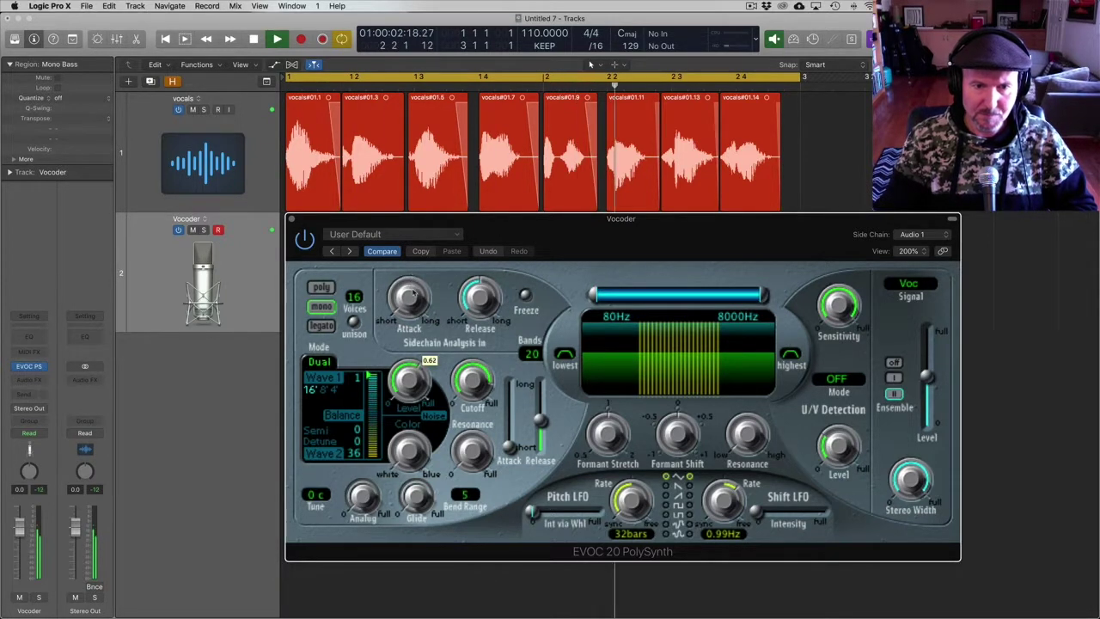
pyautogui.moveTo(410, 382); pyautogui.dragTo(415, 387)
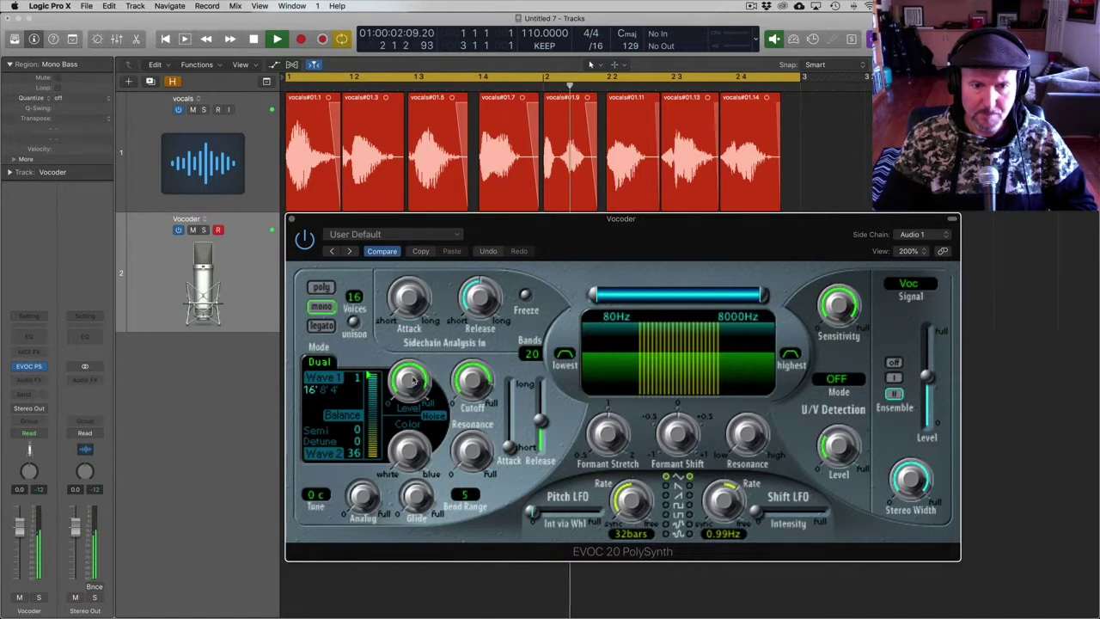
pyautogui.press('space')
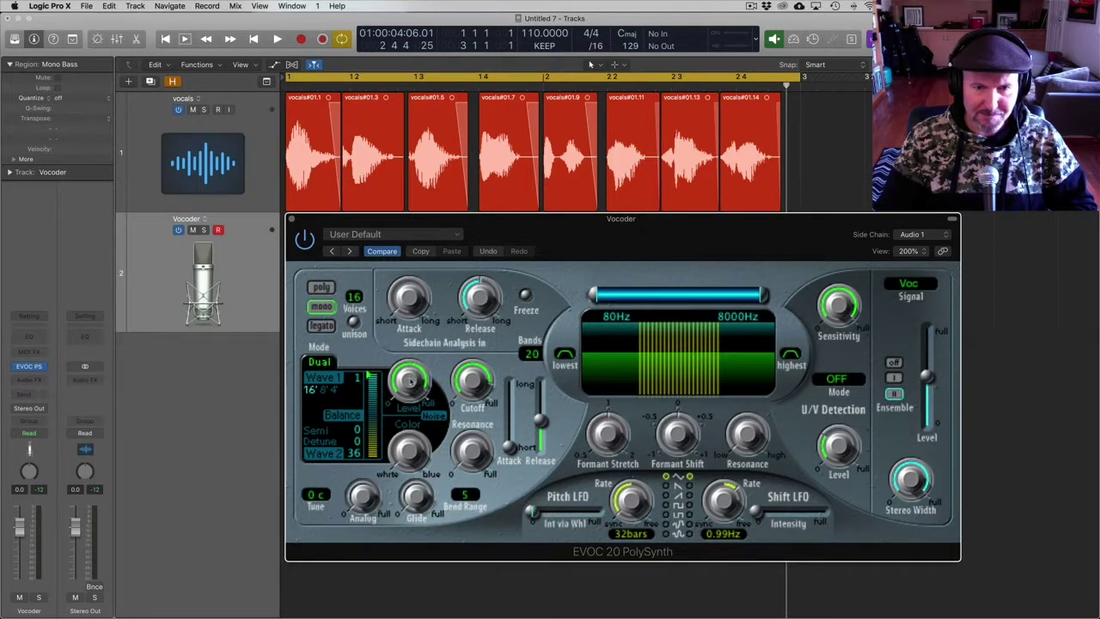
# Step: Bring the oscillator noise back down to a low level and fine-tune it while the loop plays
pyautogui.moveTo(411, 385)
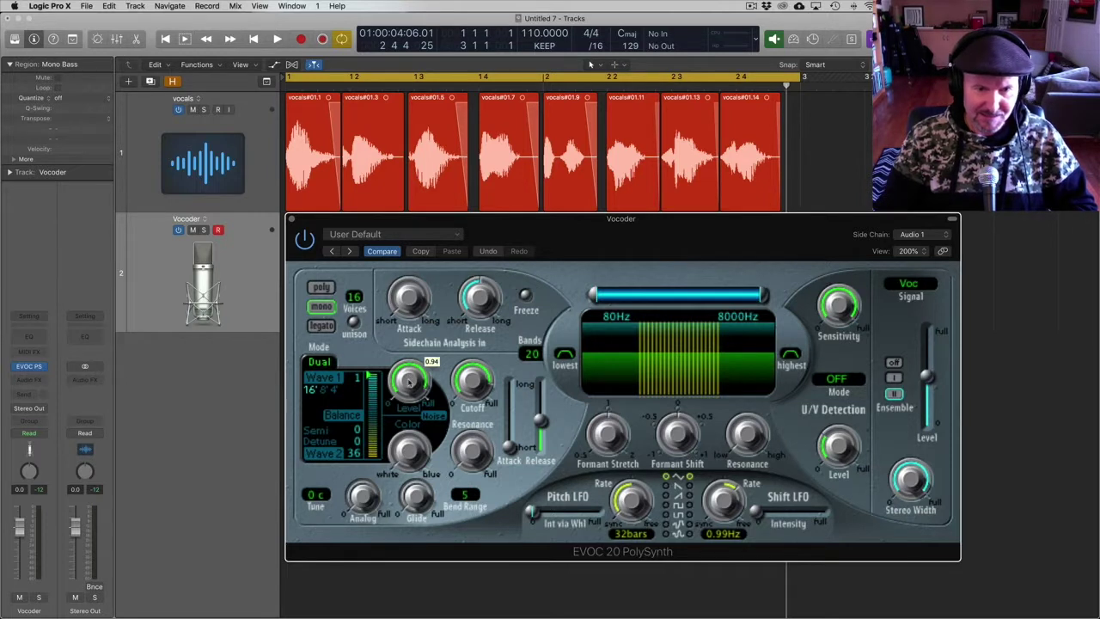
pyautogui.moveTo(413, 423); pyautogui.dragTo(422, 533)
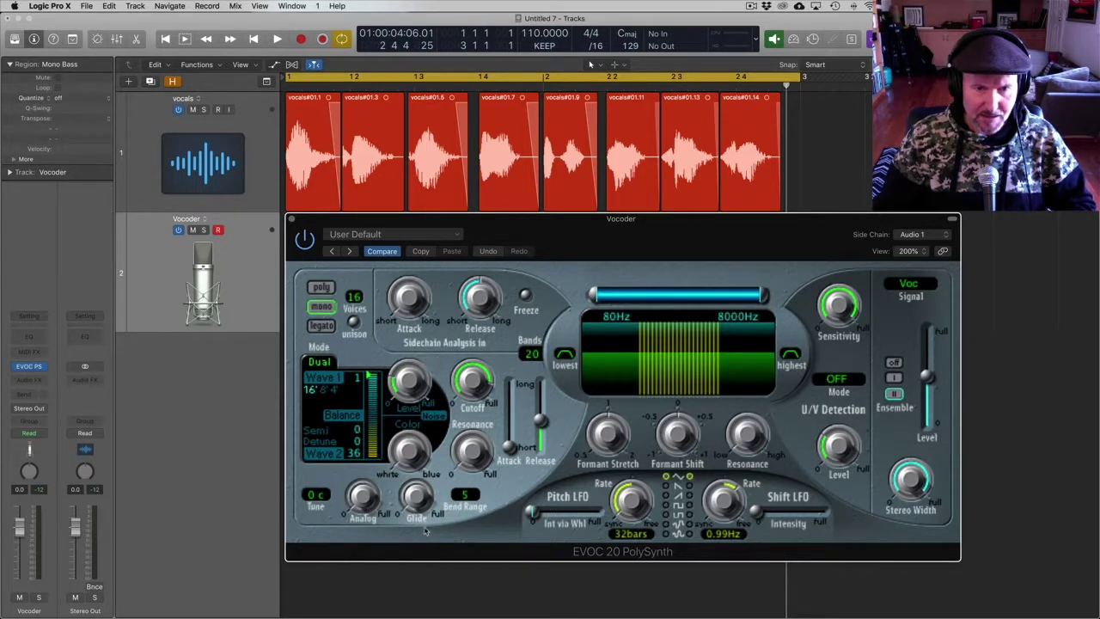
pyautogui.press('space')
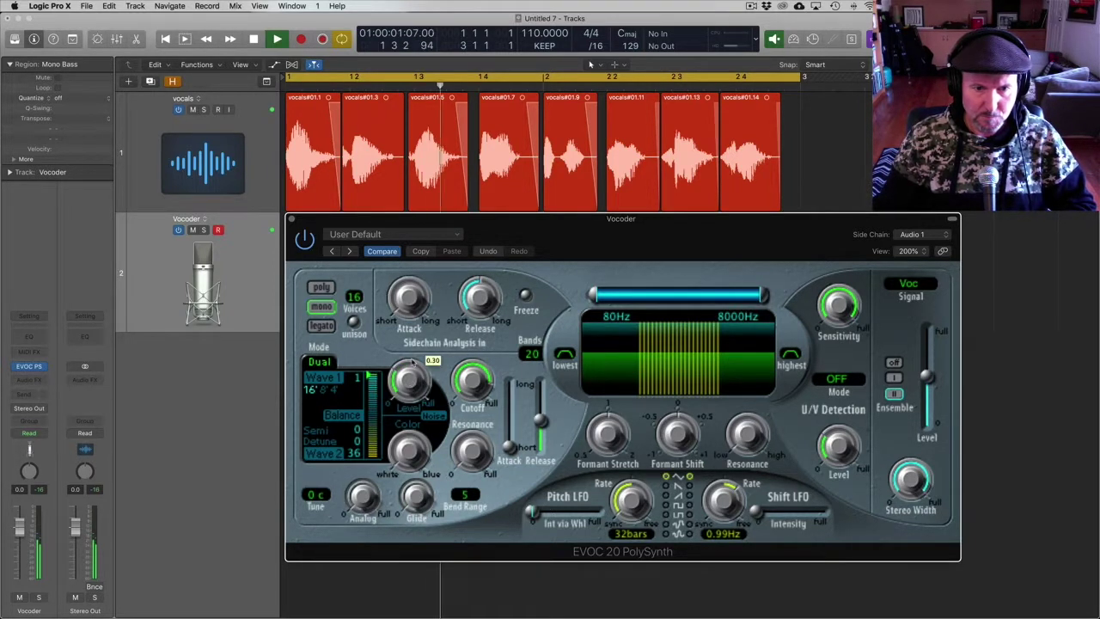
pyautogui.moveTo(411, 381); pyautogui.dragTo(412, 379)
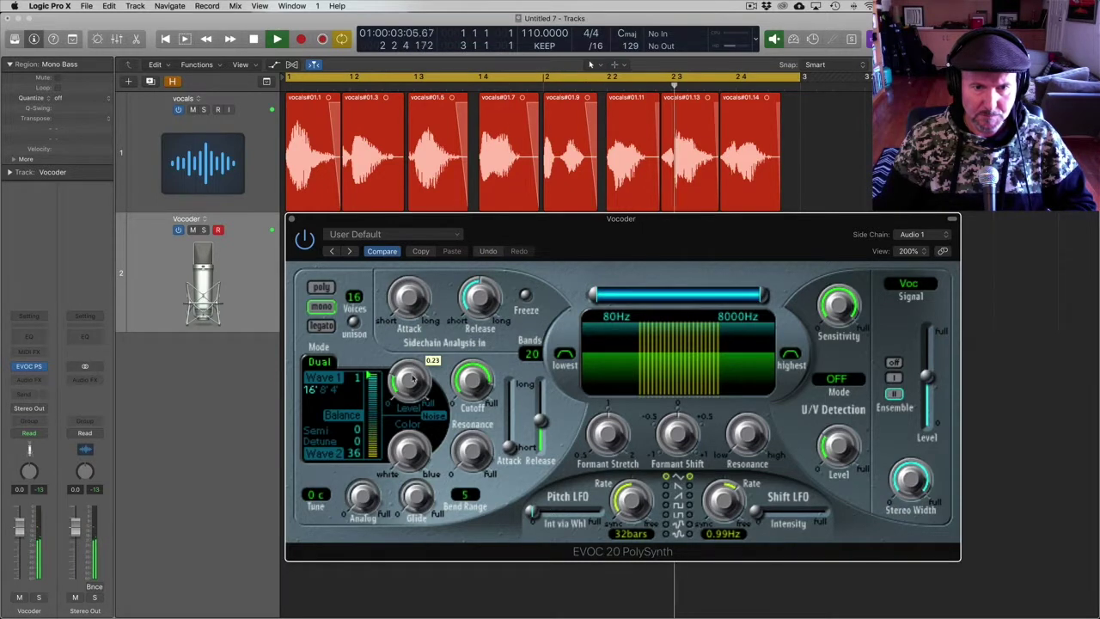
pyautogui.press('space')
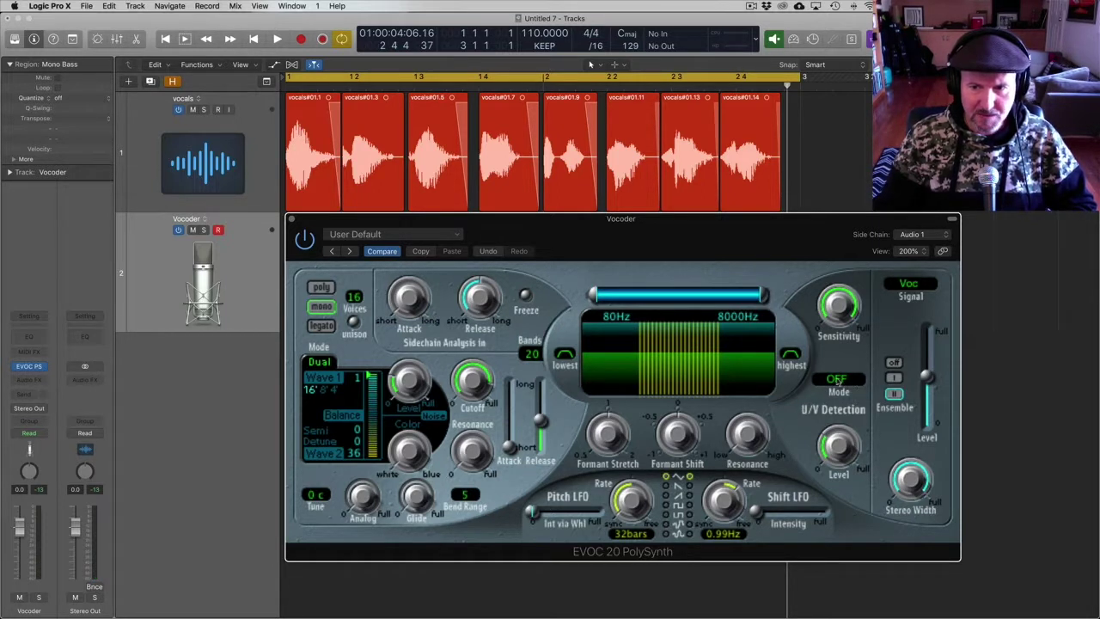
# Step: Set the U/V Detection mode to Noise and adjust its level while auditioning the loop
pyautogui.click(841, 381)
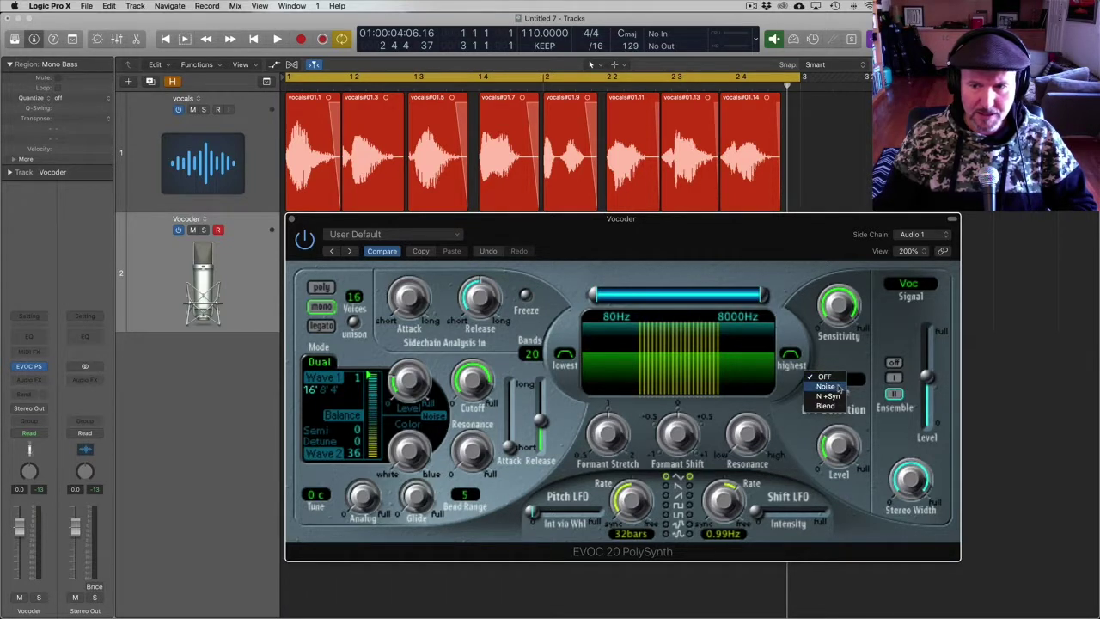
pyautogui.click(841, 388)
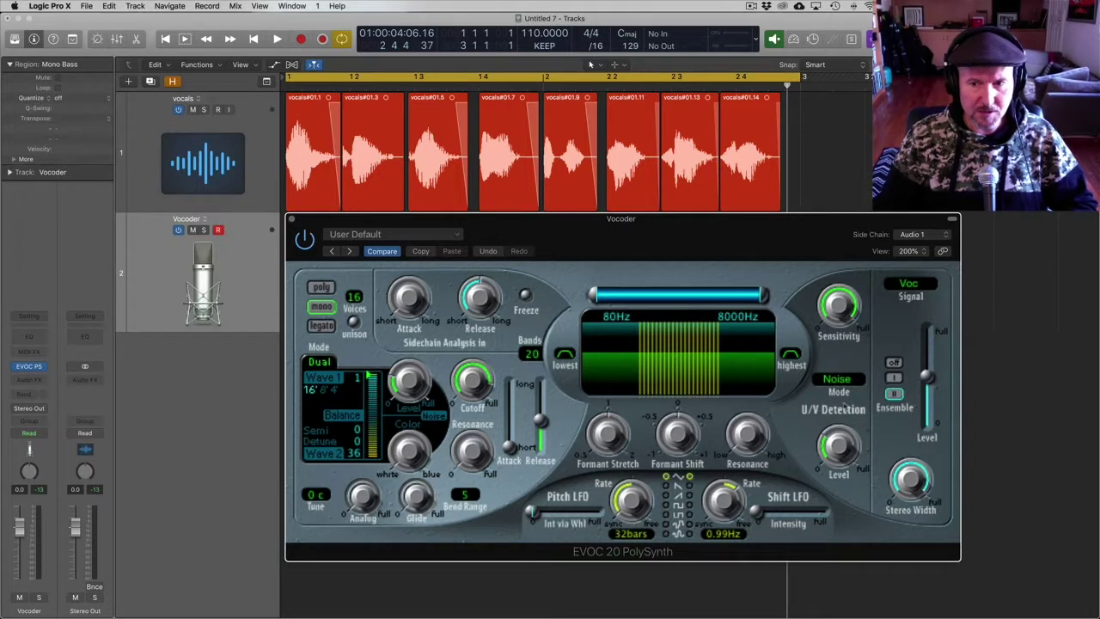
pyautogui.moveTo(839, 481)
pyautogui.moveTo(839, 481)
pyautogui.mouseDown()
pyautogui.moveTo(839, 510)
pyautogui.moveTo(839, 480)
pyautogui.mouseUp()
pyautogui.press('space')
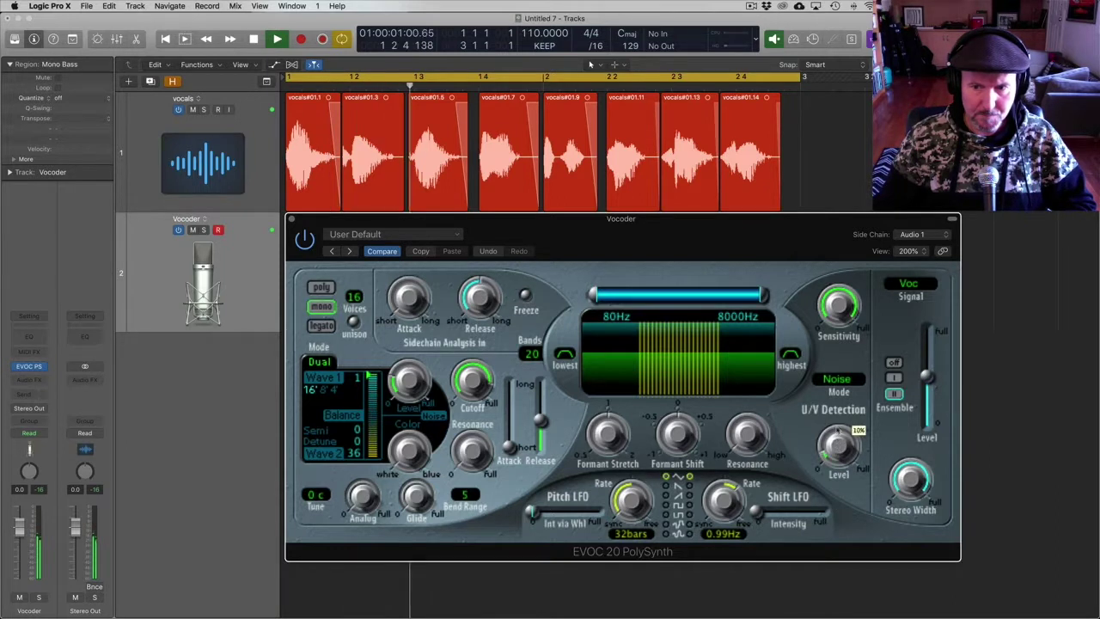
pyautogui.moveTo(837, 394); pyautogui.dragTo(839, 369)
pyautogui.press('space')
pyautogui.moveTo(839, 440); pyautogui.dragTo(841, 448)
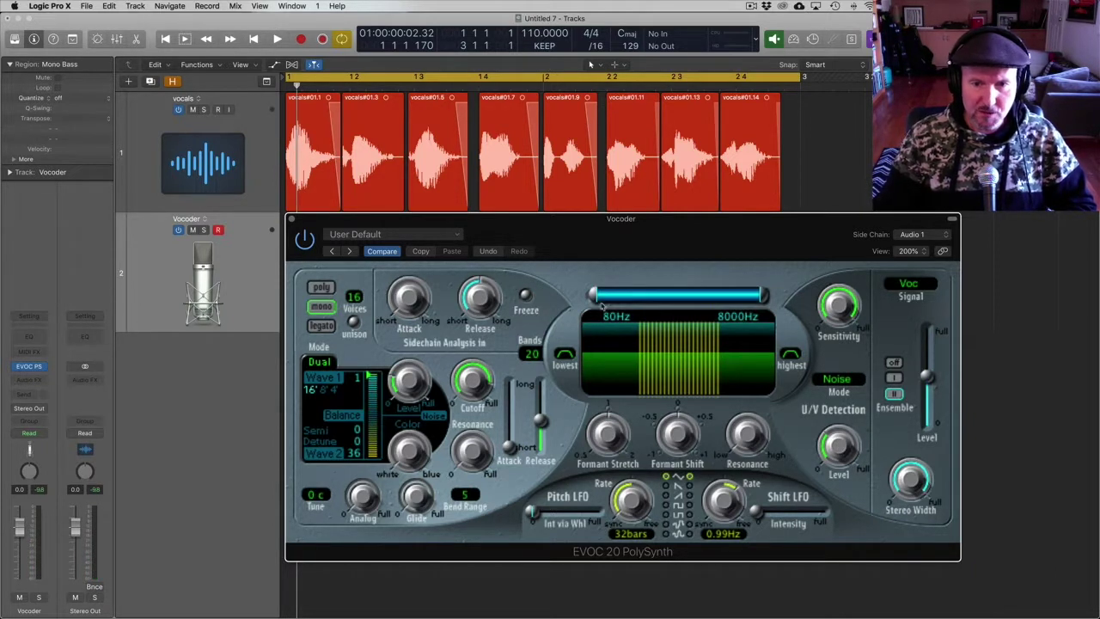
# Step: Lower the bottom limit of the vocoder's frequency range to 75 Hz and audition the loop
pyautogui.moveTo(593, 296)
pyautogui.mouseDown()
pyautogui.moveTo(662, 296)
pyautogui.moveTo(583, 297)
pyautogui.mouseUp()
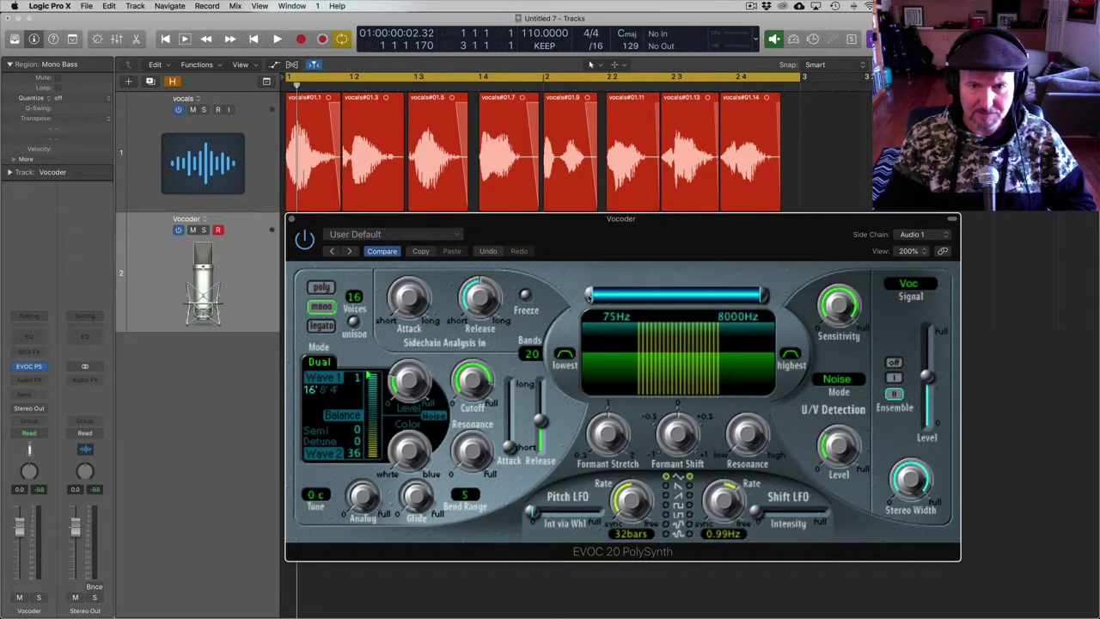
pyautogui.press('space')
pyautogui.moveTo(590, 296); pyautogui.dragTo(508, 305)
pyautogui.press('space')
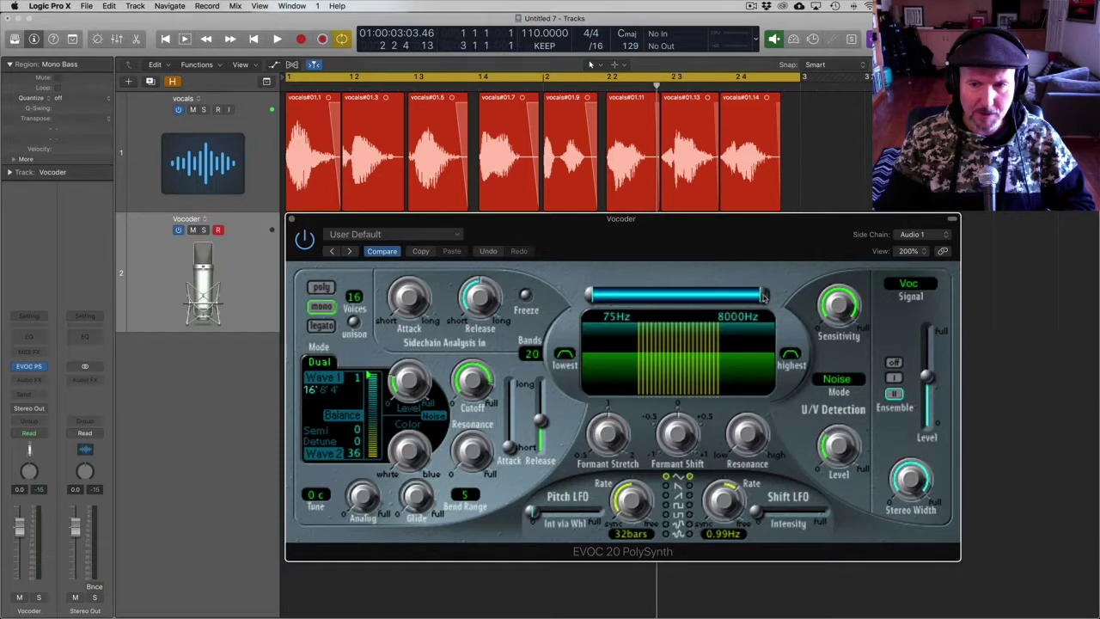
# Step: Audition the loop with the vocoder's frequency range narrowed from both ends to 190–3700 Hz
pyautogui.press('space')
pyautogui.moveTo(763, 297); pyautogui.dragTo(730, 296)
pyautogui.press('space')
pyautogui.moveTo(593, 297); pyautogui.dragTo(664, 299)
pyautogui.moveTo(730, 297); pyautogui.dragTo(656, 298)
pyautogui.press('space')
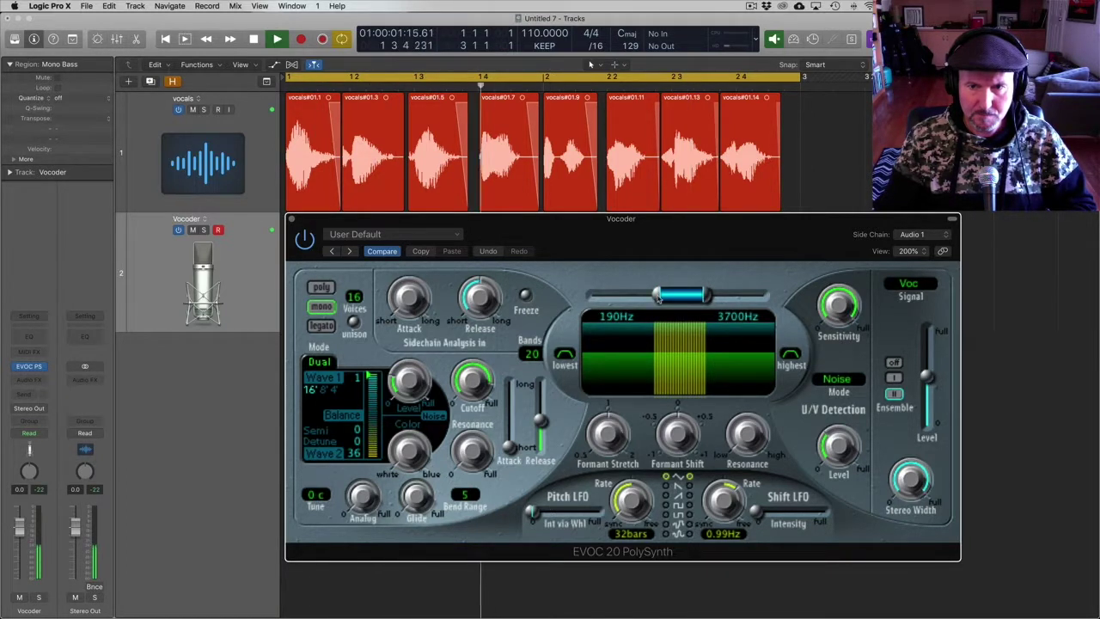
# Step: Widen the vocoder's frequency range to 100–8000 Hz
pyautogui.moveTo(658, 297); pyautogui.dragTo(612, 297)
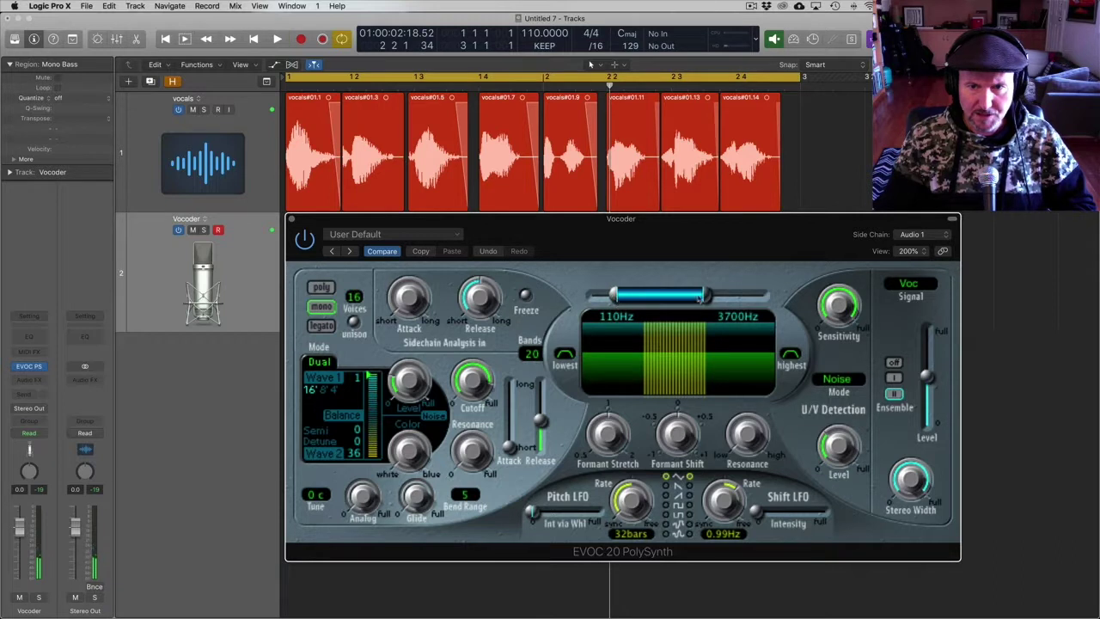
pyautogui.moveTo(704, 298); pyautogui.dragTo(856, 292)
pyautogui.moveTo(615, 298)
pyautogui.mouseDown()
pyautogui.moveTo(586, 297)
pyautogui.moveTo(611, 297)
pyautogui.mouseUp()
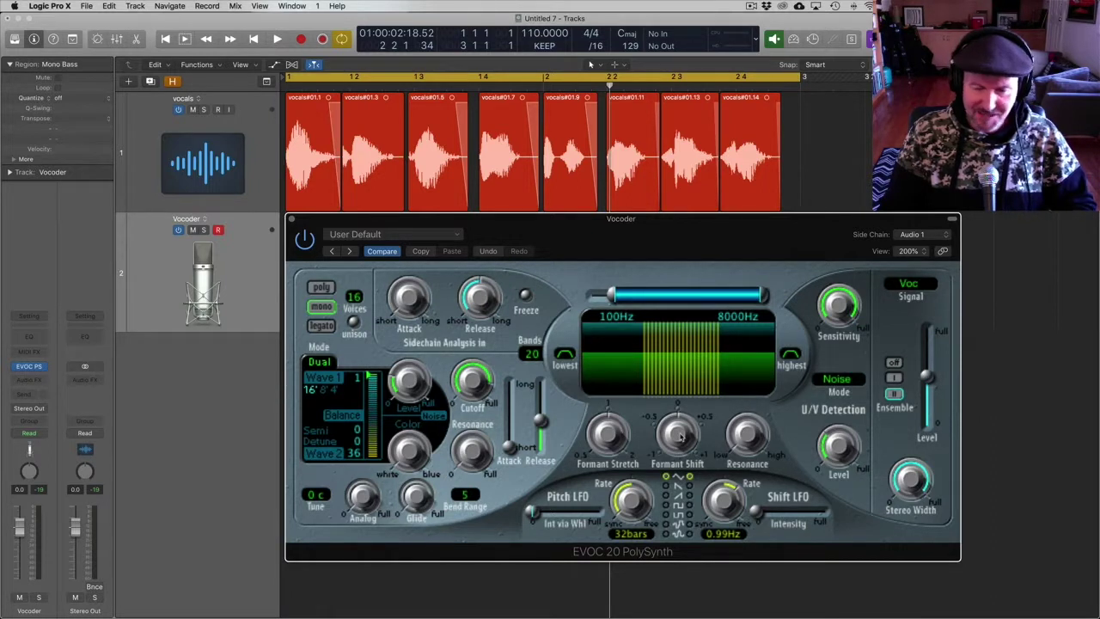
# Step: Audition the loop while raising the Formant Shift to about 0.82, and bring it back close to 0
pyautogui.press('space')
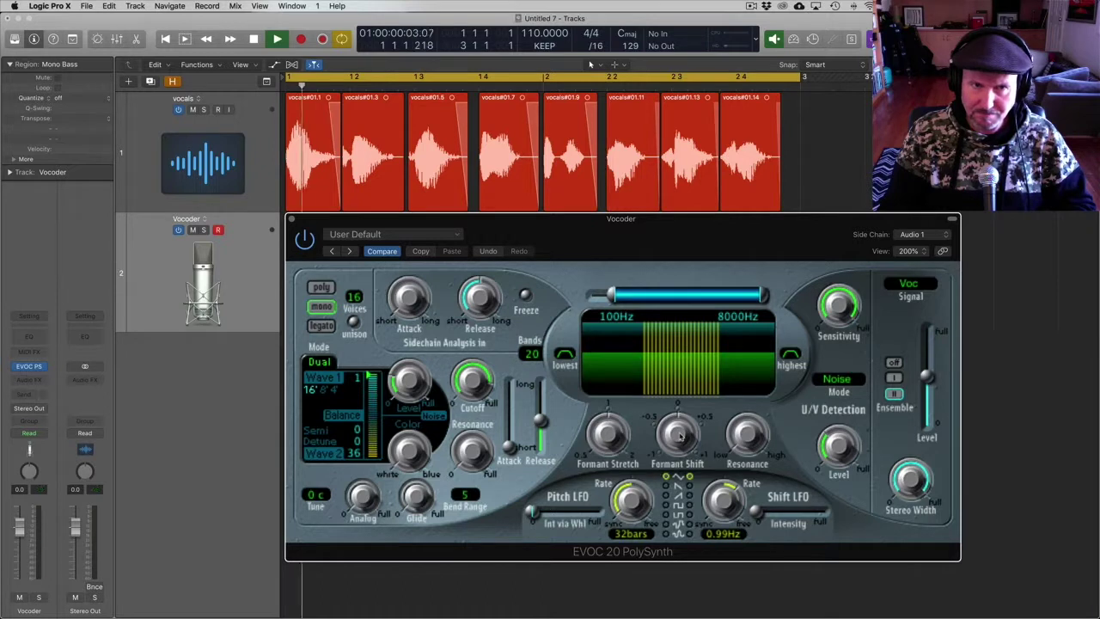
pyautogui.moveTo(679, 427); pyautogui.dragTo(682, 352)
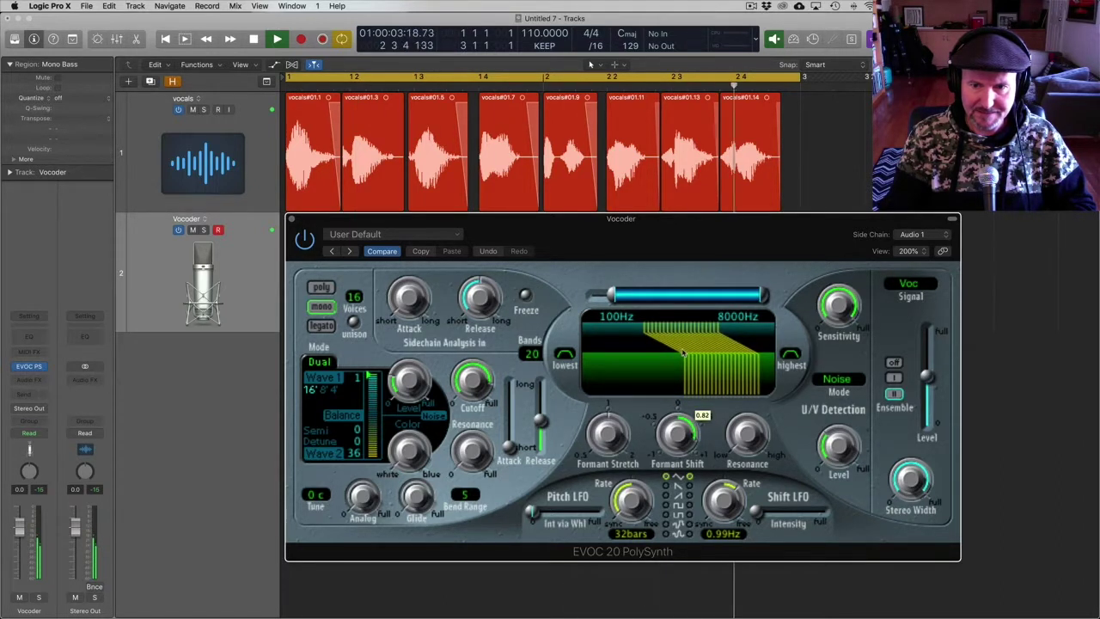
pyautogui.press('space')
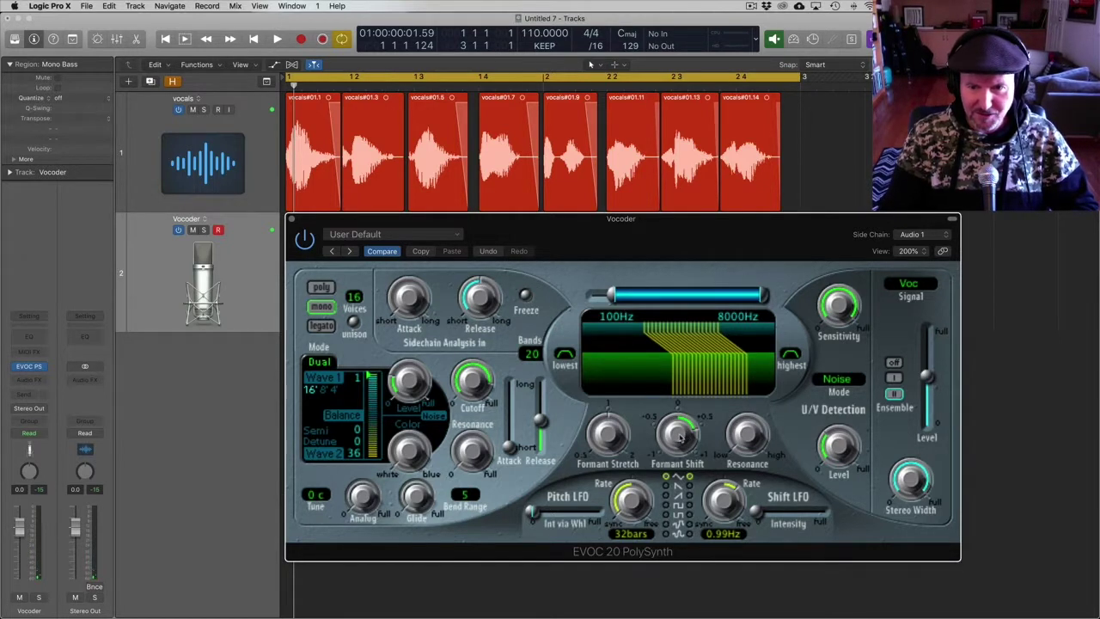
pyautogui.moveTo(682, 436); pyautogui.dragTo(681, 442)
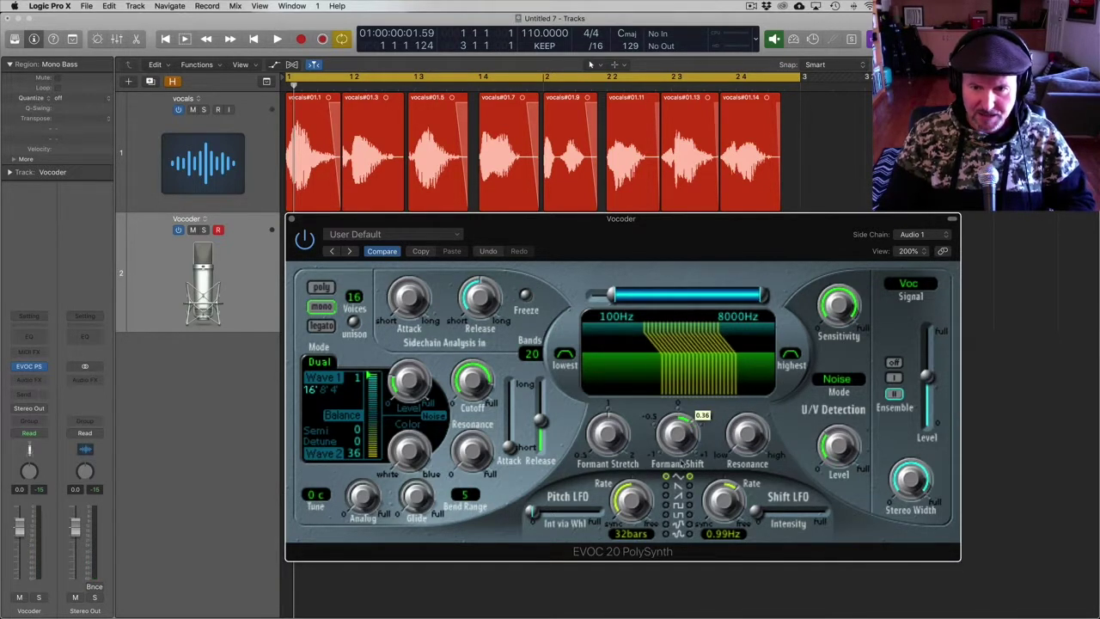
pyautogui.moveTo(680, 479); pyautogui.dragTo(684, 488)
# Step: Audition the loop with the Formant Shift swept below and above centre, and reset it to 0
pyautogui.press('space')
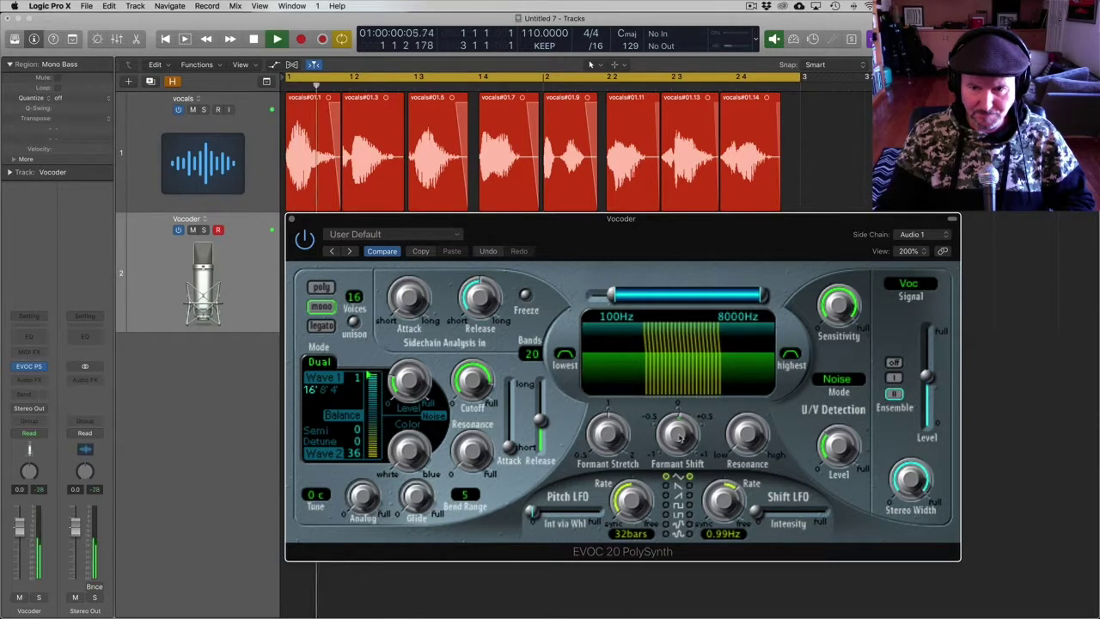
pyautogui.moveTo(681, 438)
pyautogui.mouseDown()
pyautogui.moveTo(682, 475)
pyautogui.moveTo(681, 451)
pyautogui.mouseUp()
pyautogui.press('space')
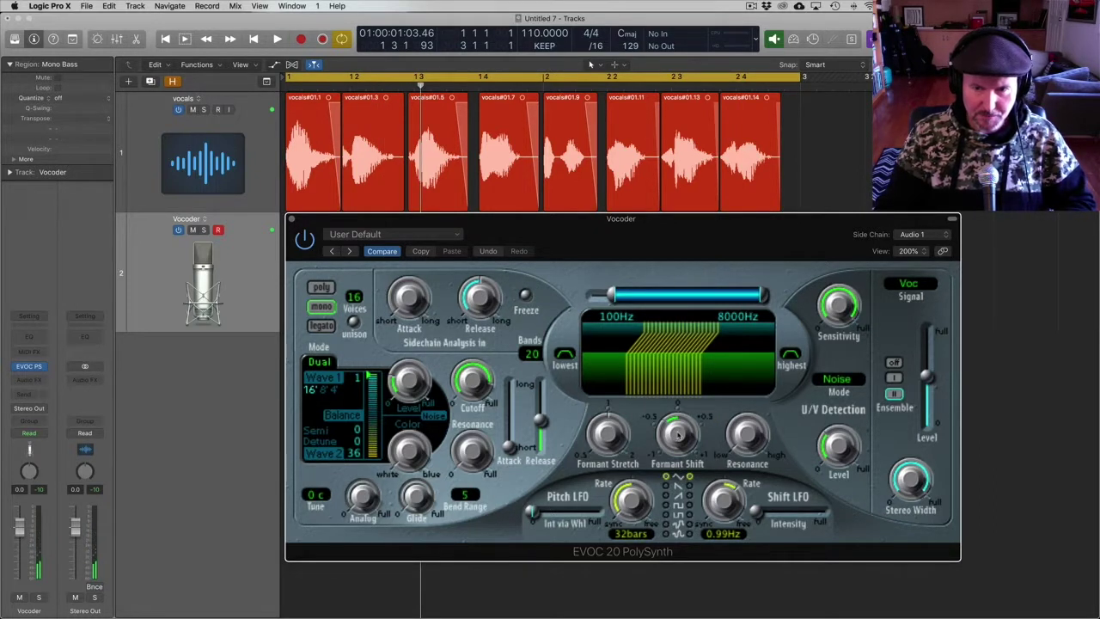
pyautogui.press('space')
pyautogui.moveTo(678, 435); pyautogui.dragTo(684, 347)
pyautogui.press('space')
pyautogui.keyDown('alt'); pyautogui.click(683, 432); pyautogui.keyUp('alt')
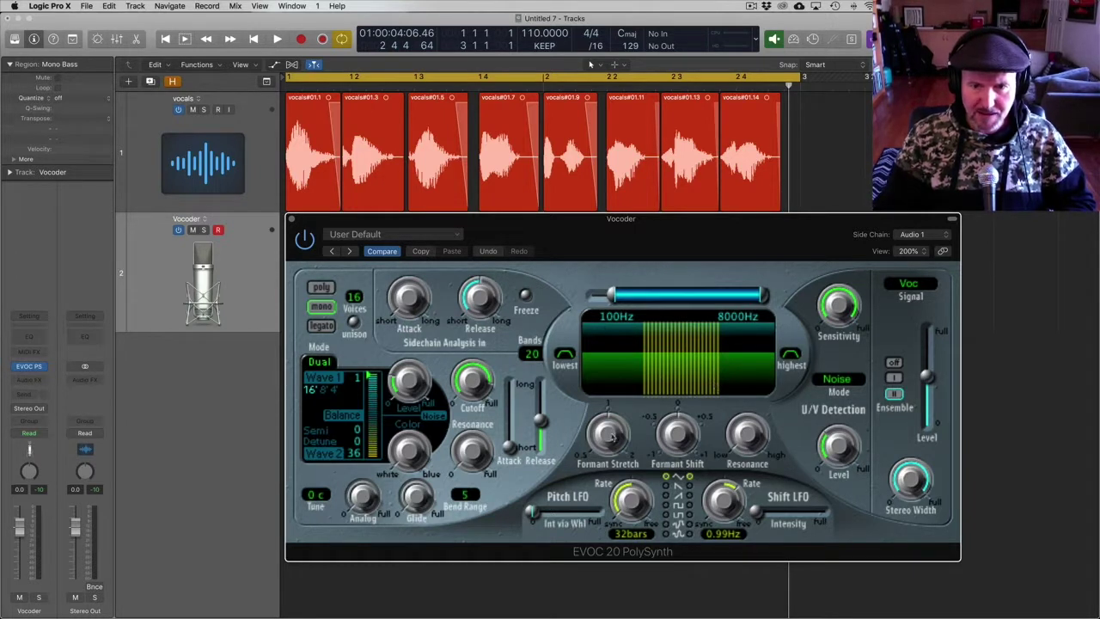
# Step: Sweep the Formant Stretch up to 1.40 and down to about 0.57 while auditioning, and reset it to 1
pyautogui.moveTo(608, 435); pyautogui.dragTo(607, 391)
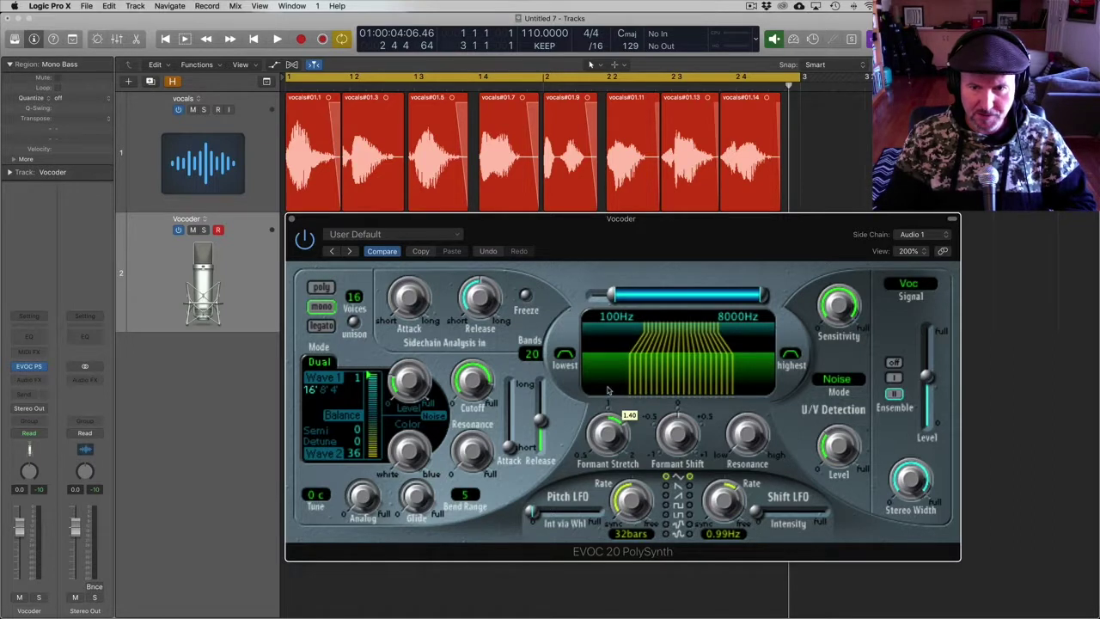
pyautogui.moveTo(607, 391); pyautogui.dragTo(618, 531)
pyautogui.press('space')
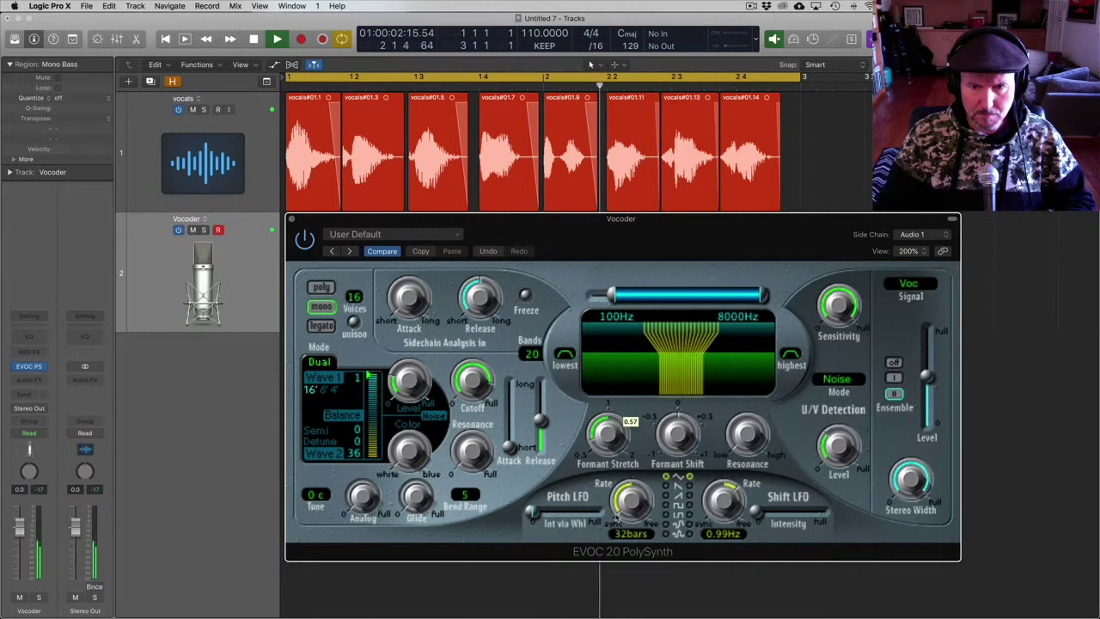
pyautogui.moveTo(615, 464); pyautogui.dragTo(635, 444)
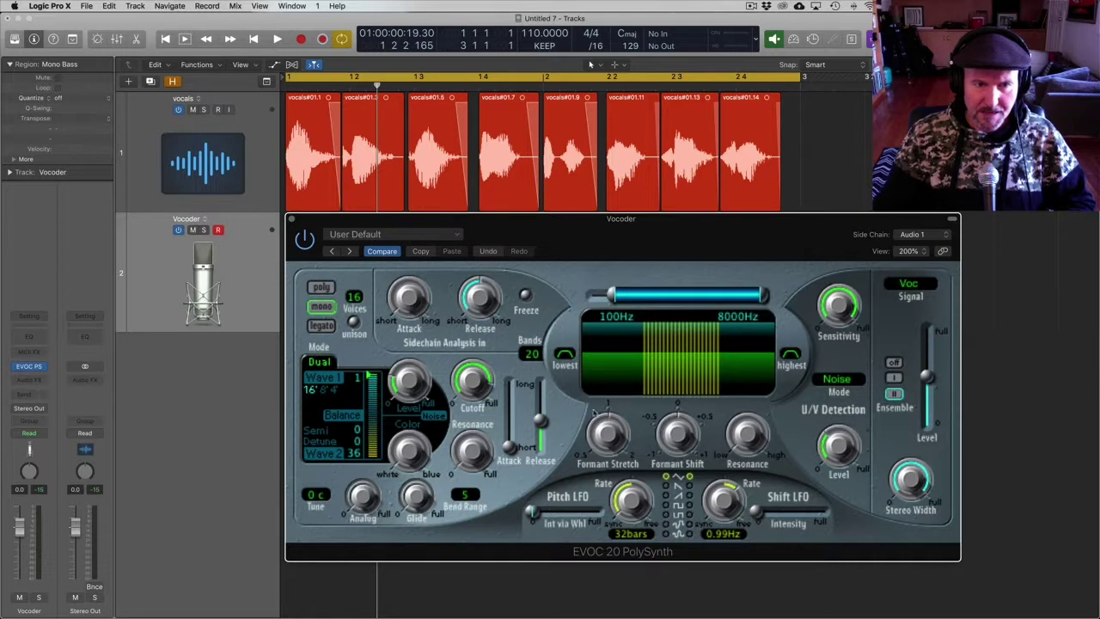
# Step: Switch the synth to poly mode with unison on, slightly lower its output level and audition the loop
pyautogui.click(323, 288)
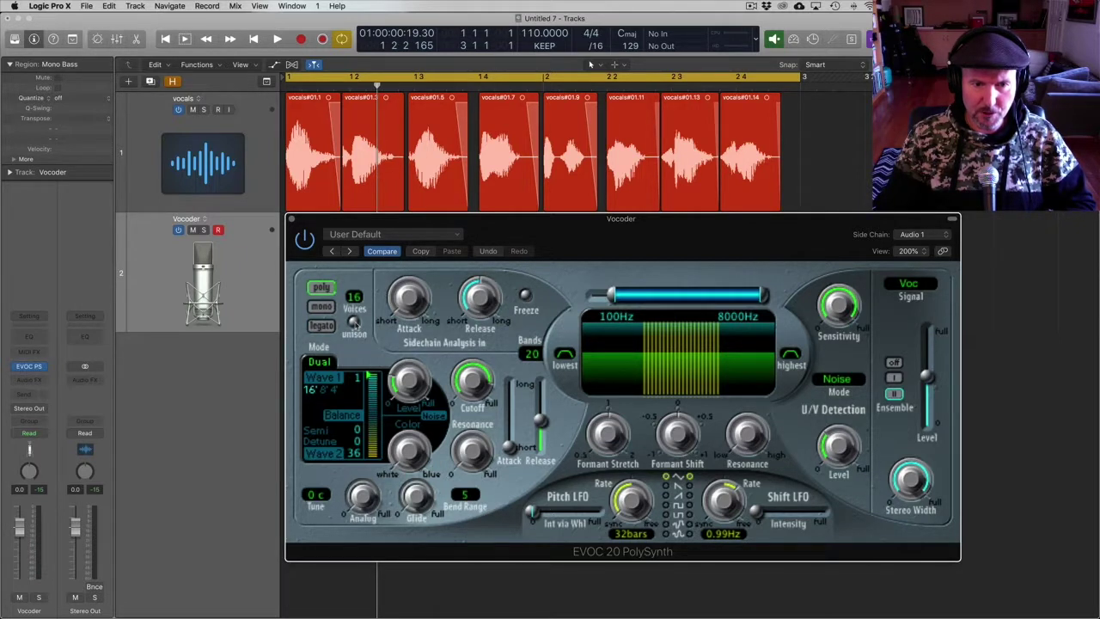
pyautogui.click(353, 321)
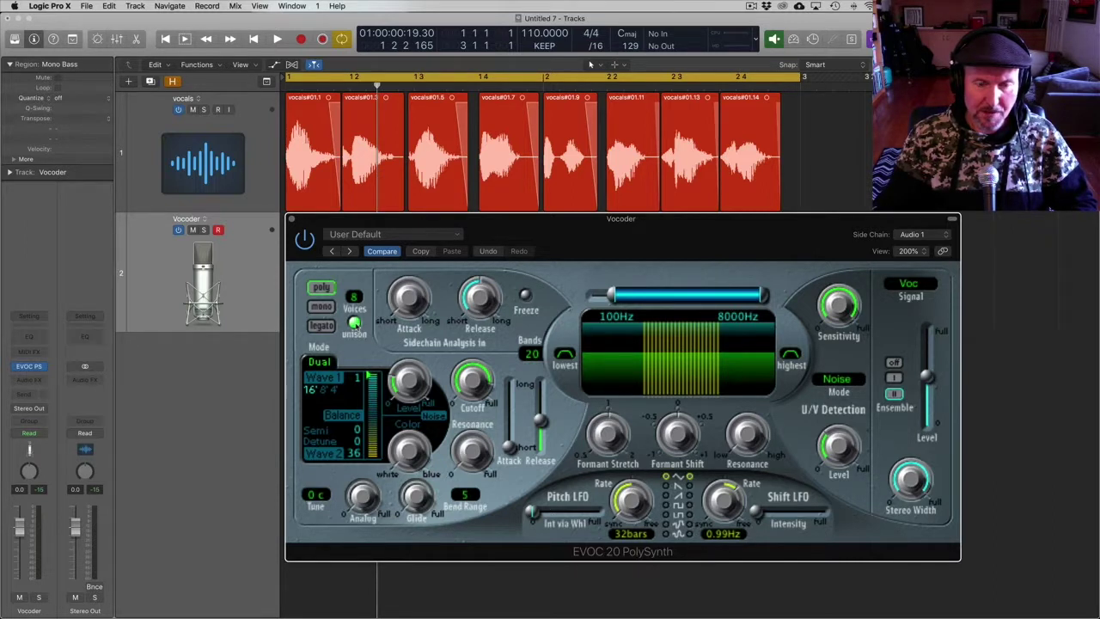
pyautogui.moveTo(927, 376); pyautogui.dragTo(928, 385)
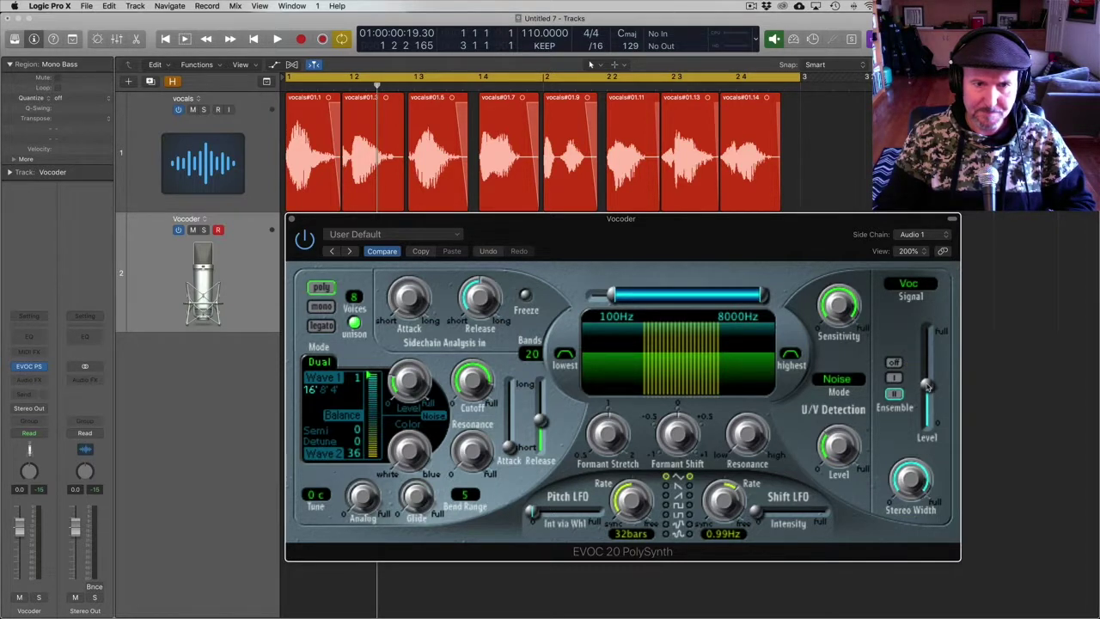
pyautogui.press('space')
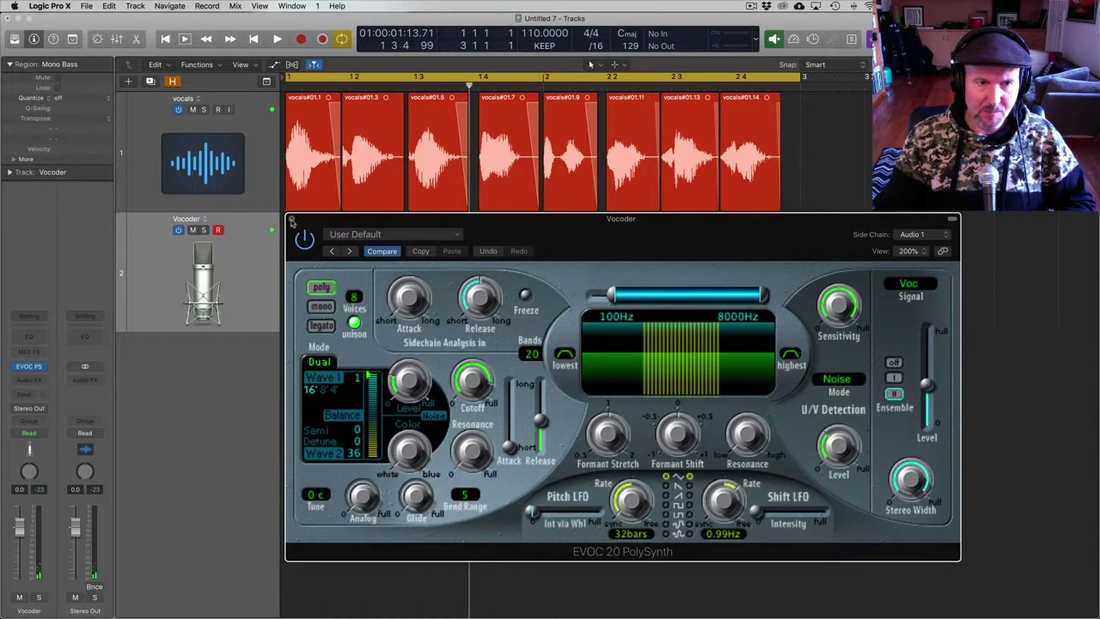
# Step: Move the vocoder window below the tracks and record chords on the Vocoder track from bar 1 to bar 3
pyautogui.moveTo(310, 220); pyautogui.dragTo(303, 333)
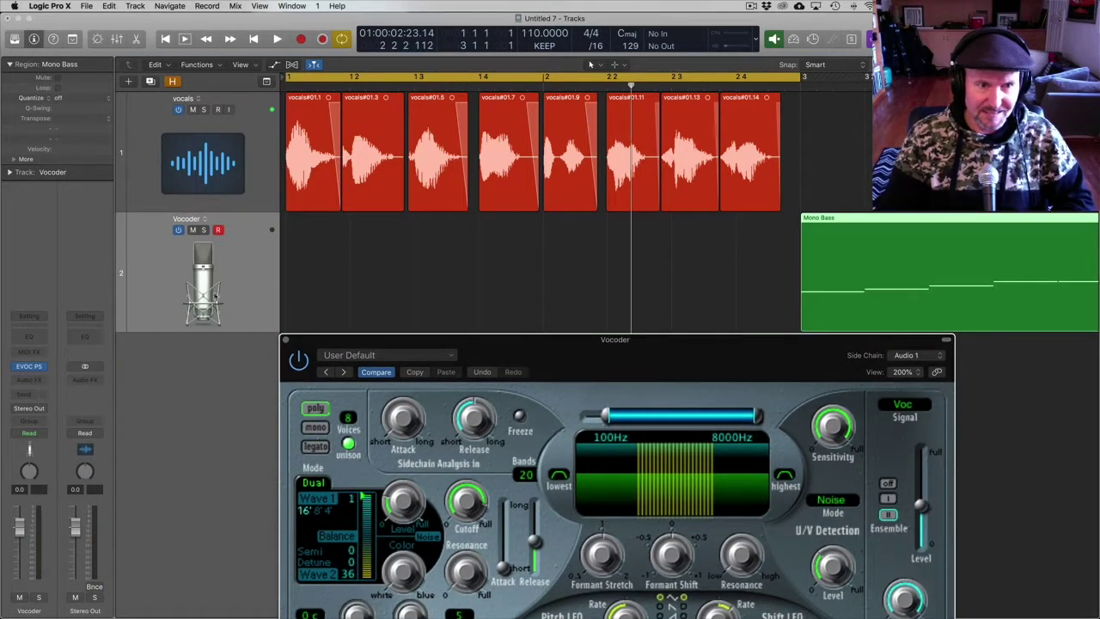
pyautogui.rightClick(287, 267)
pyautogui.click(331, 275)
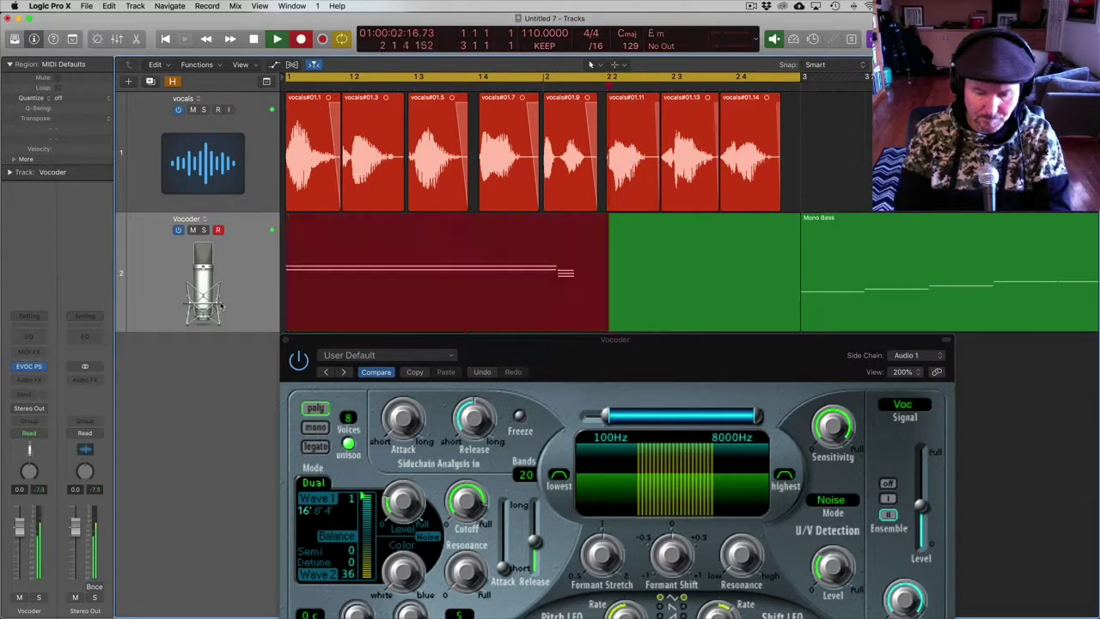
# Step: Tidy the recorded chord notes in the Piano Roll, quantizing them to 1/16 notes with even lengths, and close the editor
pyautogui.press('p')
pyautogui.press('super+a')
pyautogui.press('super+Left')
pyautogui.moveTo(404, 427); pyautogui.dragTo(432, 443)
pyautogui.press('space')
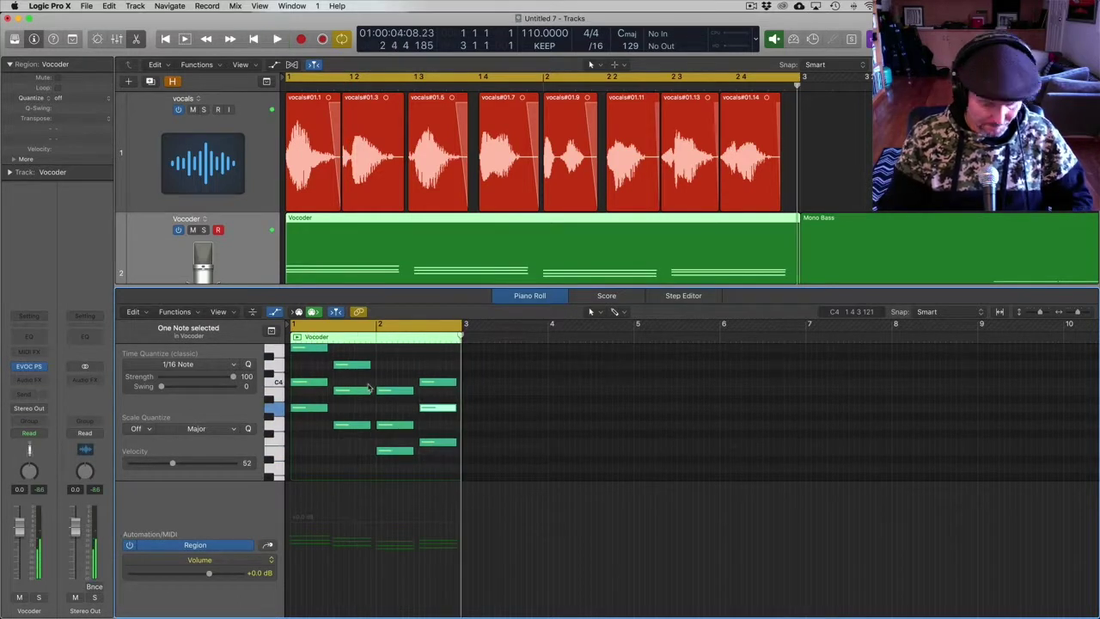
pyautogui.press('p')
# Step: Reopen the vocoder plug-in, audition the loop with the recorded chords and move the plug-in window up over the Vocoder track
pyautogui.click(28, 366)
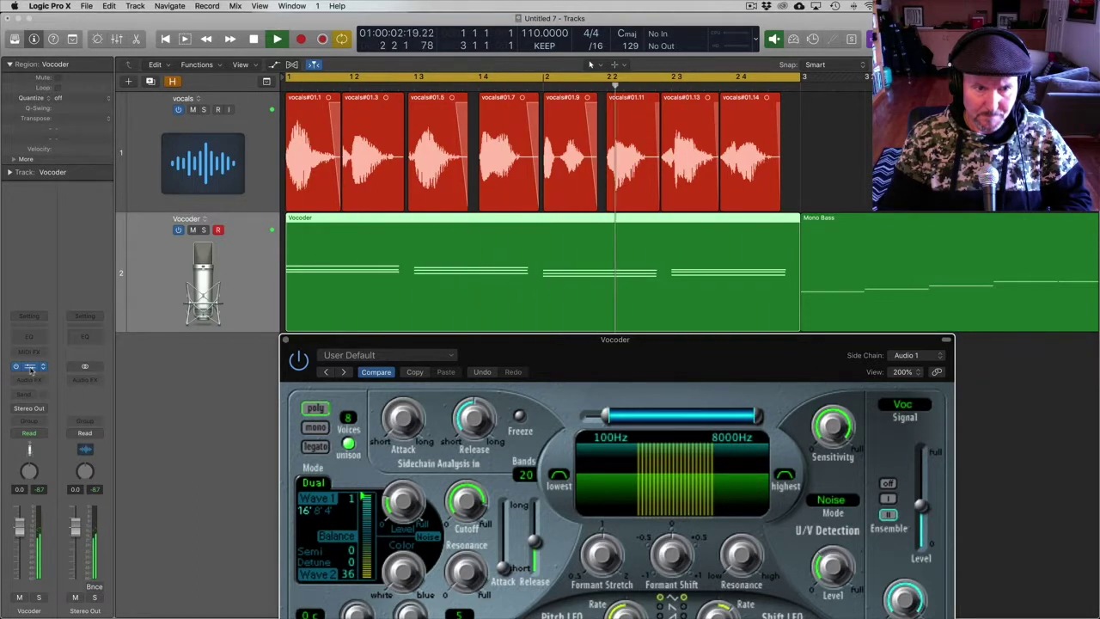
pyautogui.press('space')
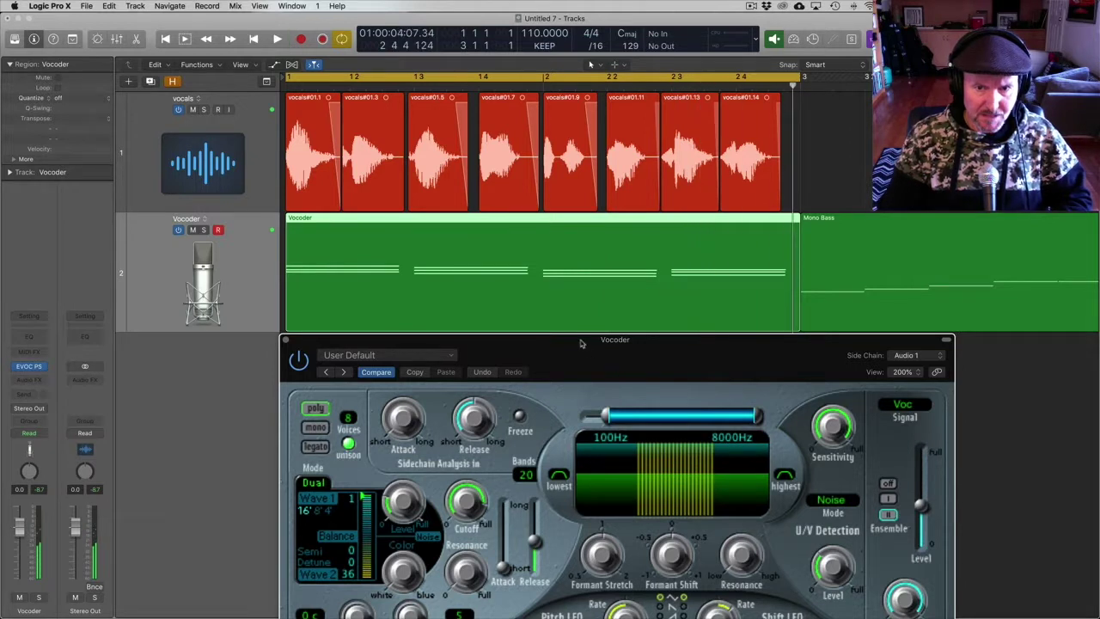
pyautogui.moveTo(580, 343); pyautogui.dragTo(587, 223)
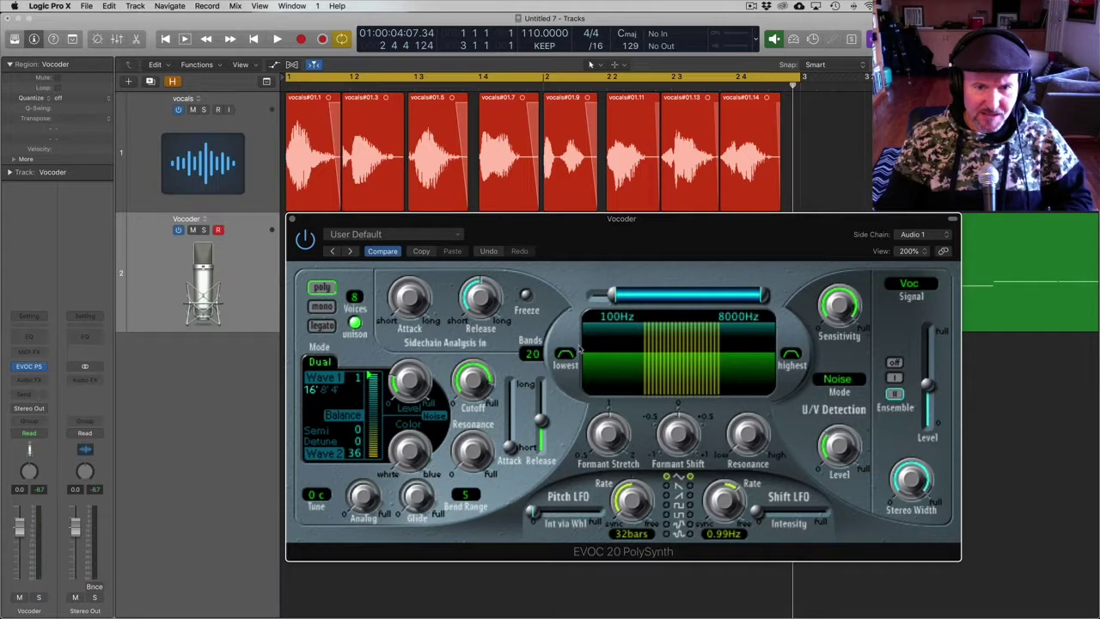
pyautogui.click(367, 234)
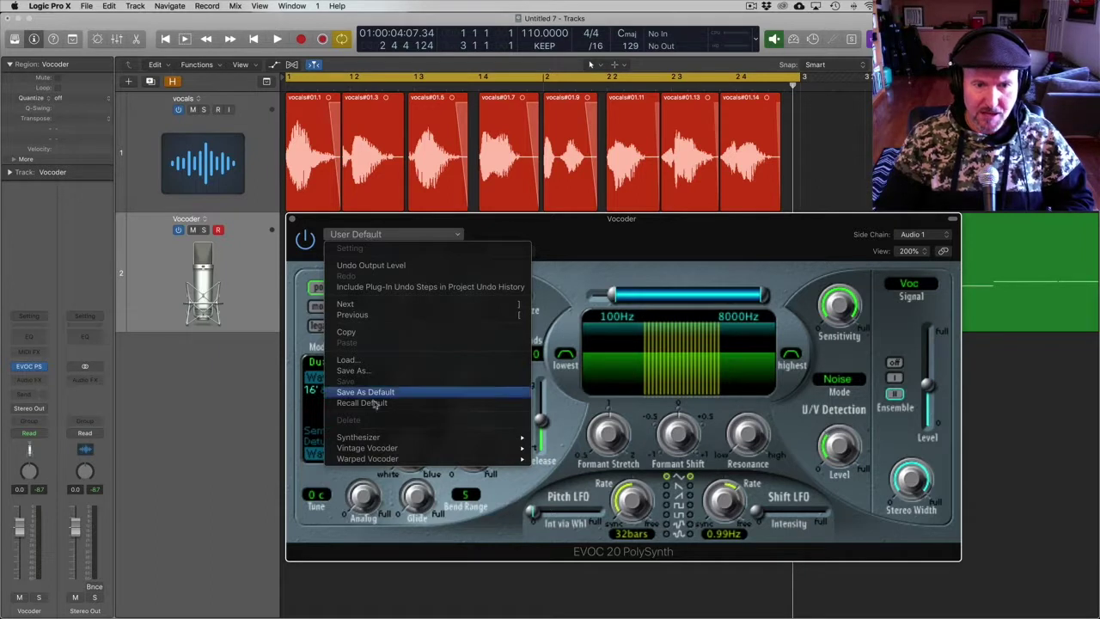
pyautogui.moveTo(374, 438)
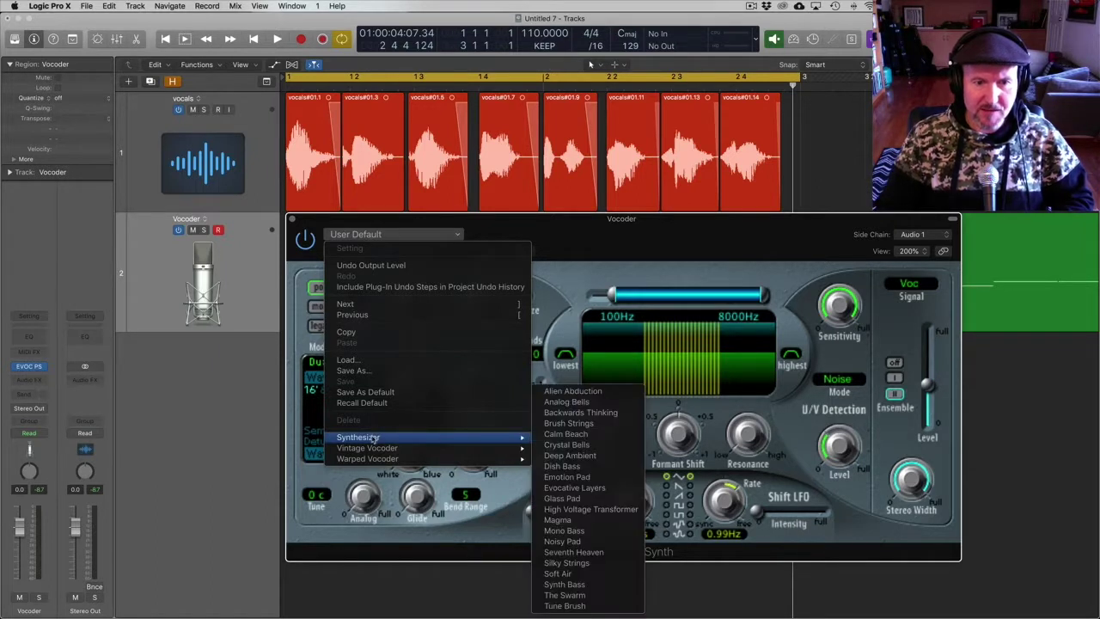
pyautogui.click(568, 424)
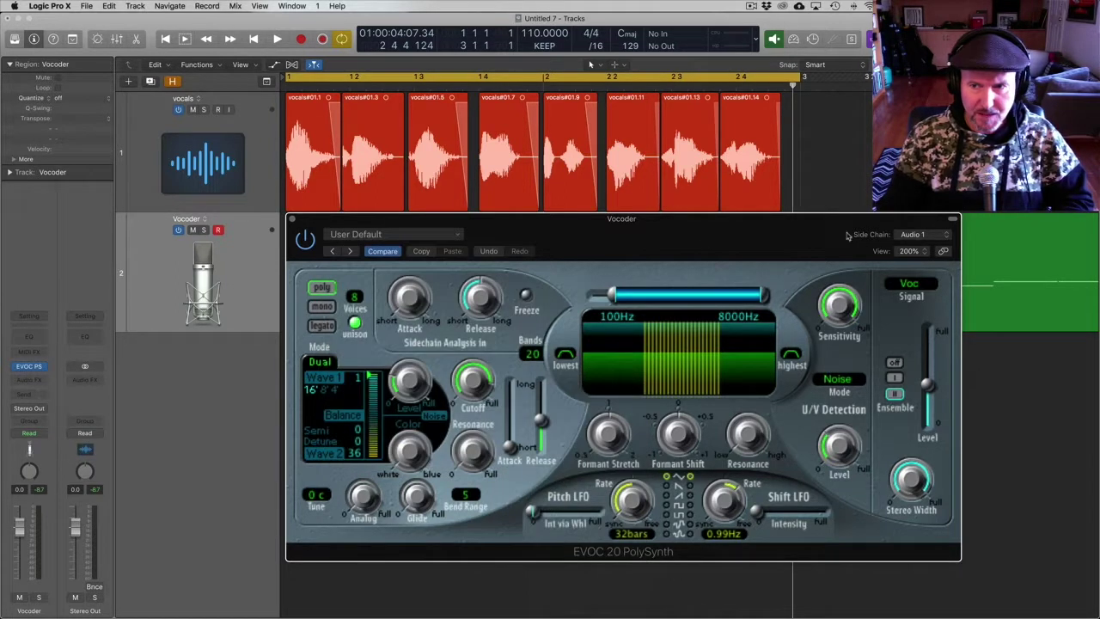
# Step: Load the Clear Voice Vocoder preset from the Vintage Vocoder category and audition the loop with it
pyautogui.click(369, 234)
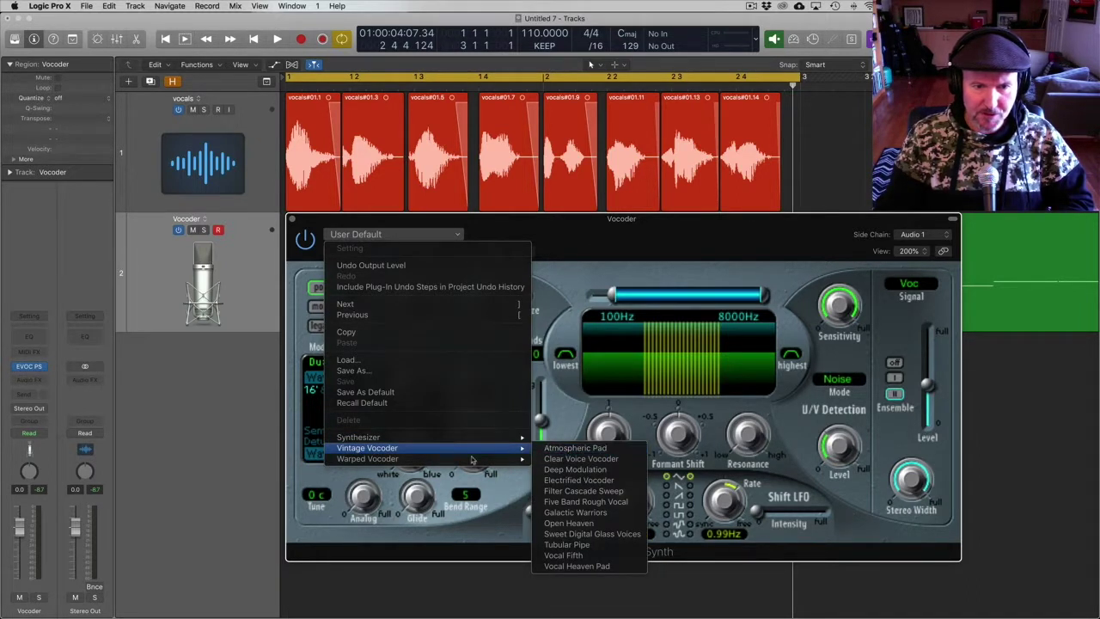
pyautogui.moveTo(451, 460)
pyautogui.moveTo(402, 451)
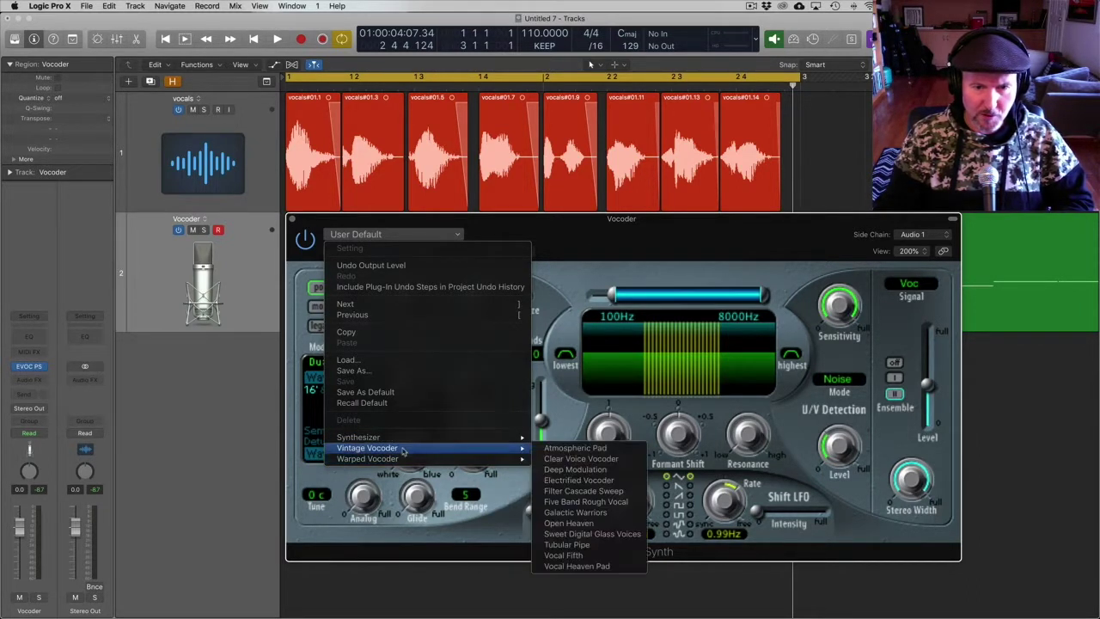
pyautogui.click(604, 463)
pyautogui.press('space')
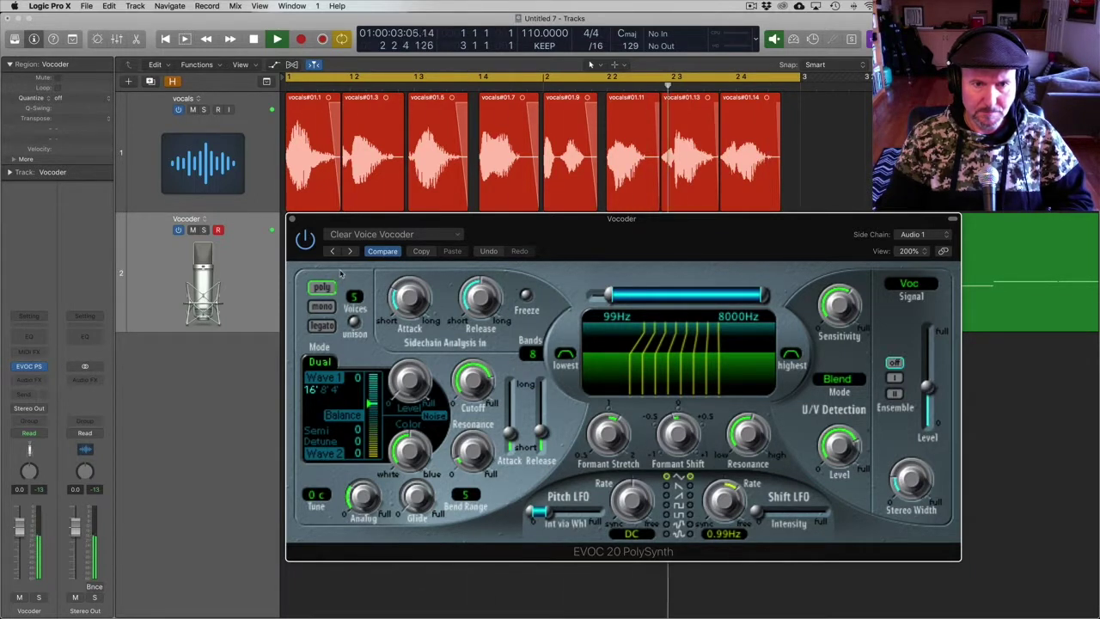
pyautogui.press('space')
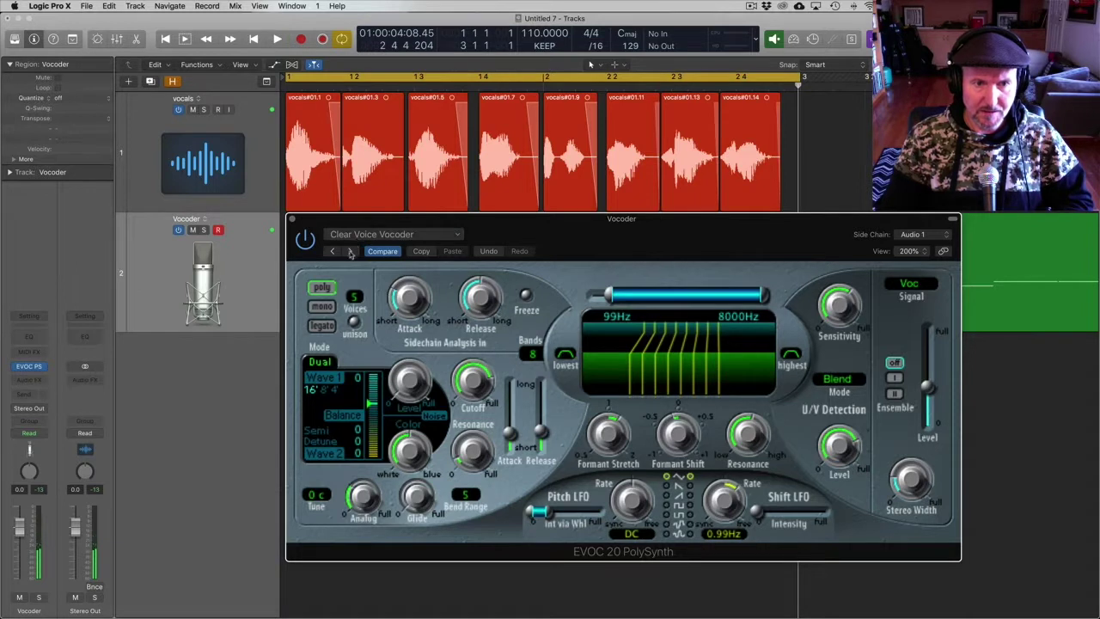
# Step: Audition the loop with the Deep Modulation preset and return to Clear Voice Vocoder
pyautogui.click(350, 251)
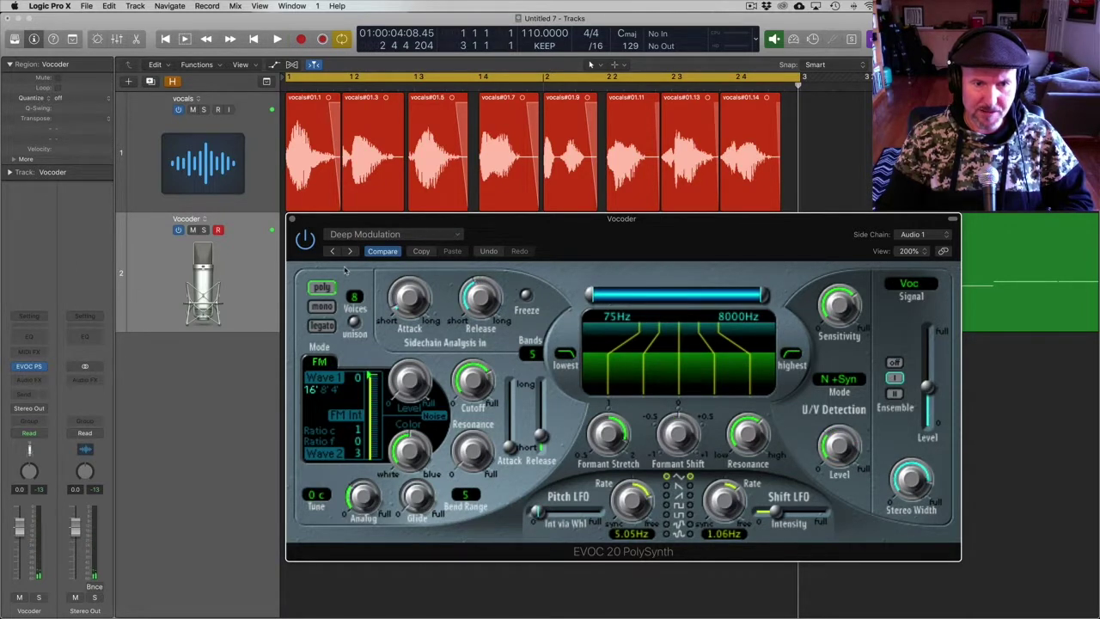
pyautogui.press('space')
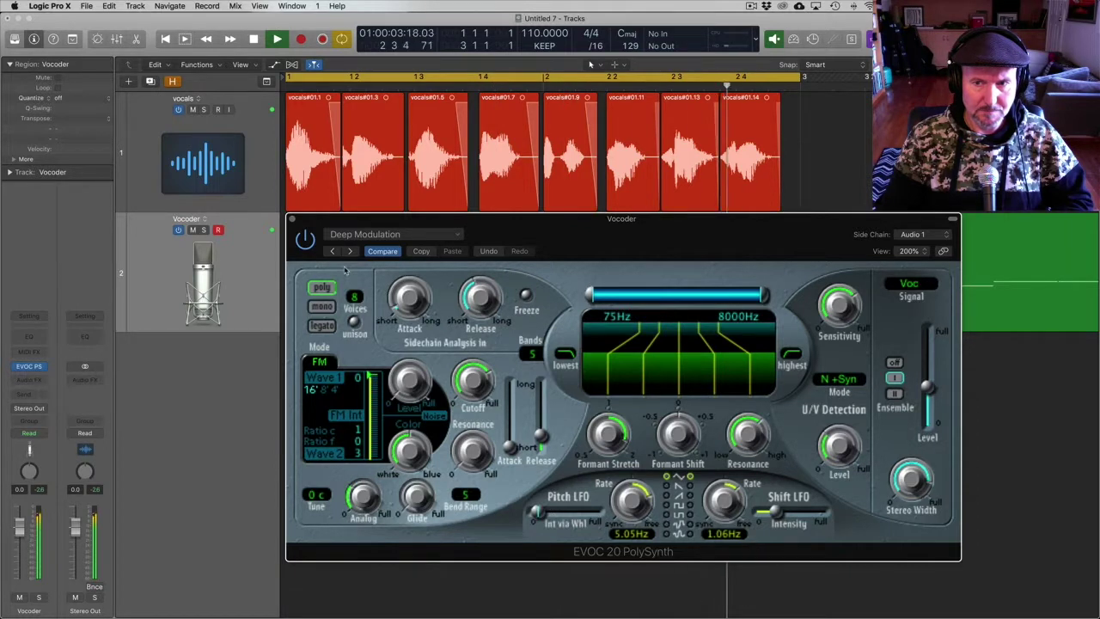
pyautogui.press('space')
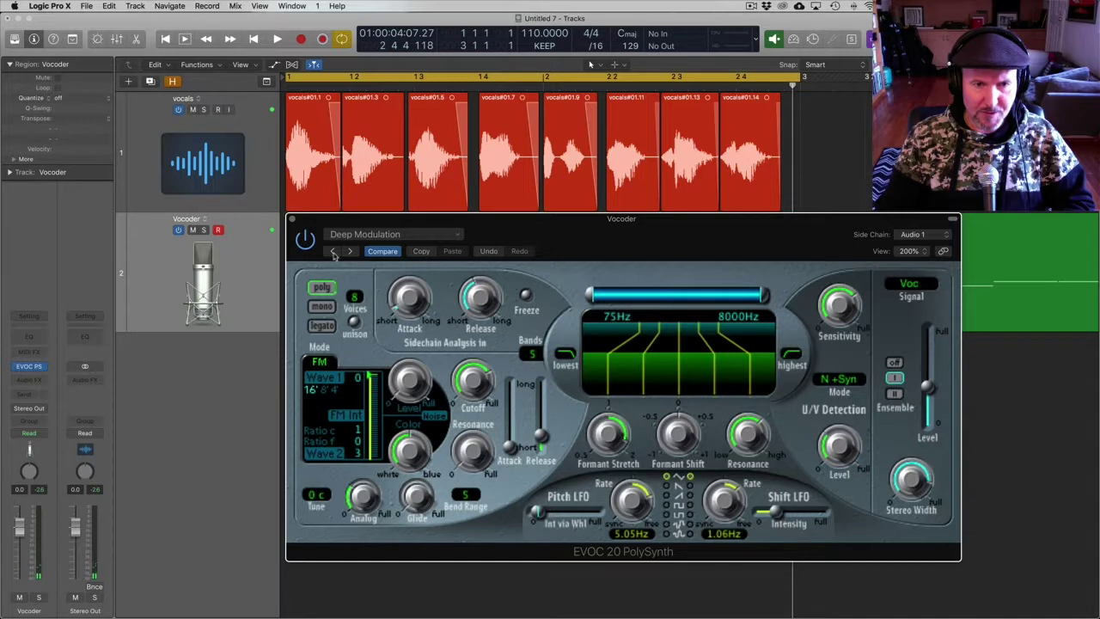
pyautogui.click(332, 251)
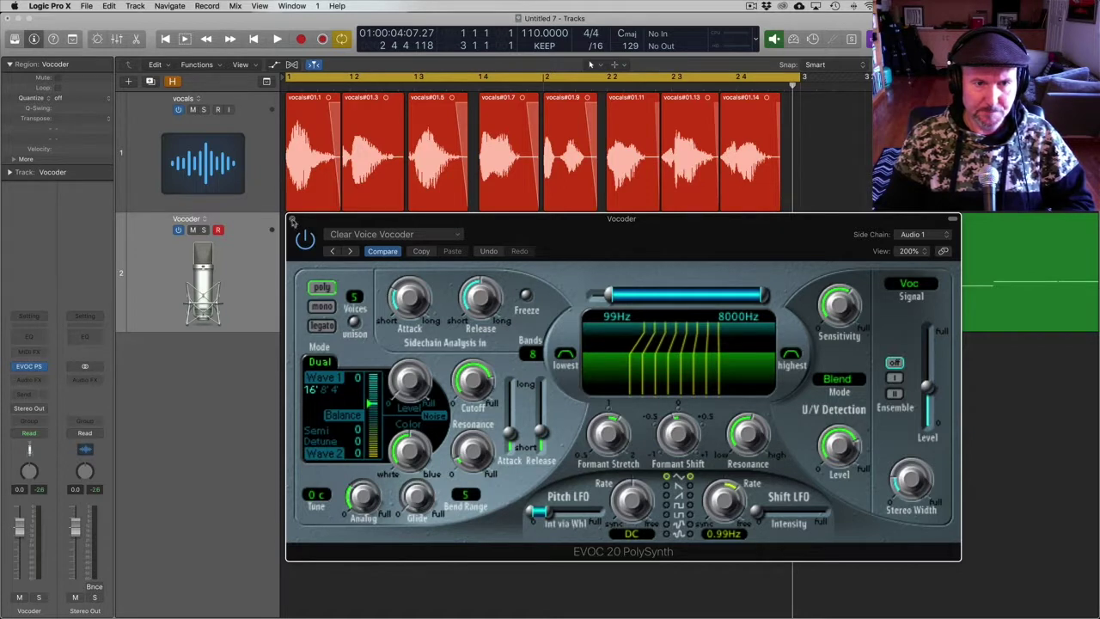
# Step: Close the vocoder window, reveal the hidden tracks and select the Drums track
pyautogui.click(292, 220)
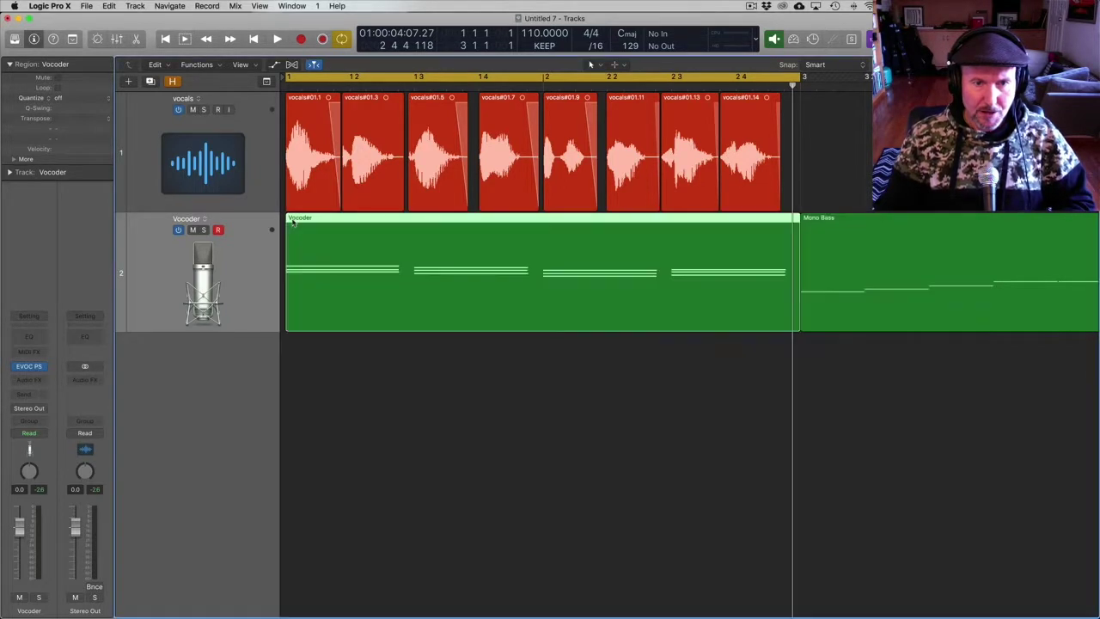
pyautogui.click(830, 308)
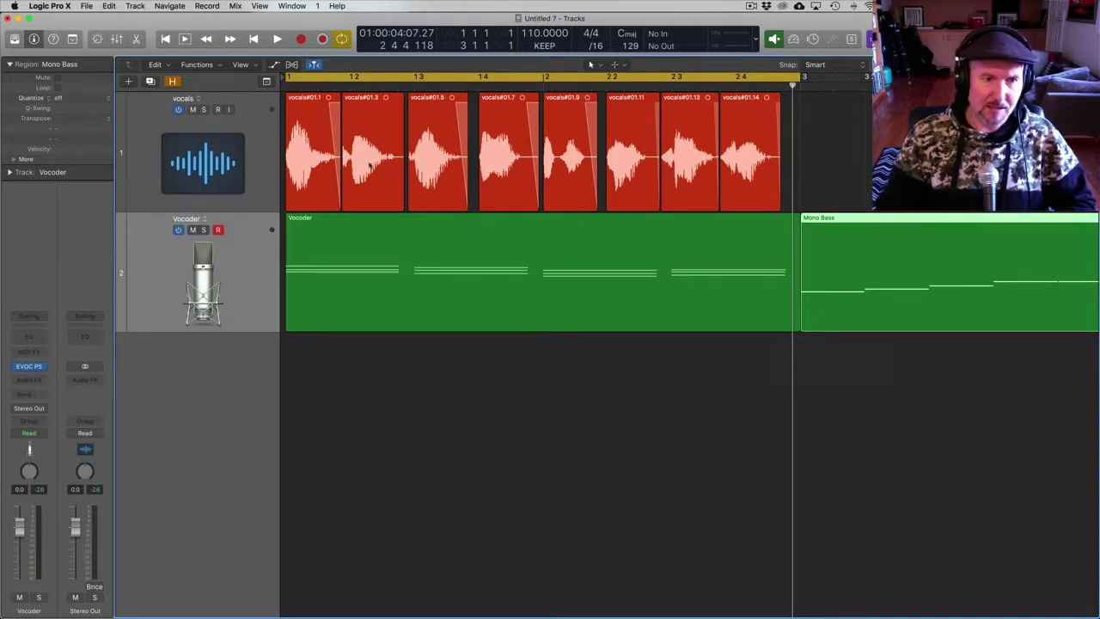
pyautogui.click(172, 81)
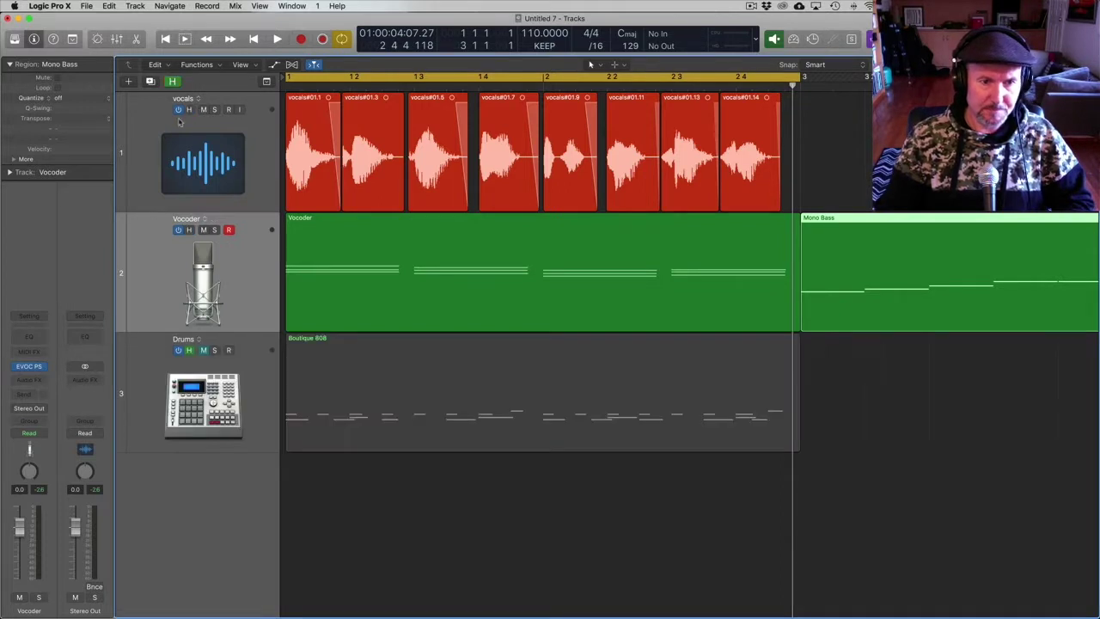
pyautogui.click(165, 375)
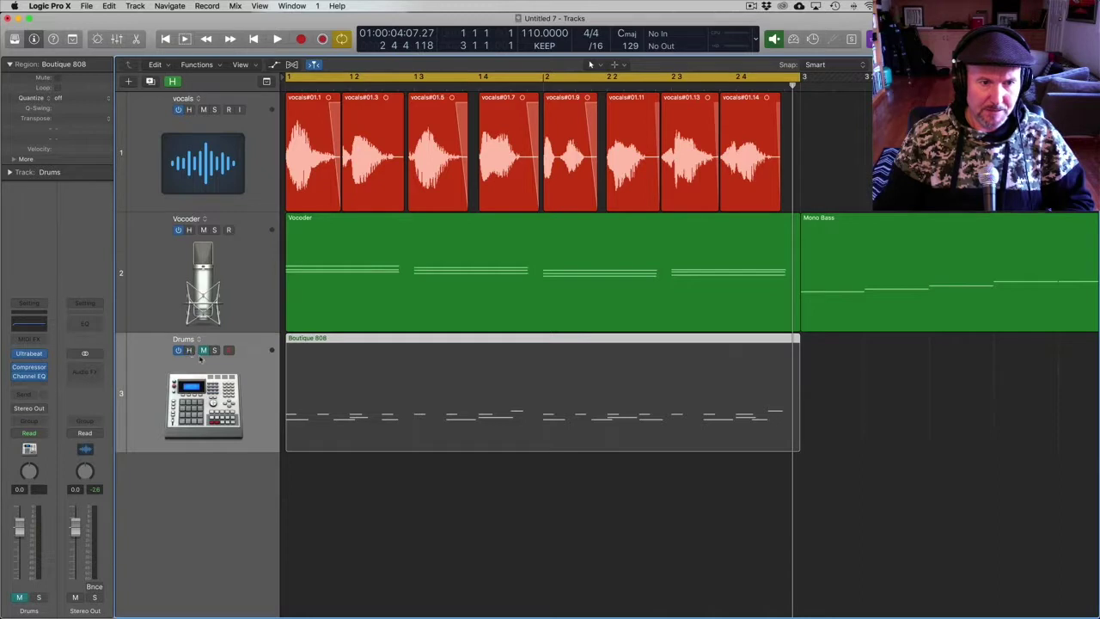
# Step: Unmute the Drums track and audition the loop with the drums included
pyautogui.click(204, 351)
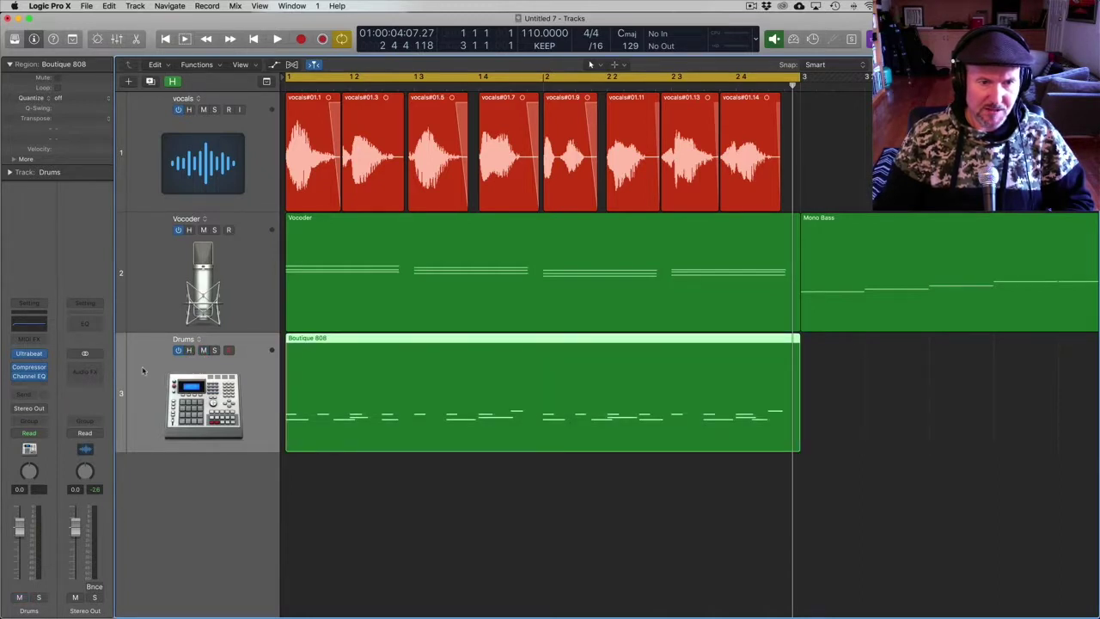
pyautogui.press('space')
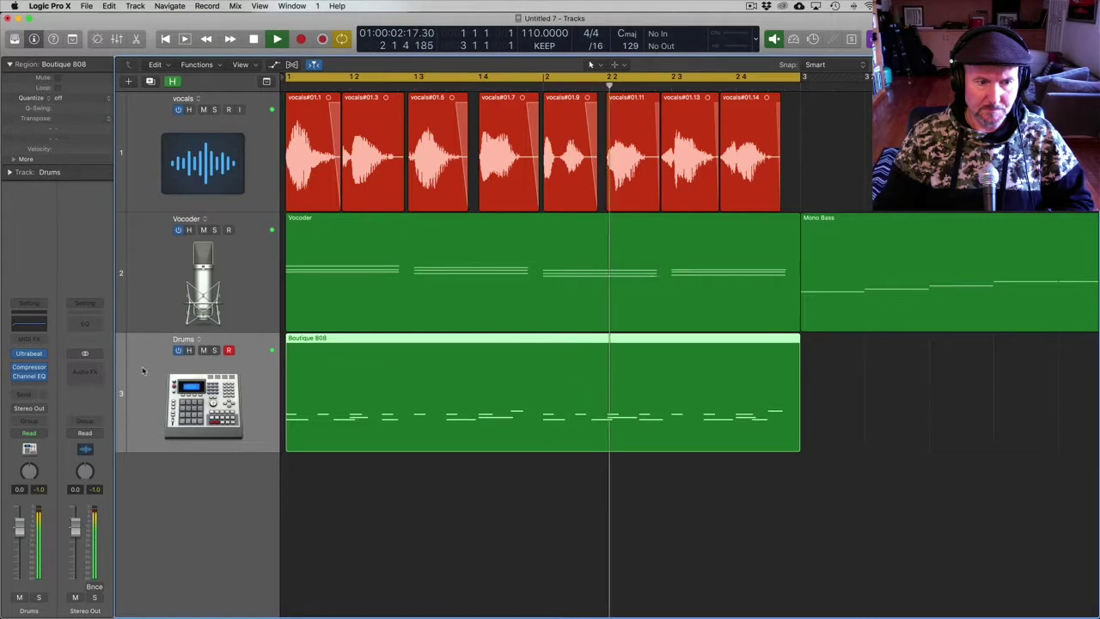
pyautogui.press('space')
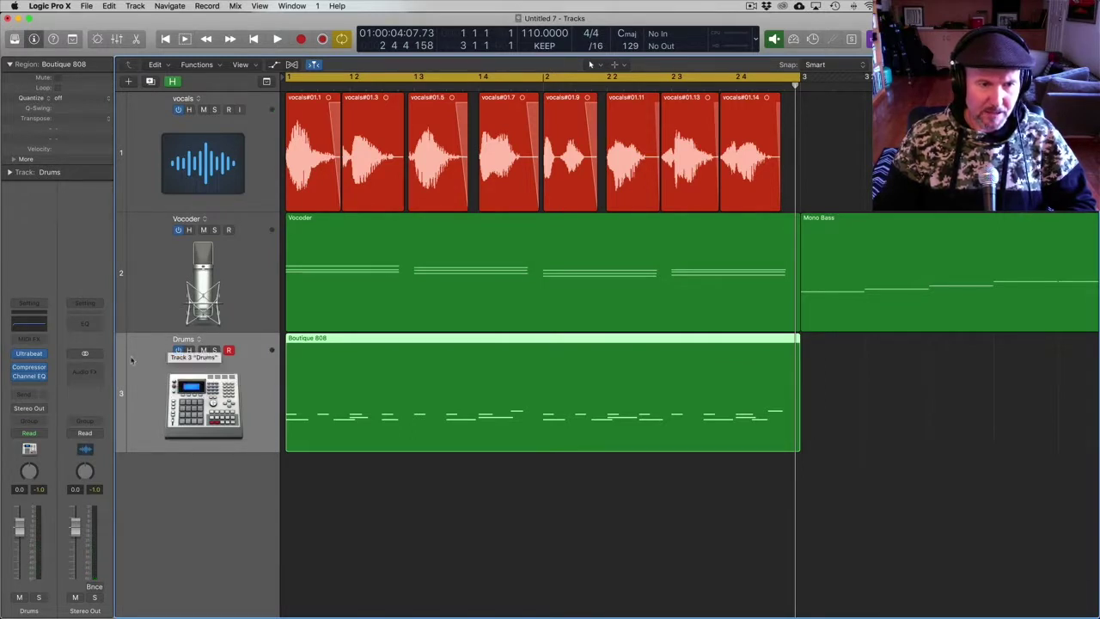
# Step: Set the Drums track's output to No Output and switch the Vocoder plug-in's side chain to Drums (Inst 2)
pyautogui.click(41, 410)
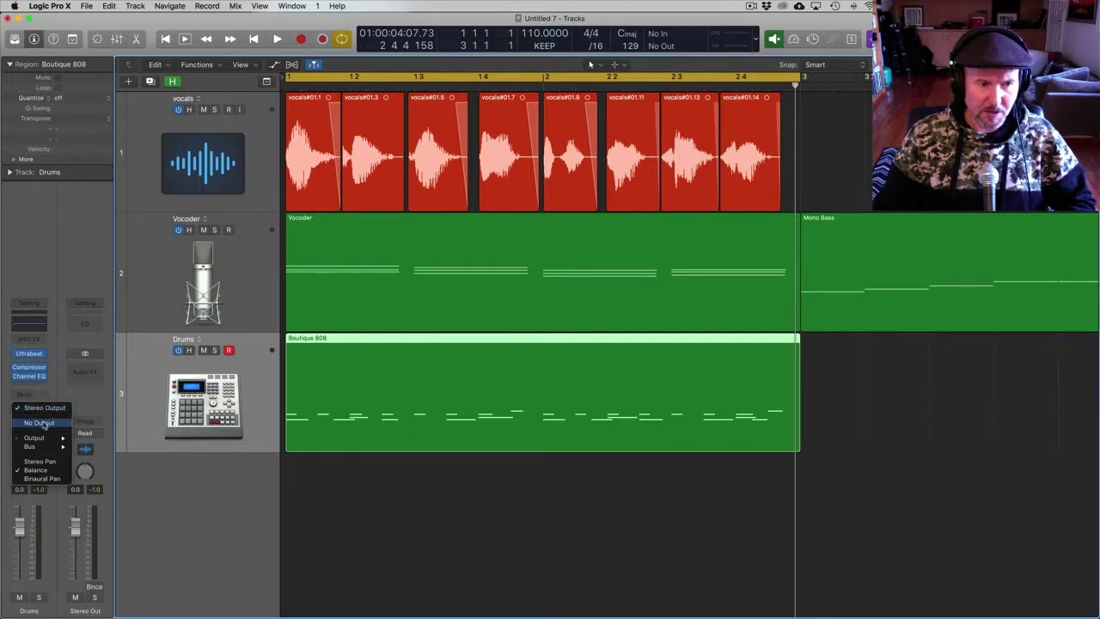
pyautogui.click(39, 423)
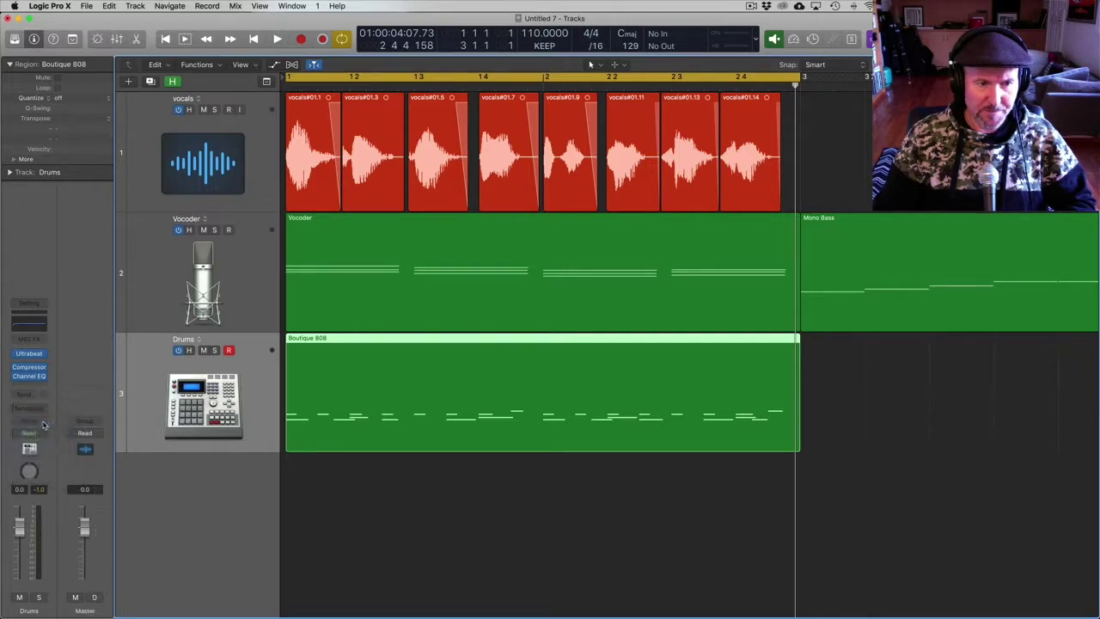
pyautogui.click(219, 326)
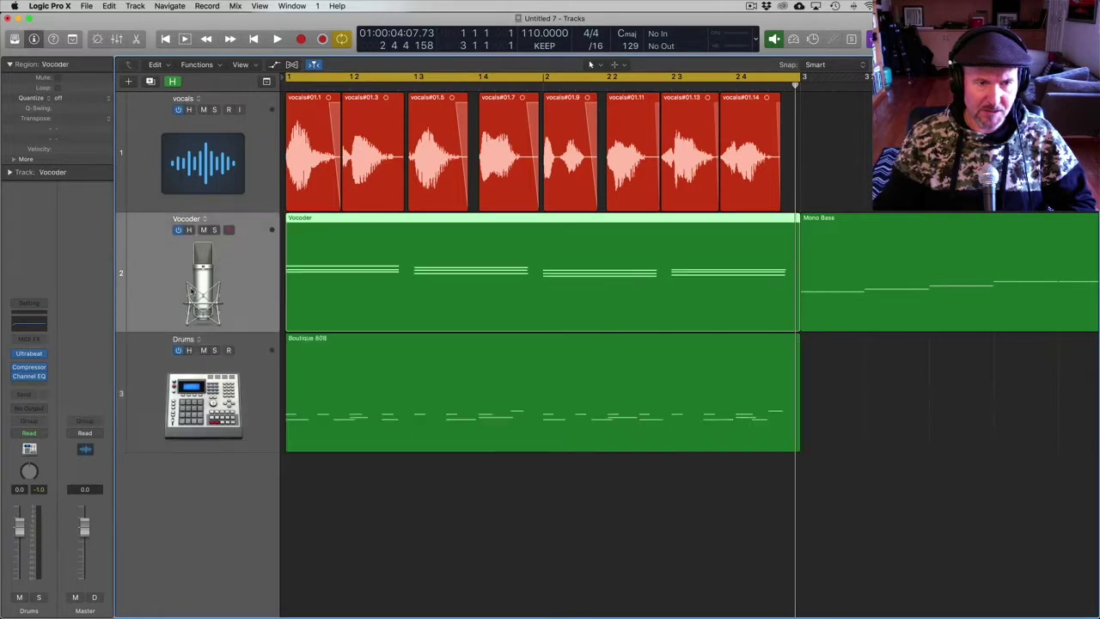
pyautogui.click(30, 367)
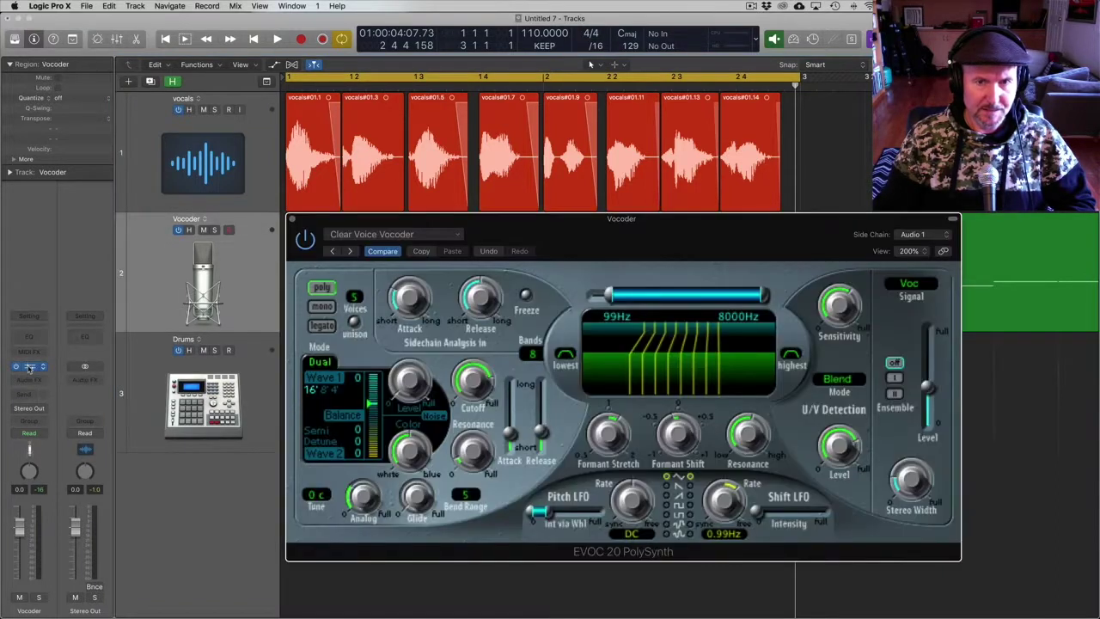
pyautogui.click(918, 235)
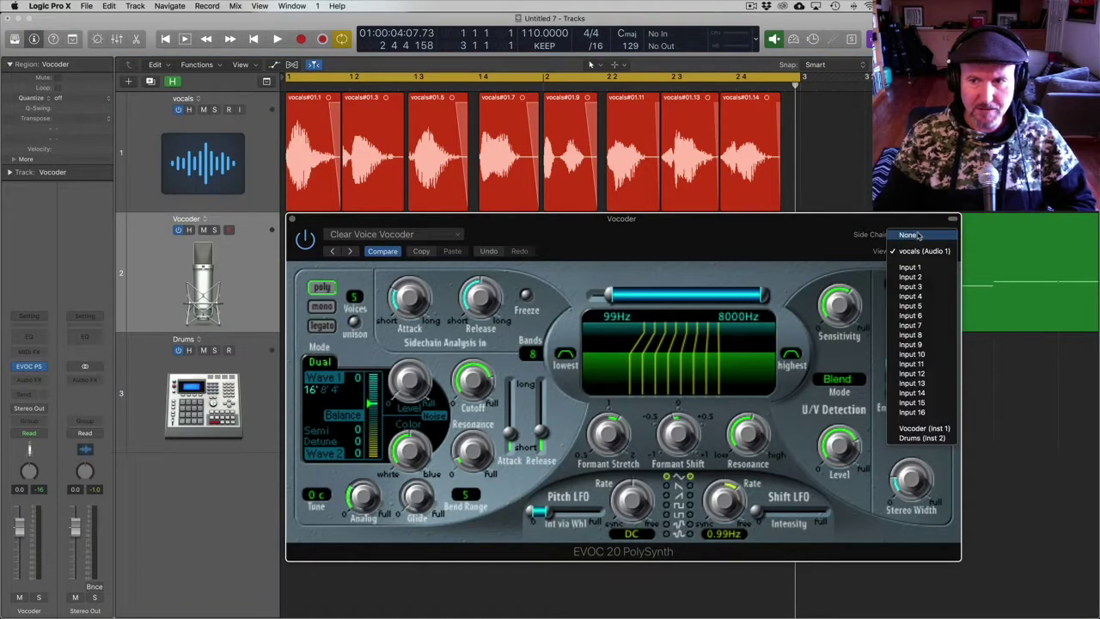
pyautogui.click(922, 438)
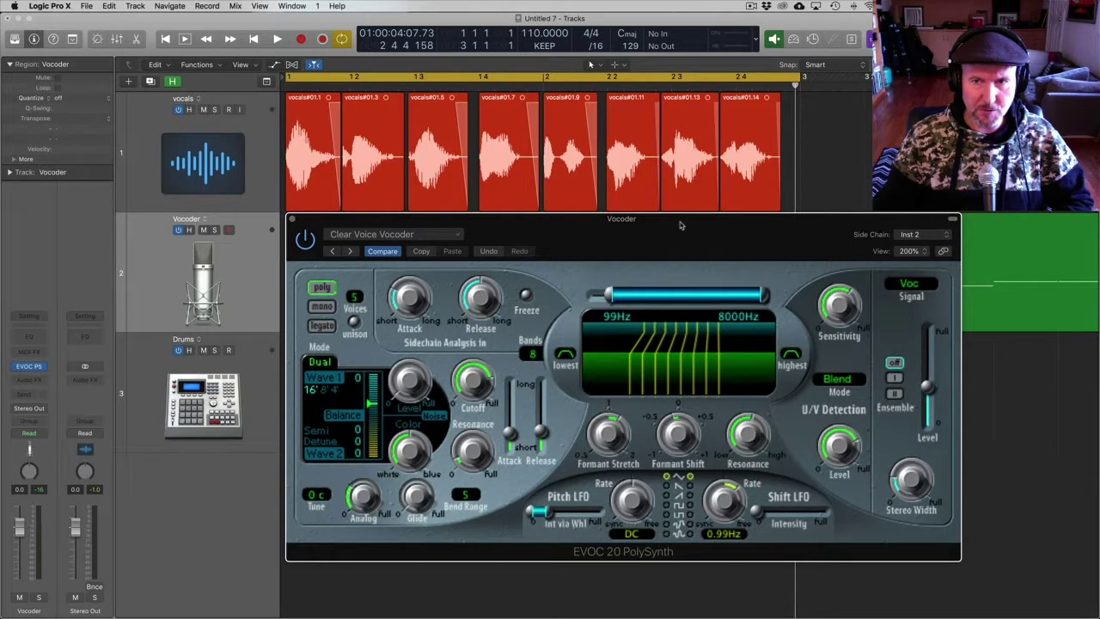
# Step: Audition the vocoder driven by the drums and route the Drums track back to Stereo Output
pyautogui.press('space')
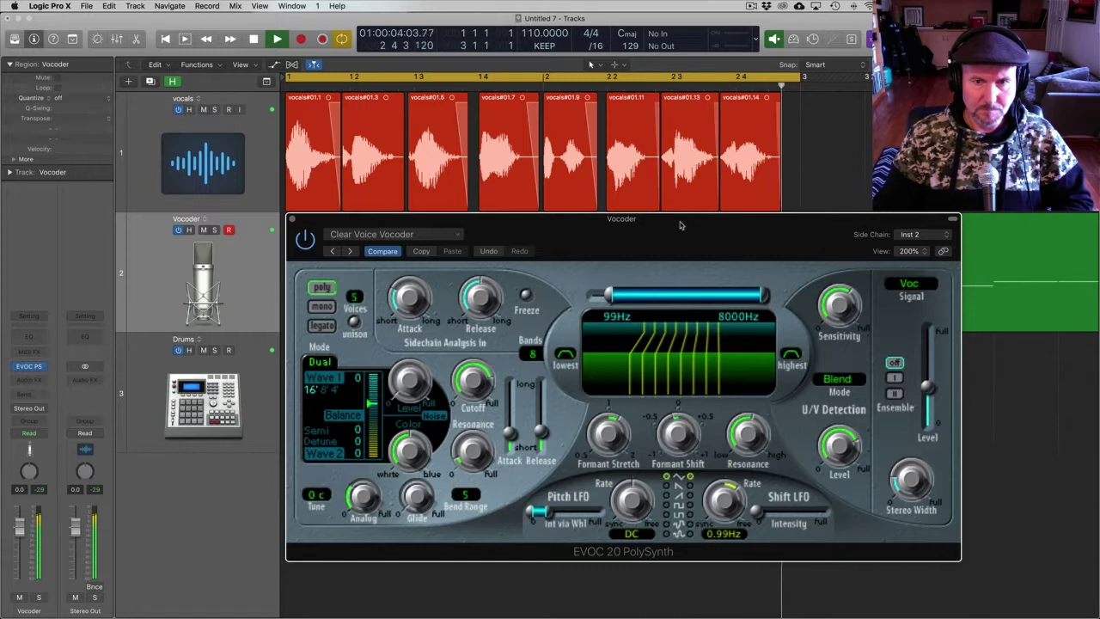
pyautogui.press('space')
pyautogui.click(155, 357)
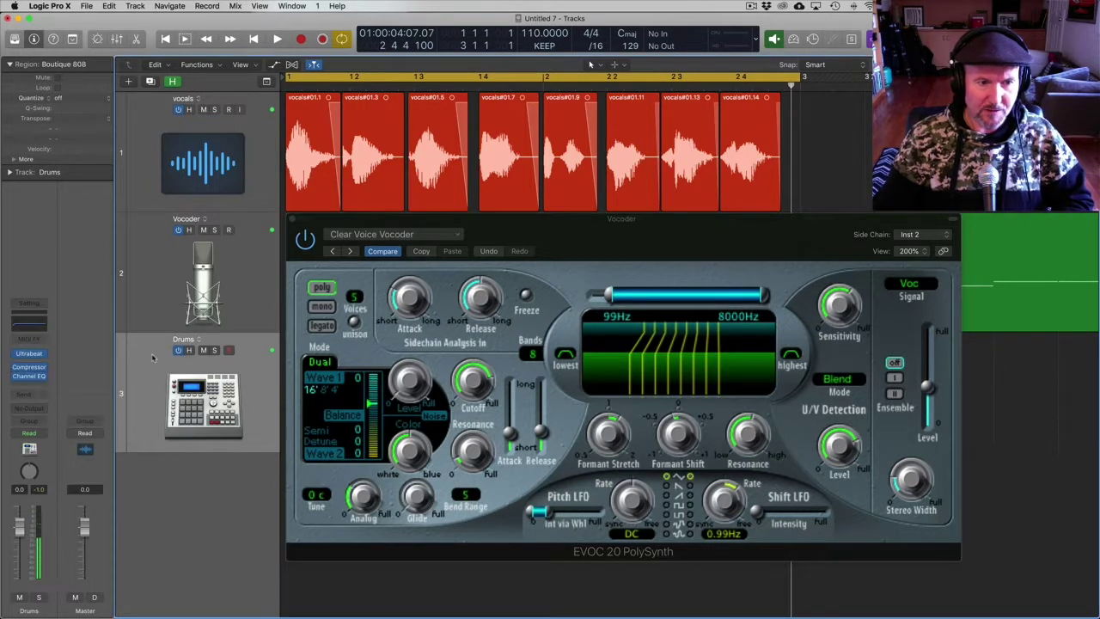
pyautogui.click(44, 411)
pyautogui.moveTo(43, 424)
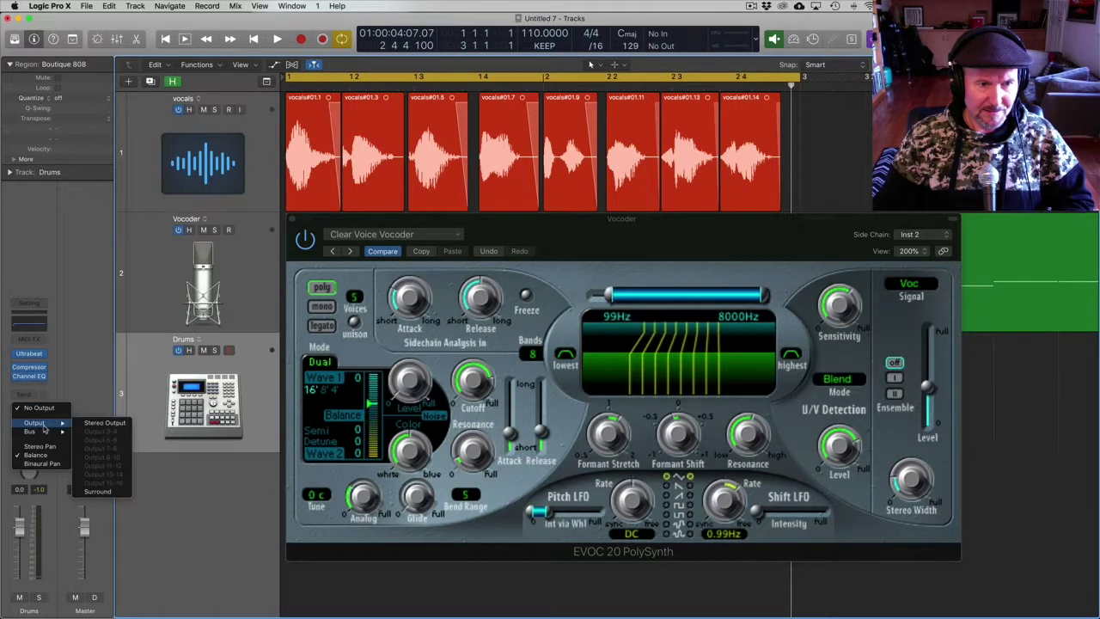
pyautogui.click(97, 424)
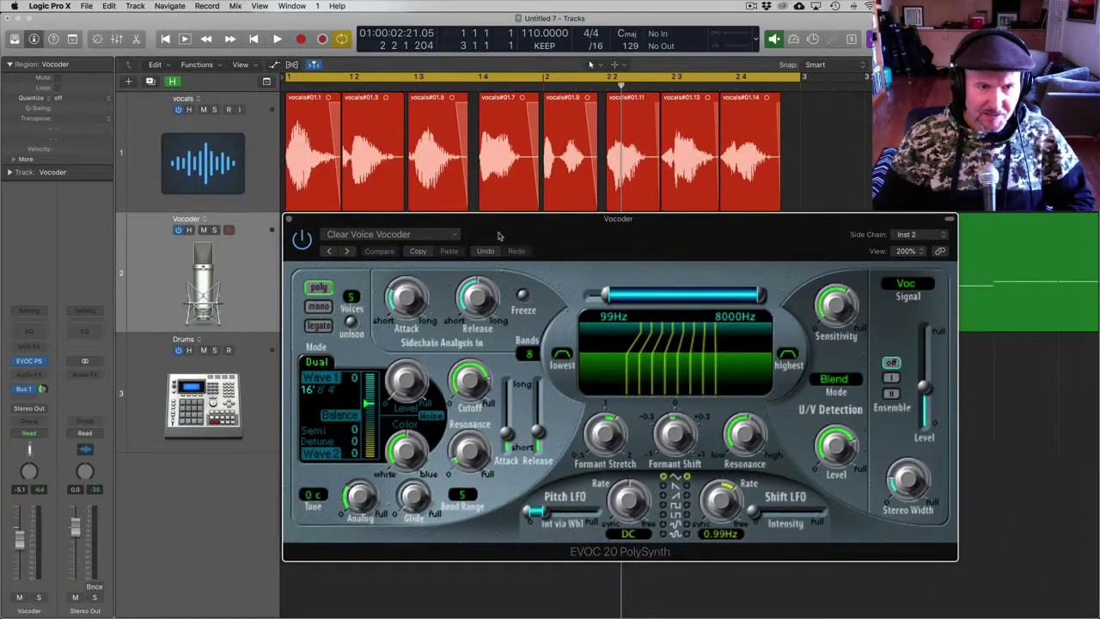
# Step: Audition the loop while raising the Vocoder track's volume to -1.9 dB, and close the plug-in window
pyautogui.click(175, 269)
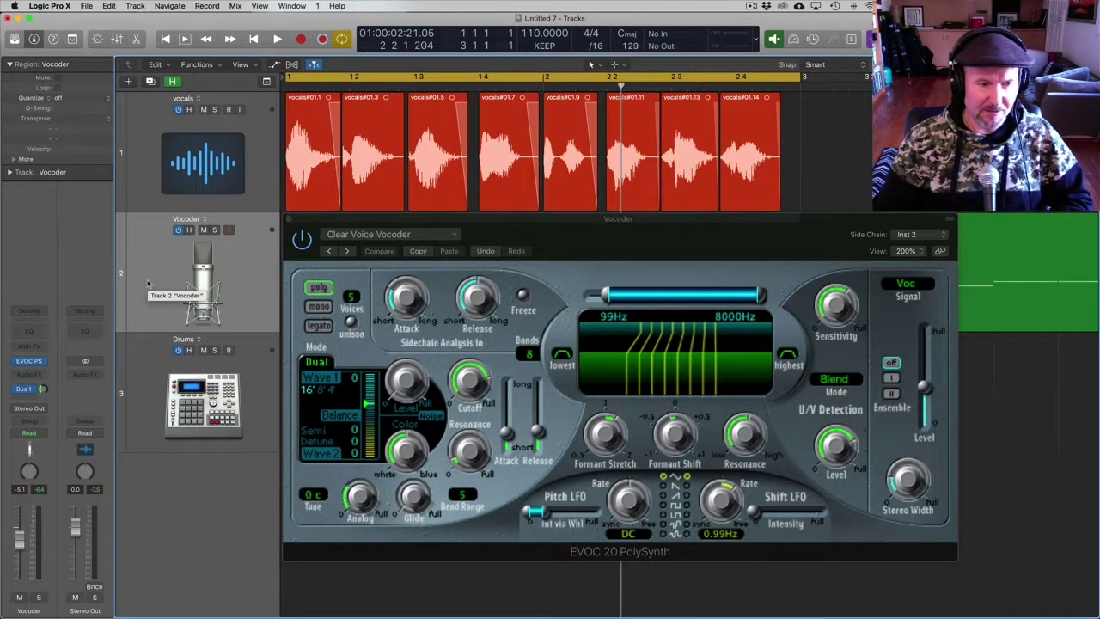
pyautogui.press('space')
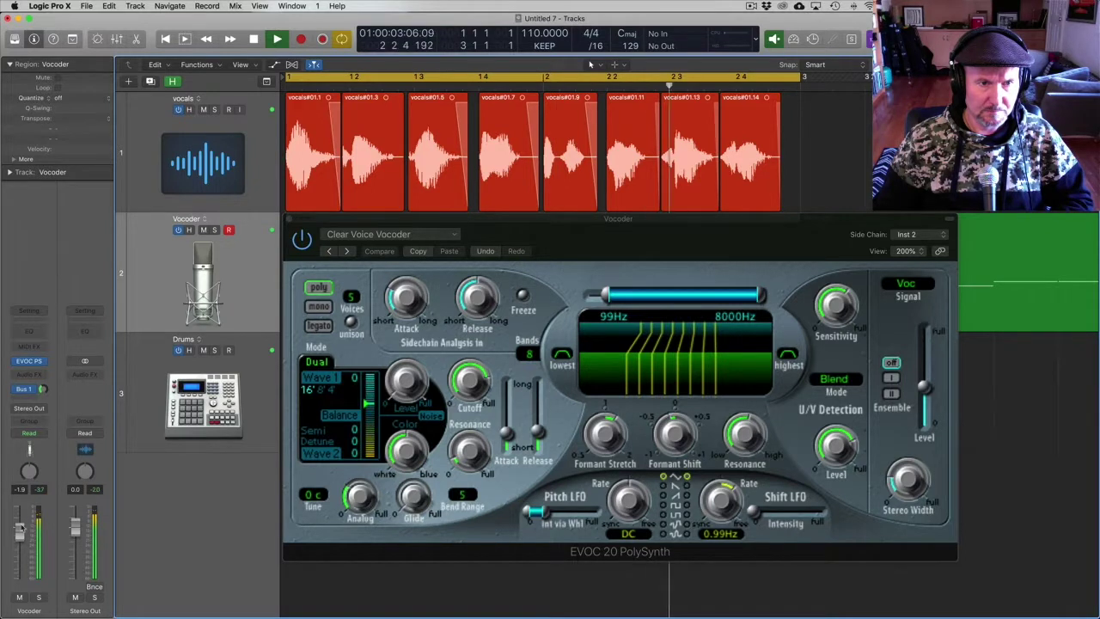
pyautogui.press('space')
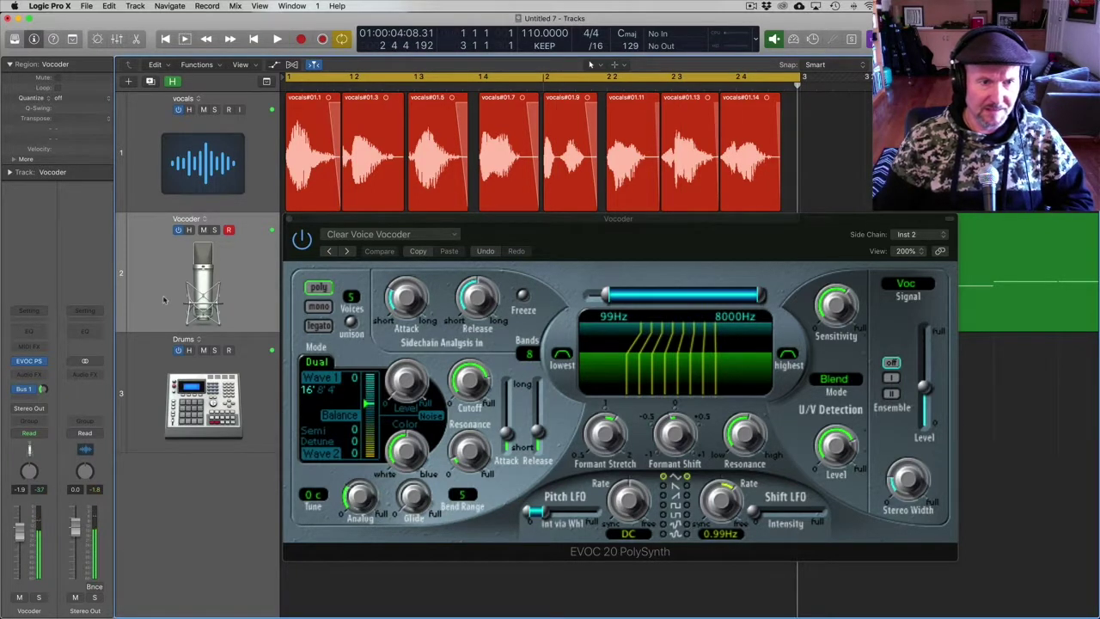
pyautogui.click(293, 220)
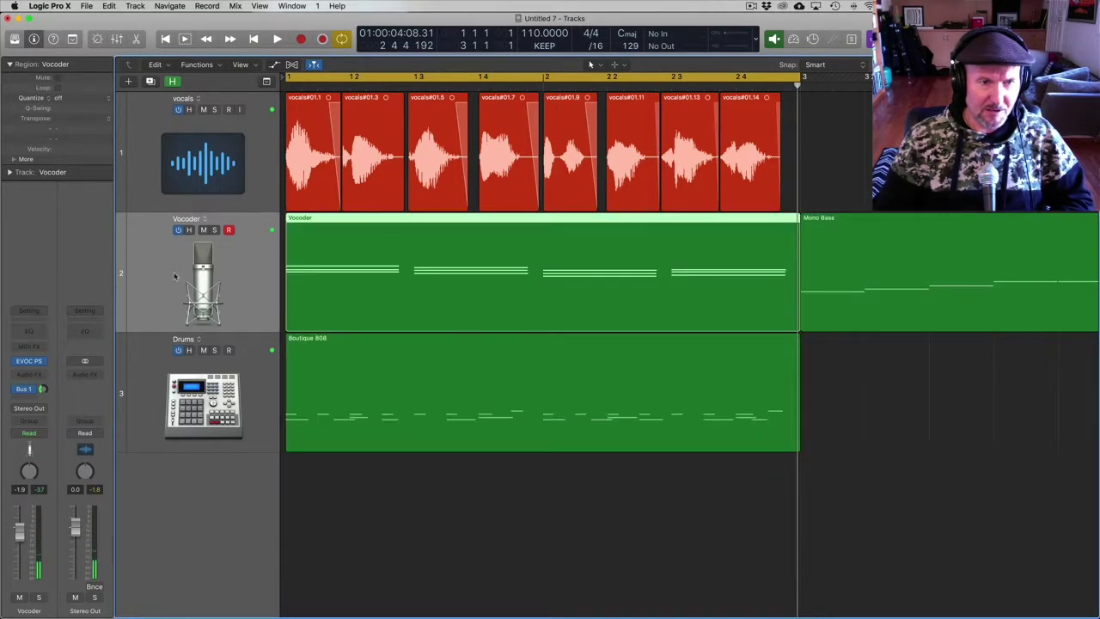
# Step: Duplicate the Vocoder track with its settings and move the Mono Bass region to bar 1 of the new track
pyautogui.rightClick(175, 275)
pyautogui.click(174, 275)
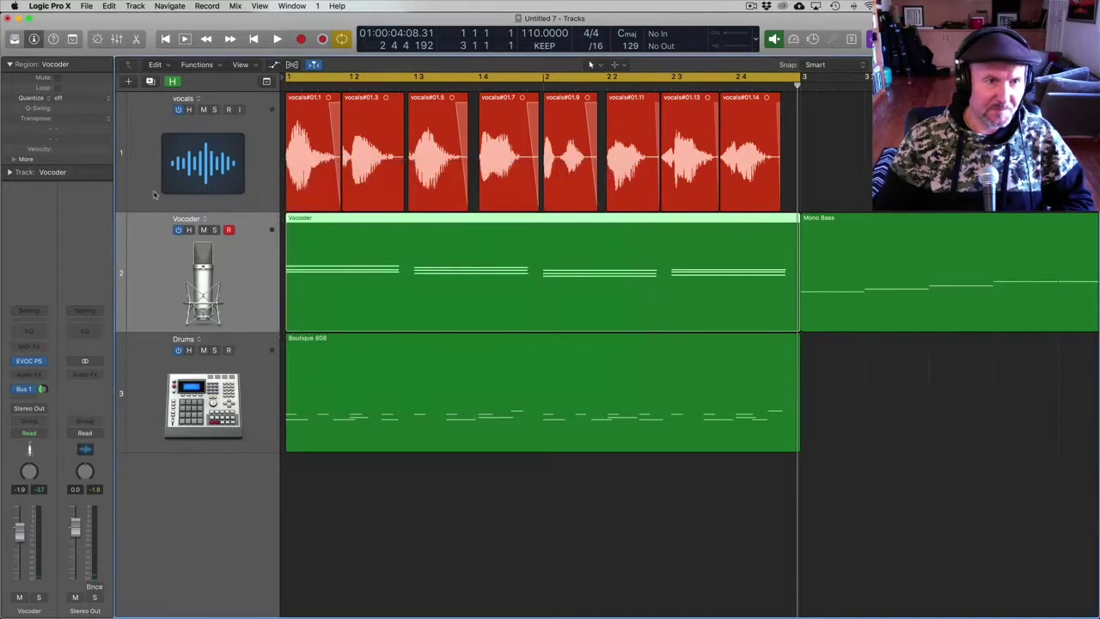
pyautogui.click(135, 6)
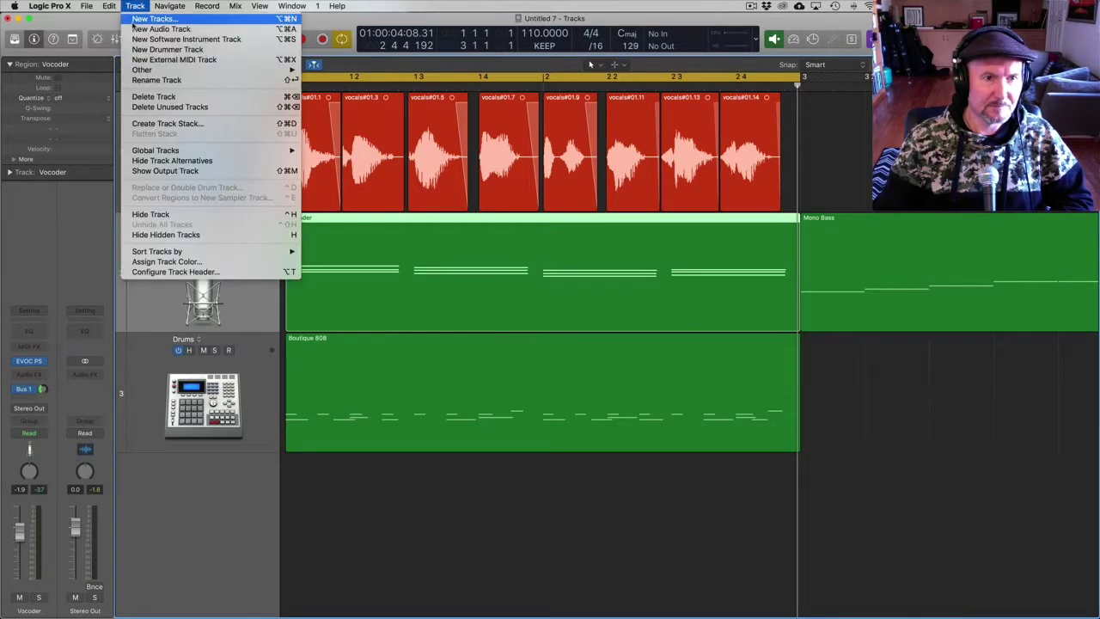
pyautogui.moveTo(146, 69)
pyautogui.click(361, 70)
pyautogui.moveTo(928, 291); pyautogui.dragTo(417, 386)
# Step: Open the duplicated track's vocoder plug-in and set its side chain to vocals (Audio 1)
pyautogui.click(29, 361)
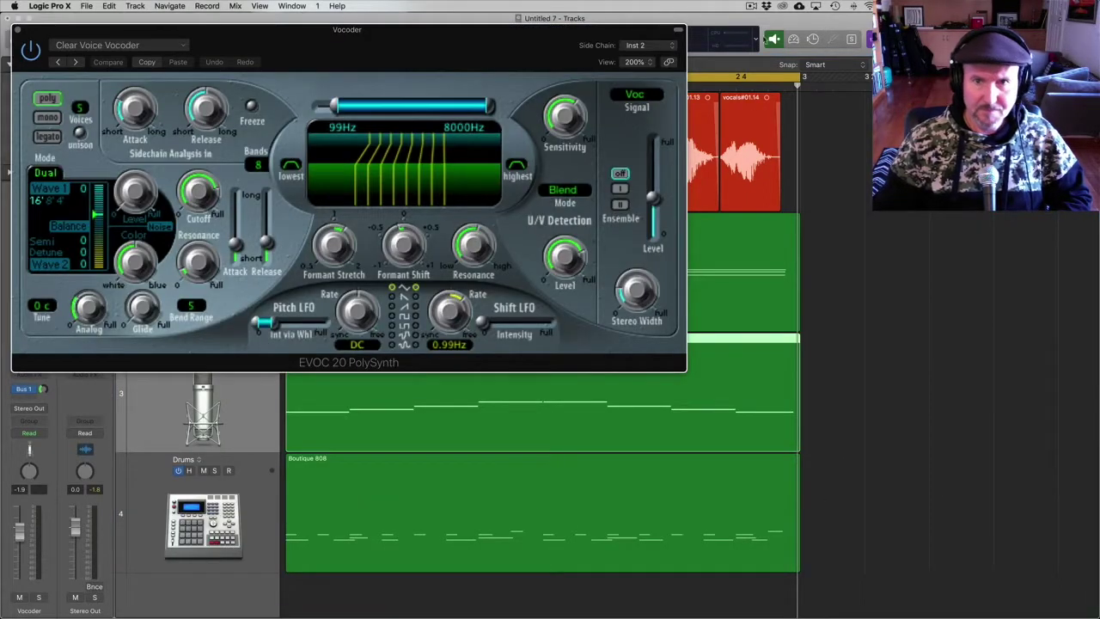
pyautogui.click(647, 48)
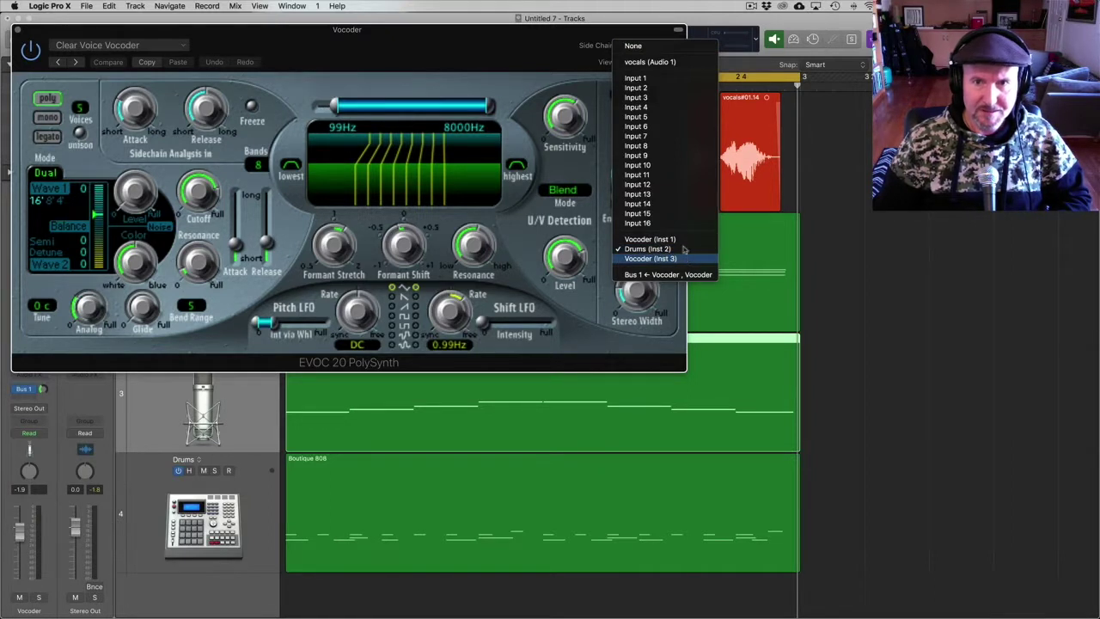
pyautogui.click(660, 62)
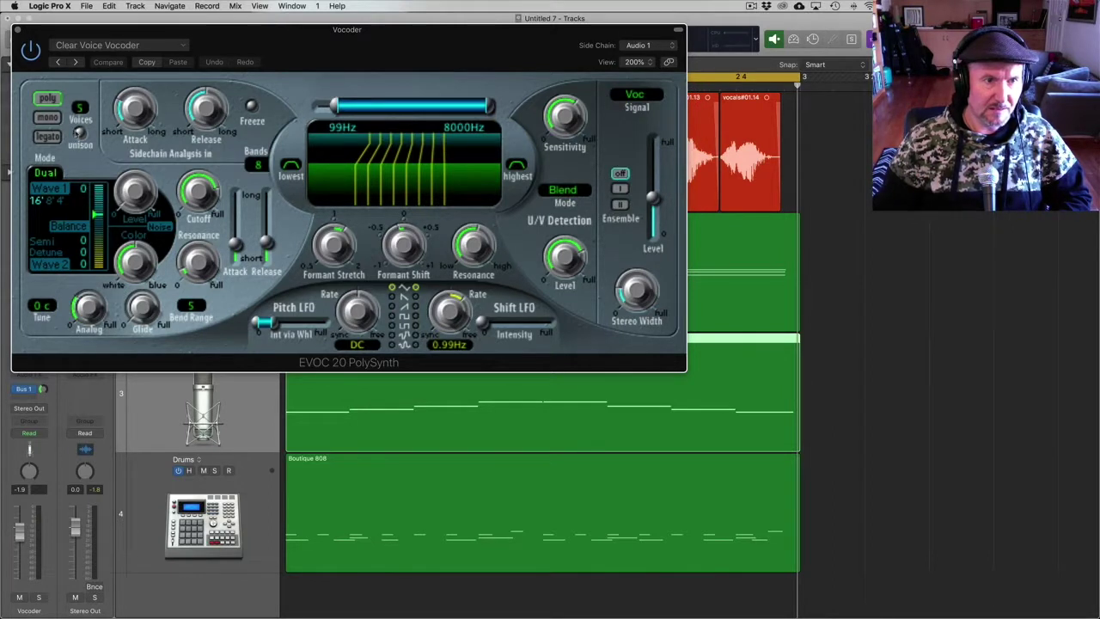
# Step: Audition the Vintage Vocoder presets from Galactic Warriors through Vocal Heaven Pad, raising the duplicated track's volume to 2.3 dB
pyautogui.click(91, 46)
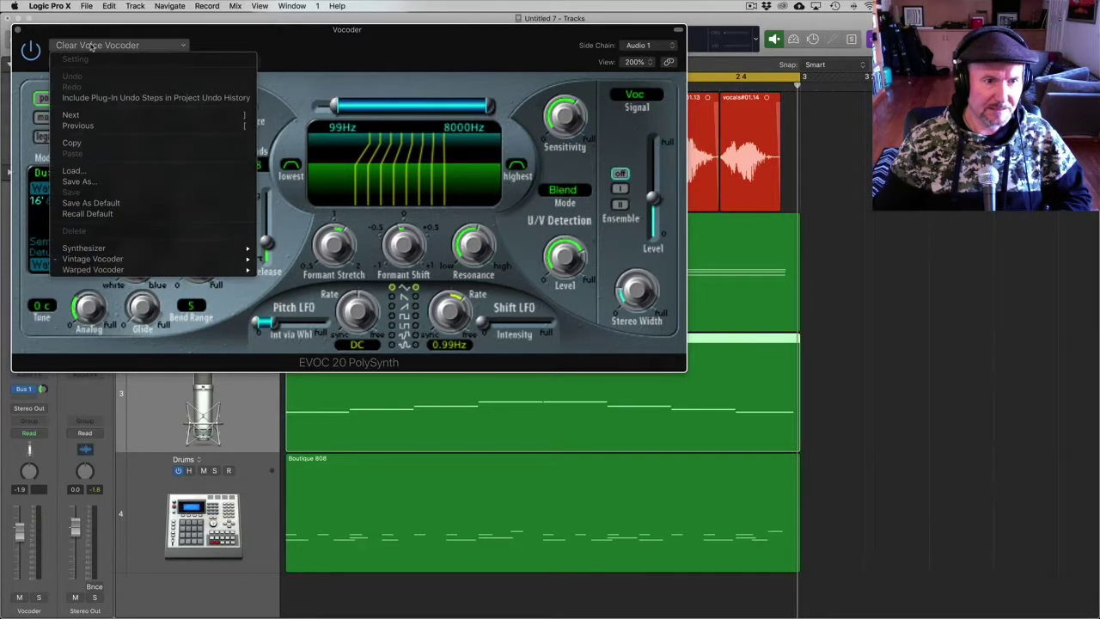
pyautogui.moveTo(125, 258)
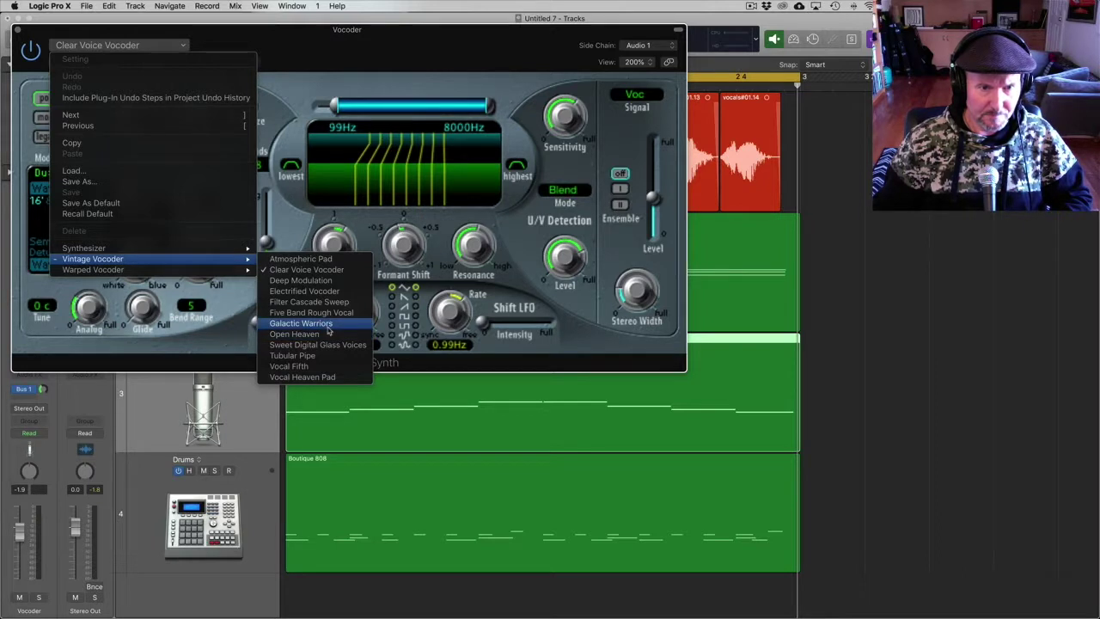
pyautogui.click(301, 323)
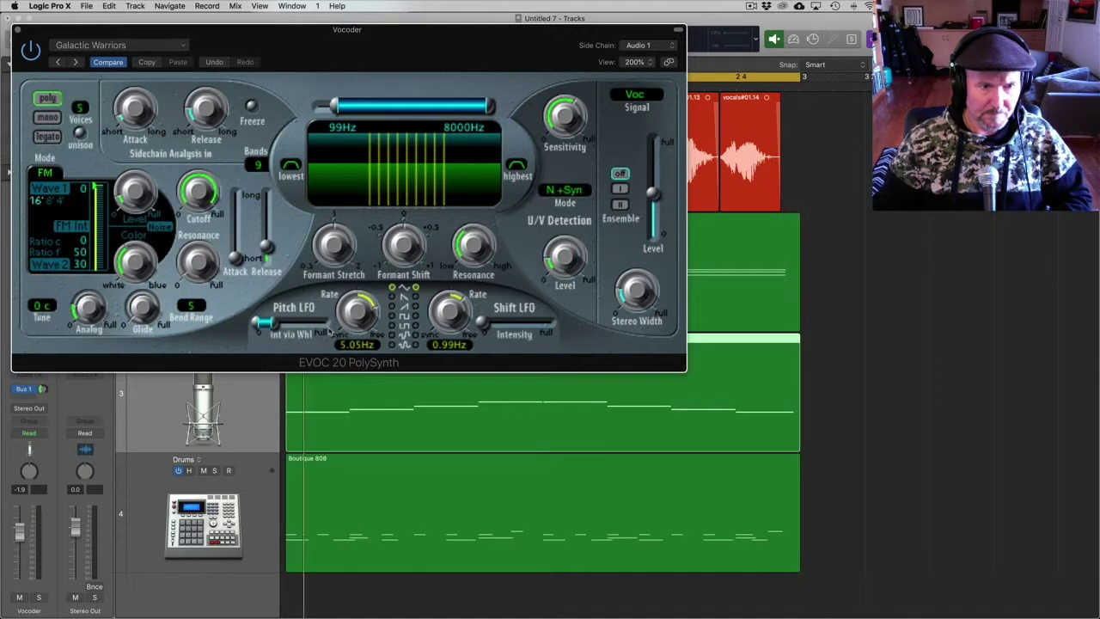
pyautogui.click(75, 62)
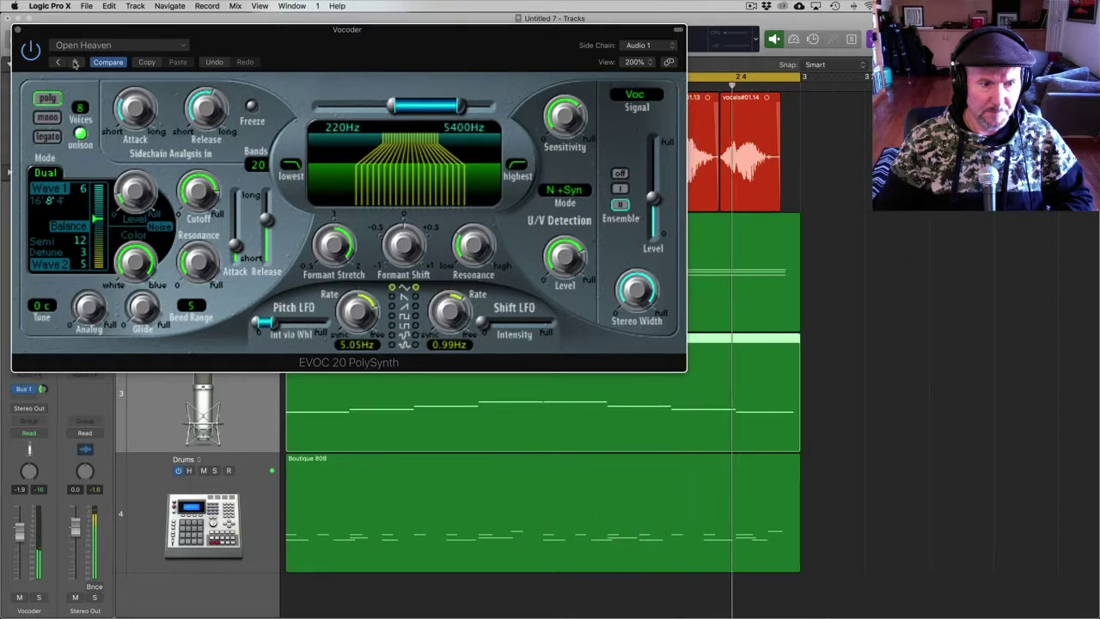
pyautogui.click(75, 62)
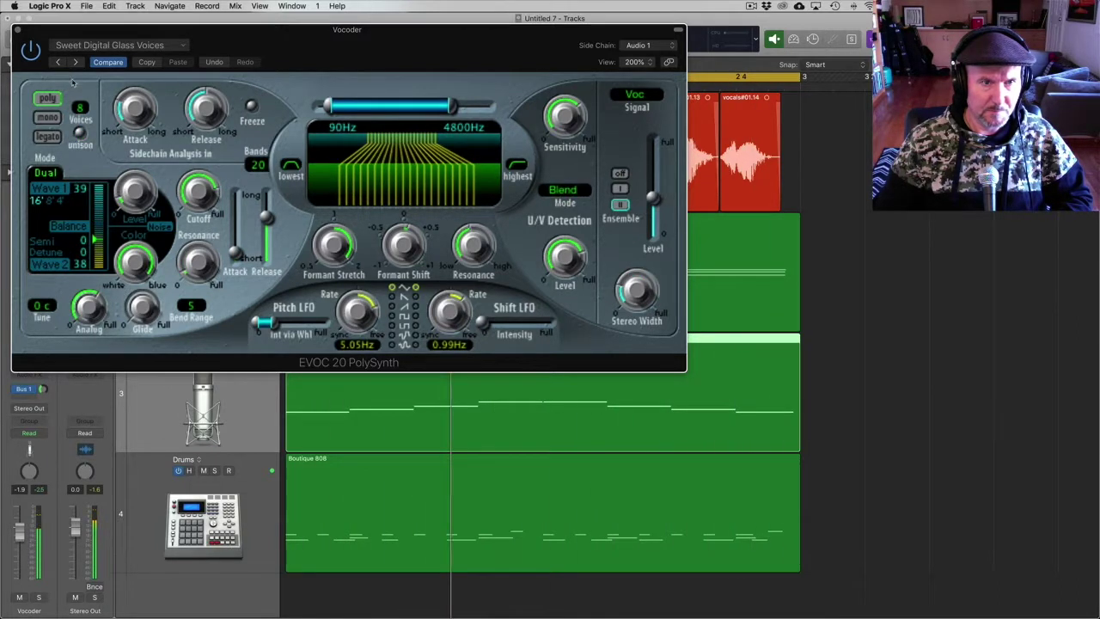
pyautogui.click(75, 61)
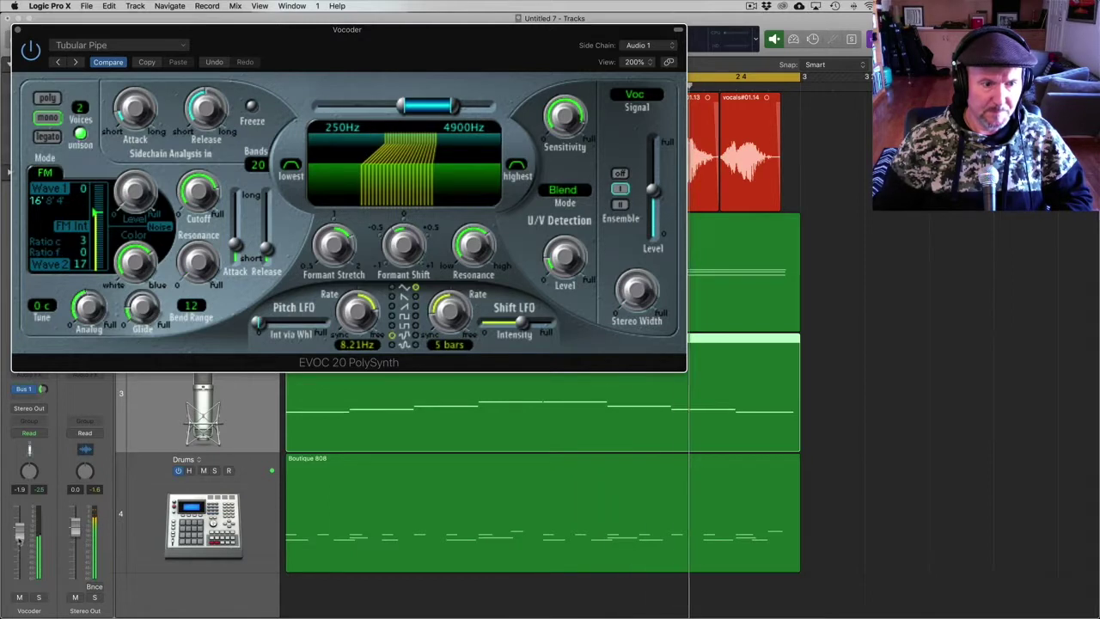
pyautogui.click(75, 61)
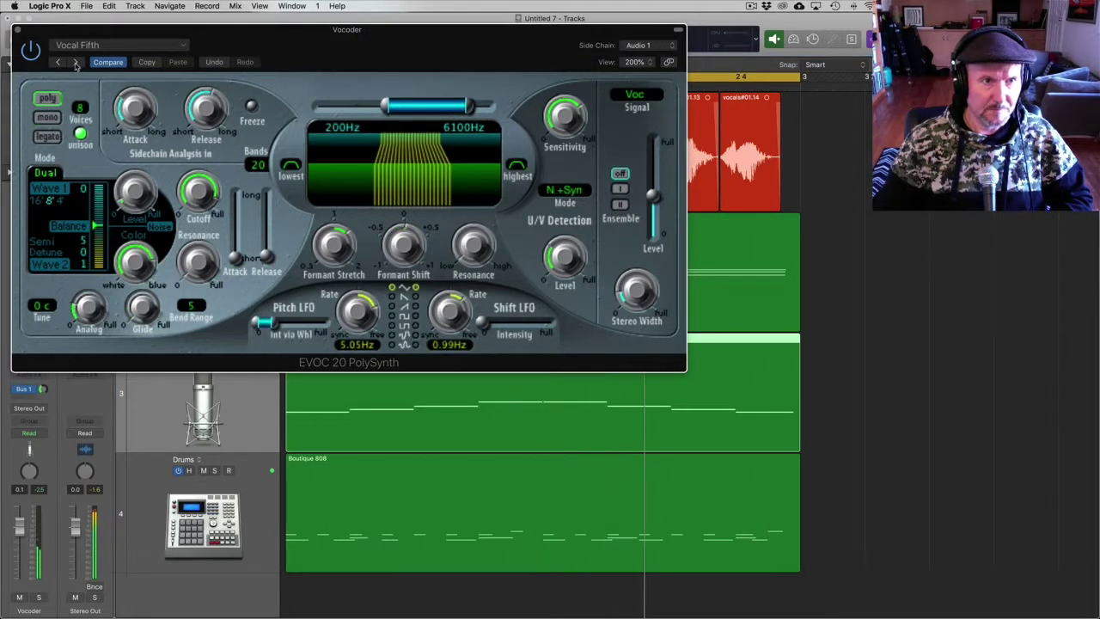
pyautogui.click(75, 62)
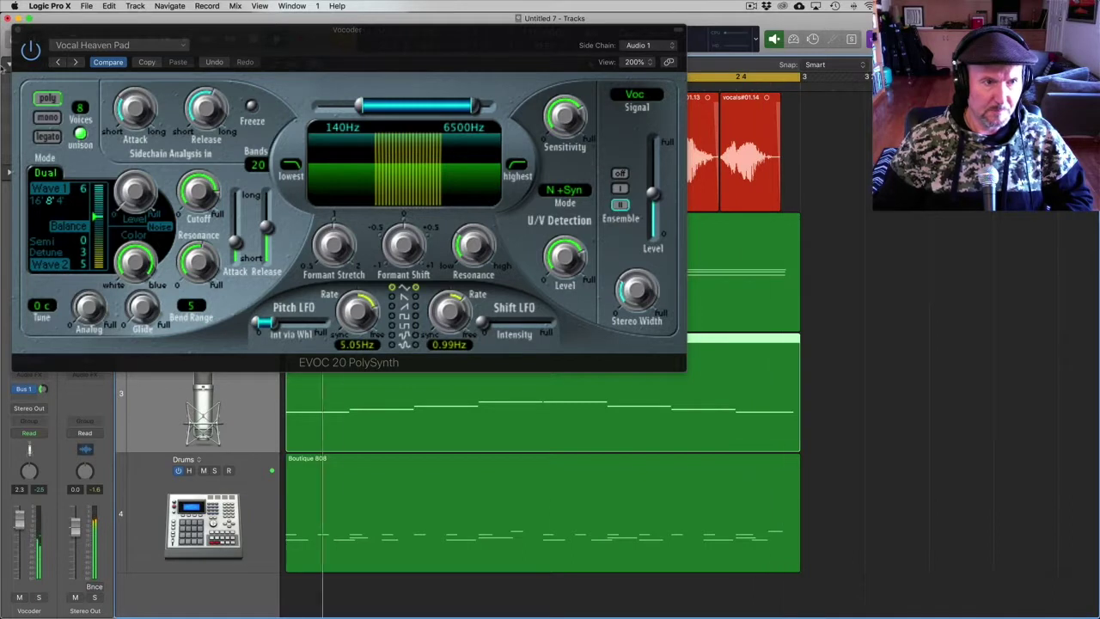
# Step: Close the vocoder window and transpose the Mono Bass region by -12
pyautogui.click(19, 33)
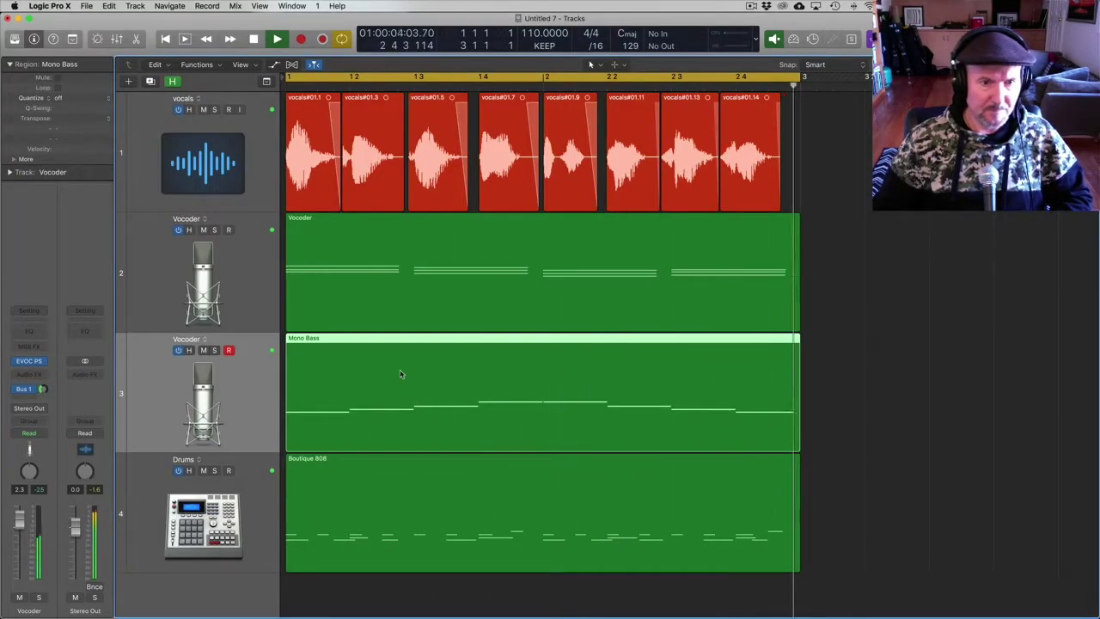
pyautogui.click(89, 118)
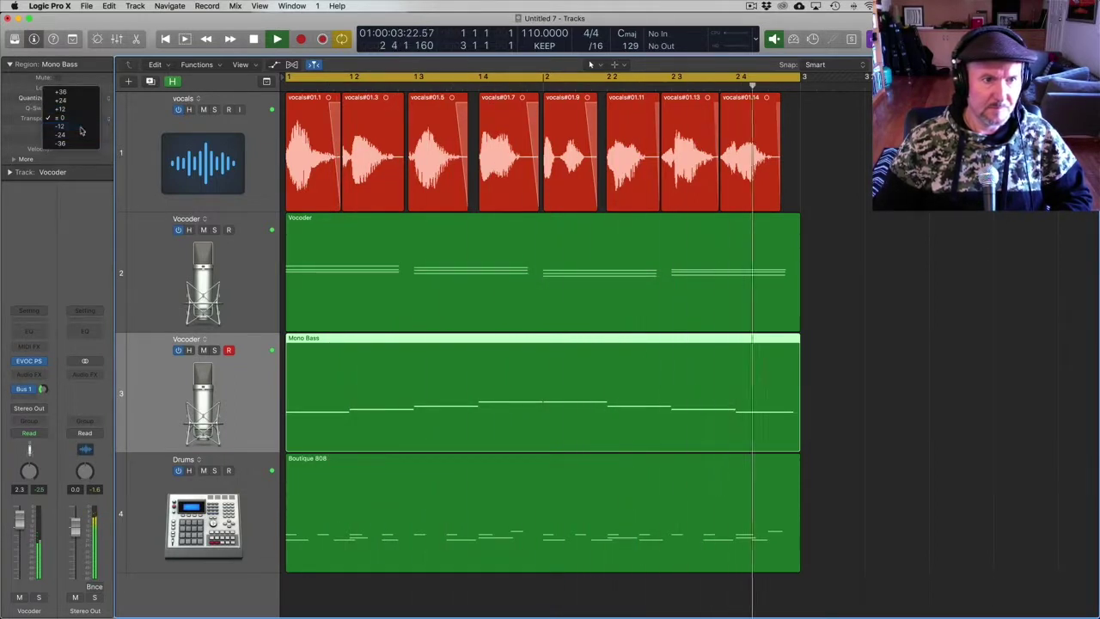
pyautogui.click(83, 126)
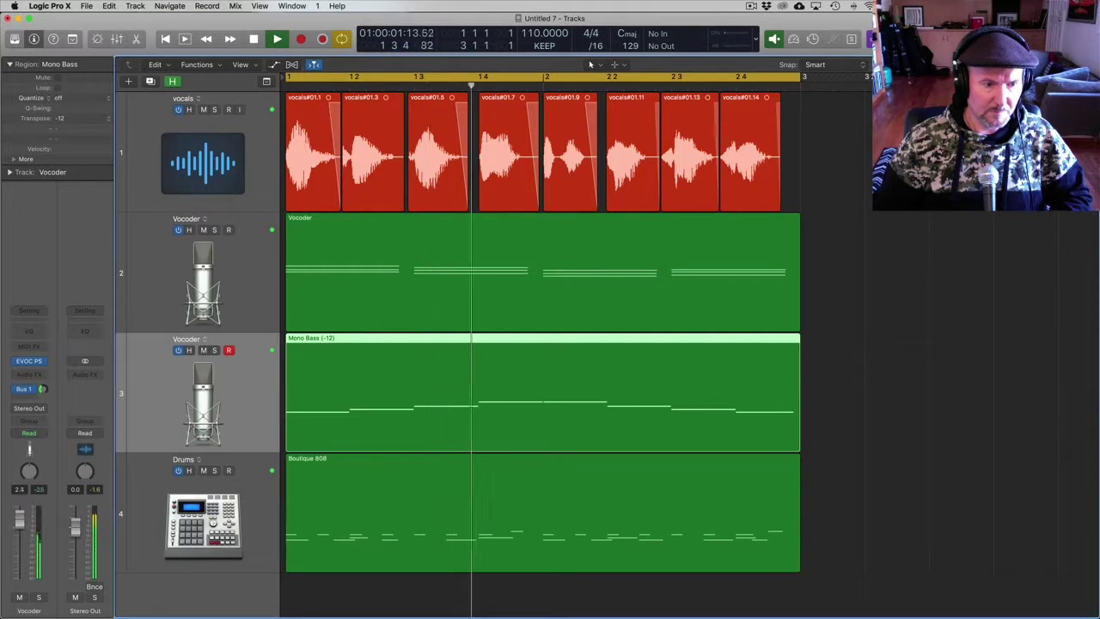